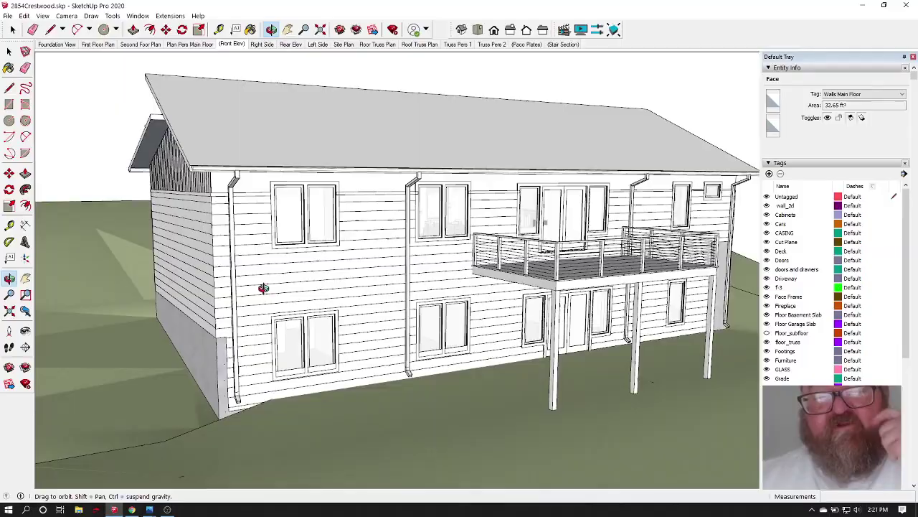
Orbit the house to view the long wall and the gable side wall face-on.
{"action": "middle_click_drag", "start_coordinate": [263, 288], "coordinate": [340, 290]}
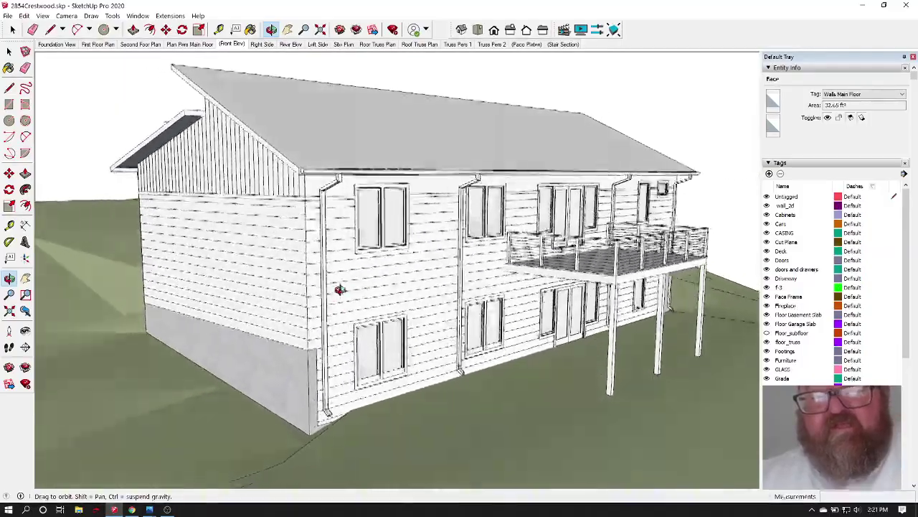
{"action": "middle_click_drag", "start_coordinate": [390, 311], "coordinate": [410, 310]}
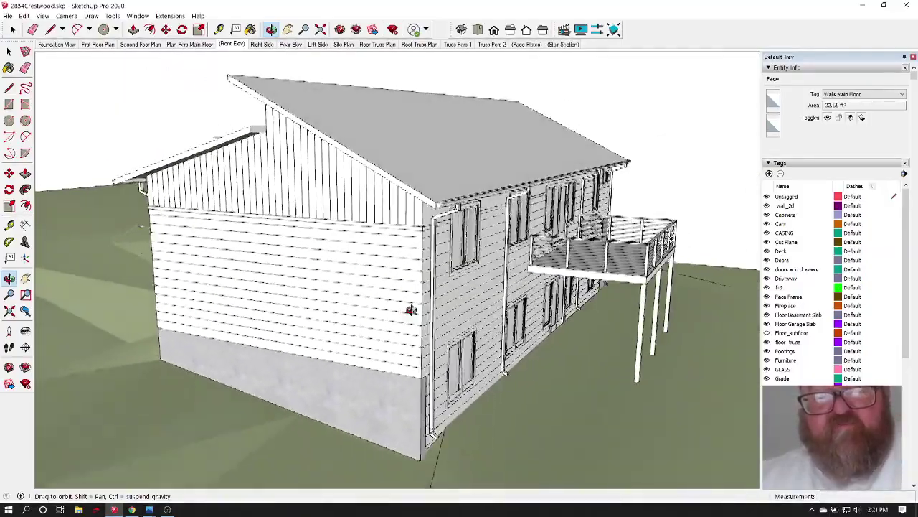
{"action": "middle_click_drag", "start_coordinate": [303, 289], "coordinate": [418, 326]}
{"action": "scroll", "coordinate": [623, 343], "scroll_direction": "up", "scroll_amount": 5}
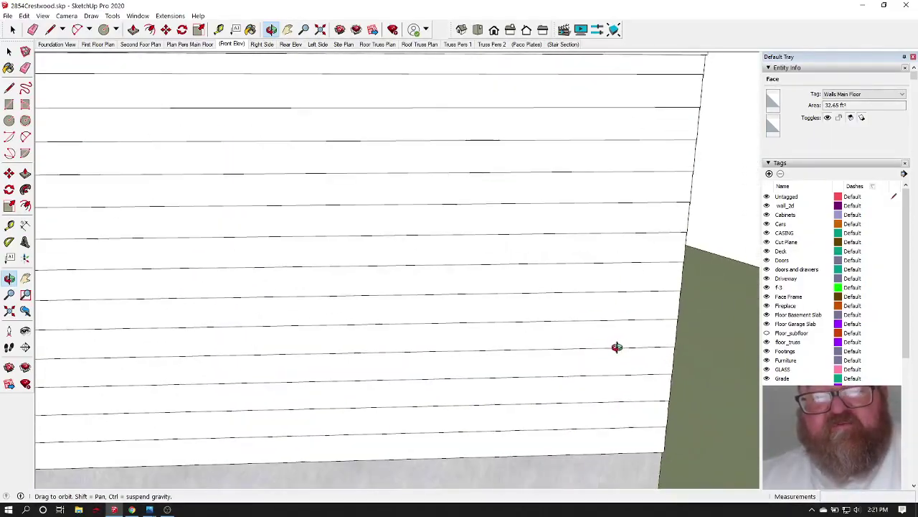
{"action": "scroll", "coordinate": [617, 347], "scroll_direction": "down", "scroll_amount": 5}
Orbit out to the roof and rear wall, then show the Extensions > Vali Architects tools.
{"action": "middle_click_drag", "start_coordinate": [617, 348], "coordinate": [568, 346]}
{"action": "middle_click_drag", "start_coordinate": [349, 314], "coordinate": [631, 338]}
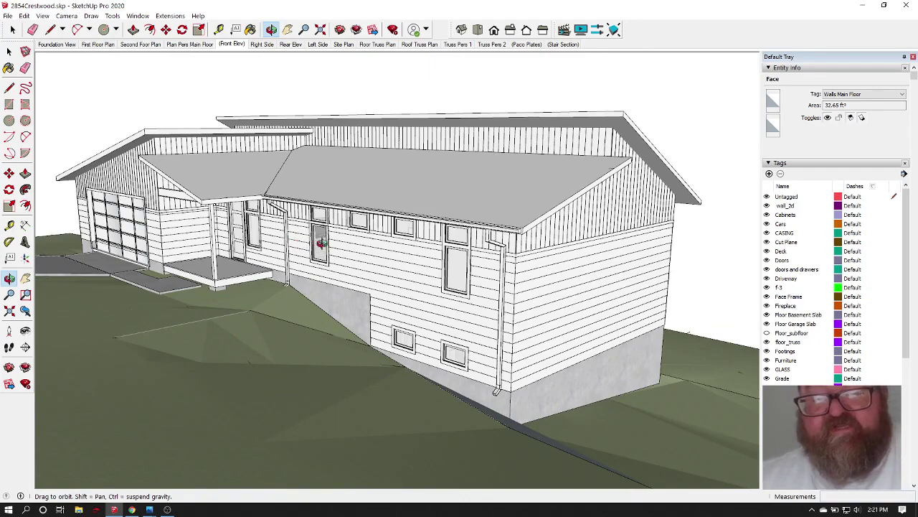
{"action": "middle_click_drag", "start_coordinate": [414, 259], "coordinate": [394, 248]}
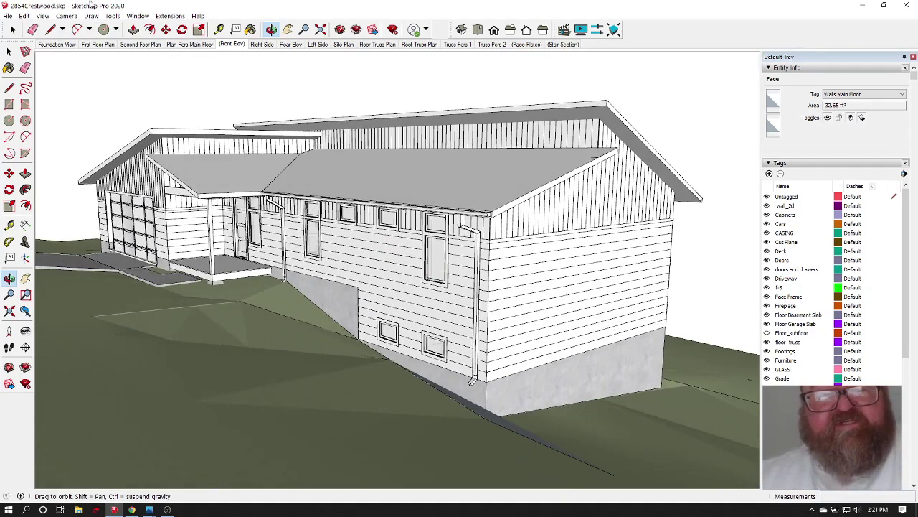
{"action": "left_click", "coordinate": [168, 16]}
{"action": "mouse_move", "coordinate": [183, 28]}
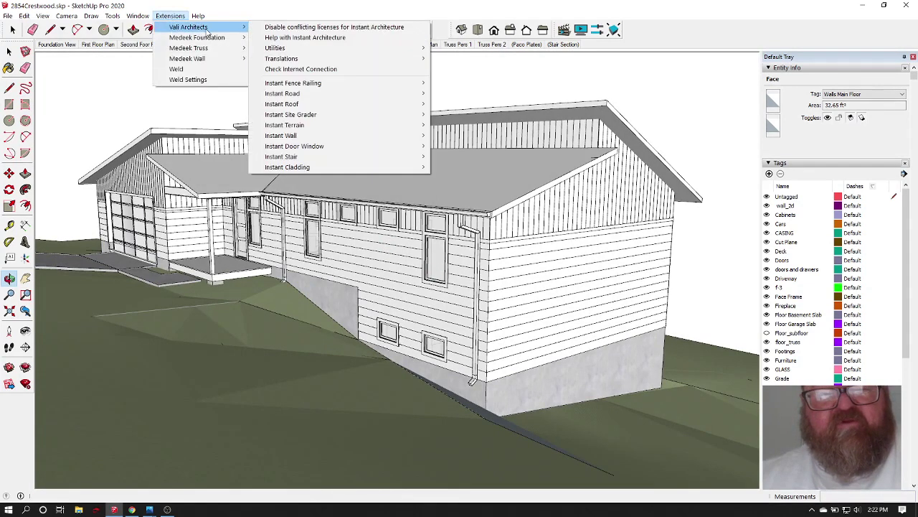
Switch to Chrome and scroll down through the Vali Architects SketchUp extensions list.
{"action": "left_click", "coordinate": [132, 510]}
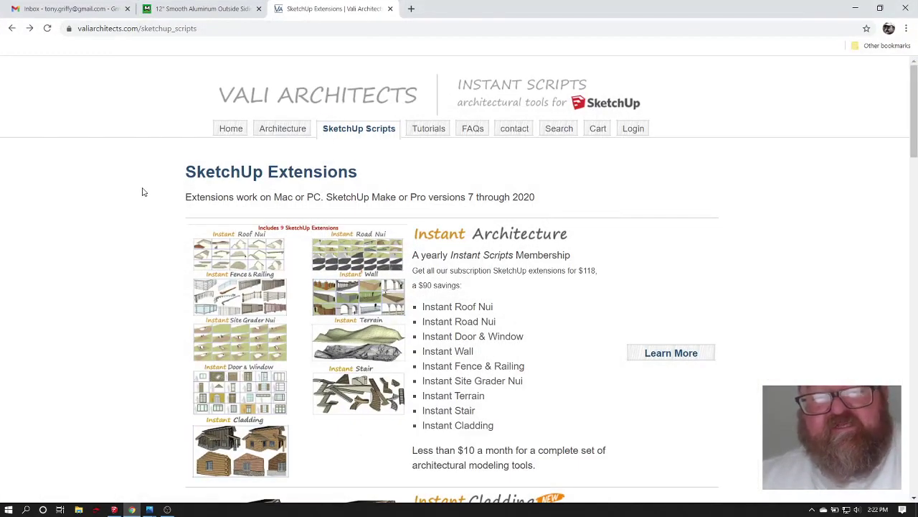
{"action": "scroll", "coordinate": [143, 183], "scroll_direction": "down", "scroll_amount": 1}
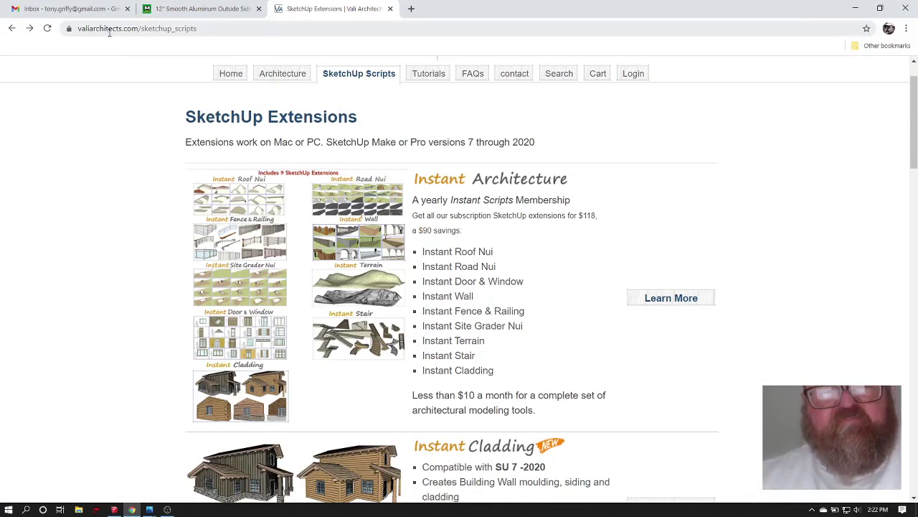
{"action": "scroll", "coordinate": [113, 264], "scroll_direction": "down", "scroll_amount": 4}
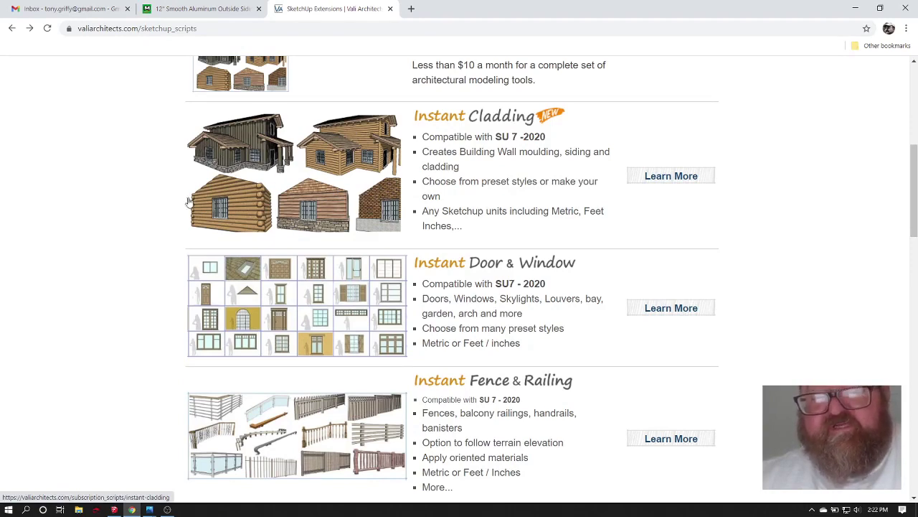
{"action": "scroll", "coordinate": [143, 236], "scroll_direction": "down", "scroll_amount": 2}
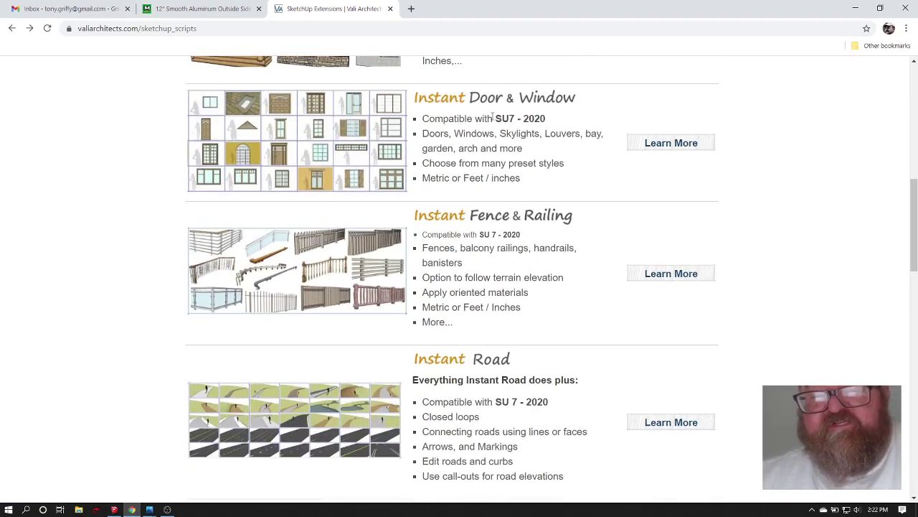
{"action": "scroll", "coordinate": [156, 231], "scroll_direction": "down", "scroll_amount": 1}
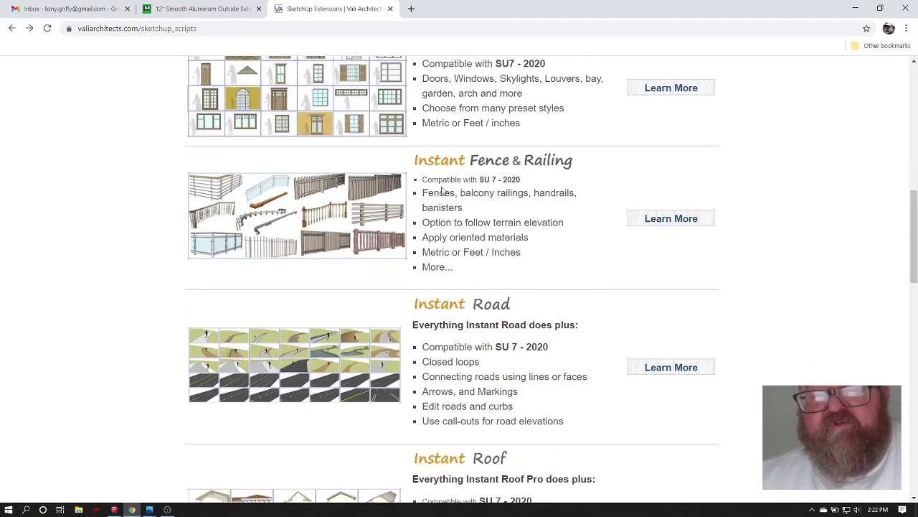
{"action": "scroll", "coordinate": [89, 237], "scroll_direction": "down", "scroll_amount": 1}
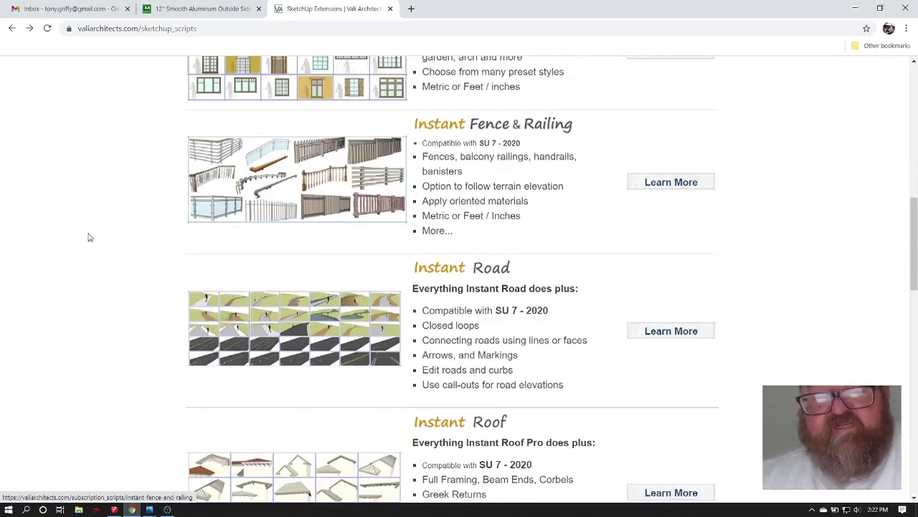
{"action": "scroll", "coordinate": [89, 237], "scroll_direction": "down", "scroll_amount": 2}
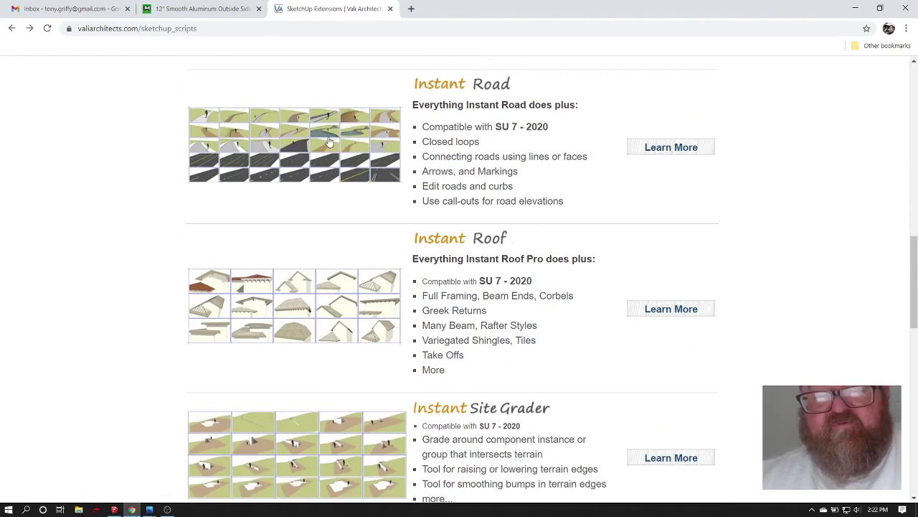
{"action": "scroll", "coordinate": [157, 197], "scroll_direction": "down", "scroll_amount": 1}
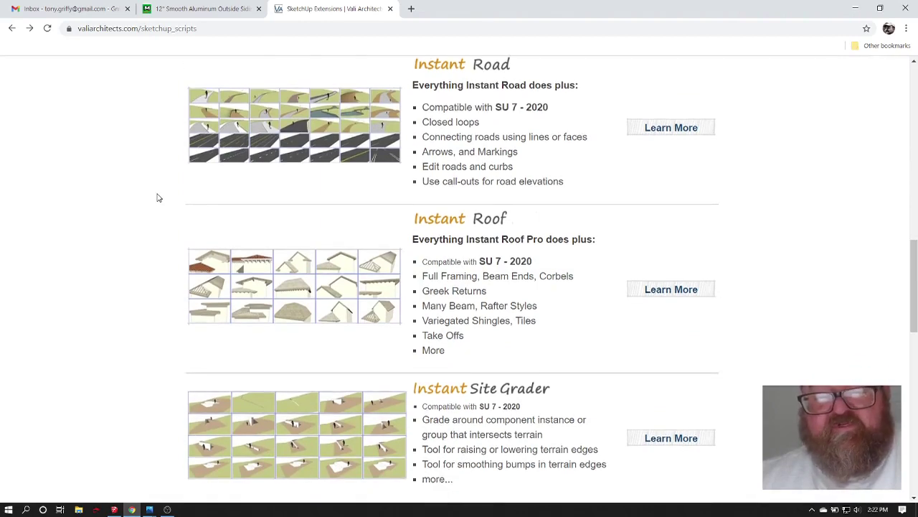
Scroll to the bottom of the extensions page, then back up to the top.
{"action": "scroll", "coordinate": [162, 208], "scroll_direction": "up", "scroll_amount": 1}
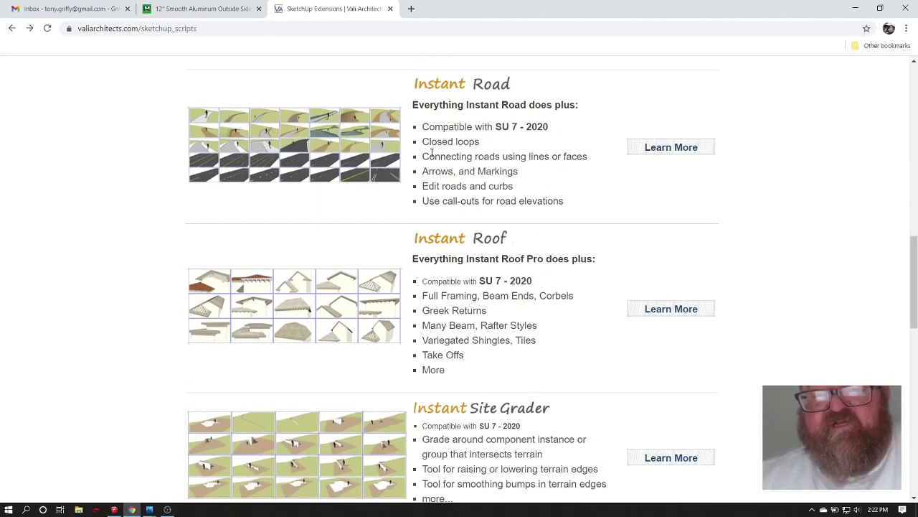
{"action": "scroll", "coordinate": [136, 238], "scroll_direction": "down", "scroll_amount": 1}
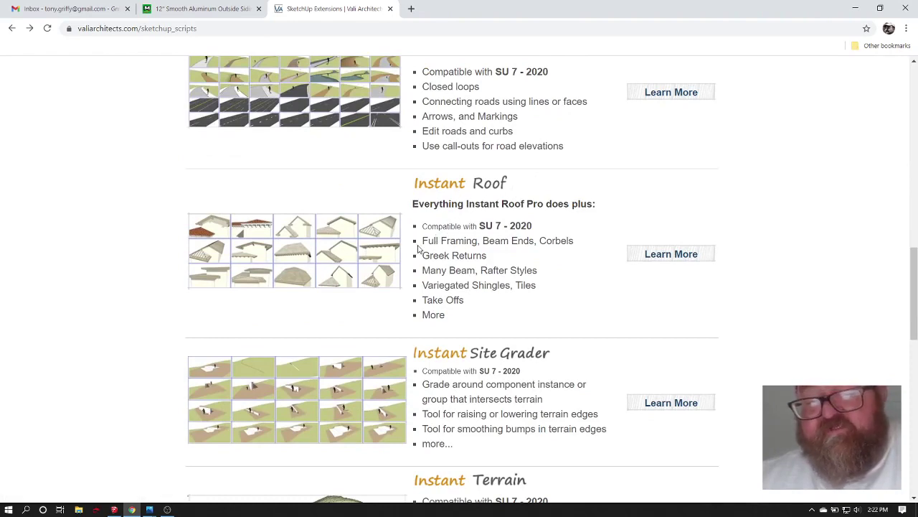
{"action": "scroll", "coordinate": [164, 252], "scroll_direction": "down", "scroll_amount": 2}
{"action": "scroll", "coordinate": [163, 252], "scroll_direction": "down", "scroll_amount": 1}
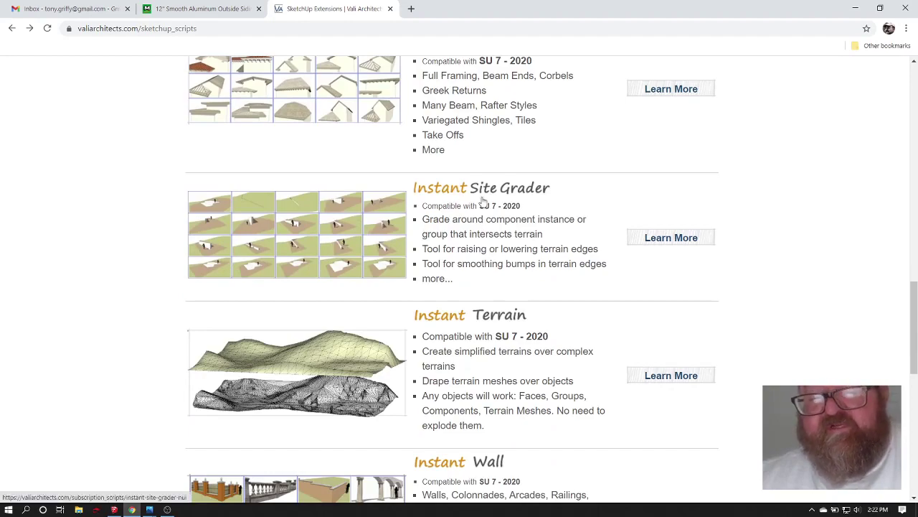
{"action": "scroll", "coordinate": [137, 269], "scroll_direction": "down", "scroll_amount": 2}
{"action": "scroll", "coordinate": [136, 270], "scroll_direction": "down", "scroll_amount": 1}
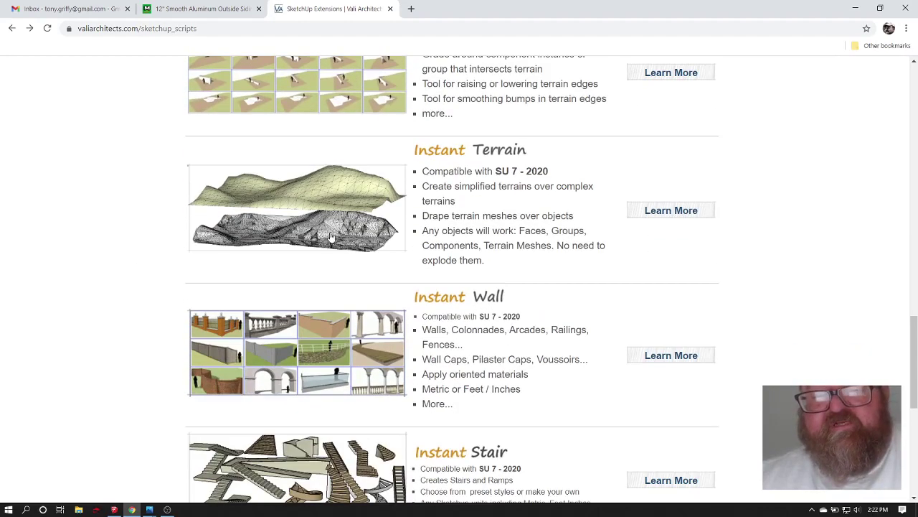
{"action": "scroll", "coordinate": [342, 246], "scroll_direction": "down", "scroll_amount": 2}
{"action": "scroll", "coordinate": [142, 248], "scroll_direction": "down", "scroll_amount": 2}
{"action": "scroll", "coordinate": [306, 358], "scroll_direction": "up", "scroll_amount": 10}
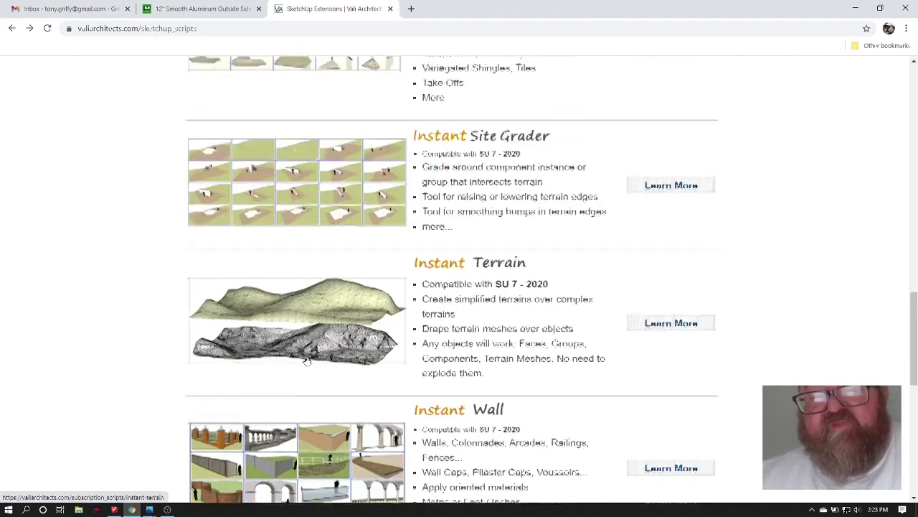
{"action": "scroll", "coordinate": [306, 356], "scroll_direction": "up", "scroll_amount": 5}
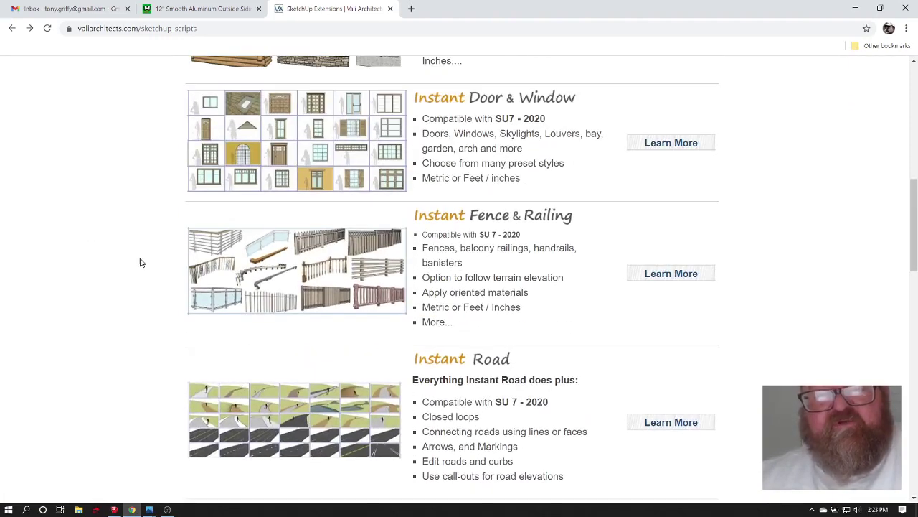
{"action": "scroll", "coordinate": [141, 263], "scroll_direction": "up", "scroll_amount": 1}
{"action": "scroll", "coordinate": [143, 269], "scroll_direction": "up", "scroll_amount": 6}
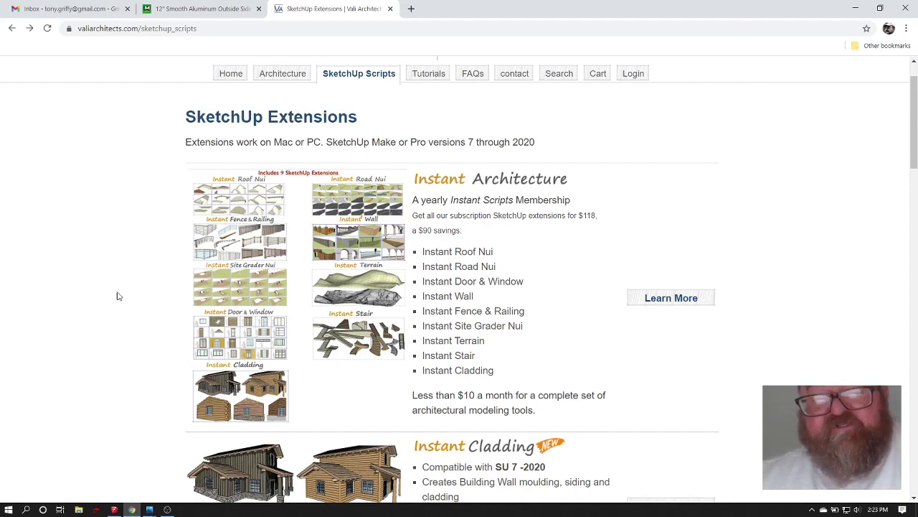
Open the Instant Cladding product page, scroll to its pricing, then show the Menards aluminum siding corner tab.
{"action": "left_click", "coordinate": [202, 312]}
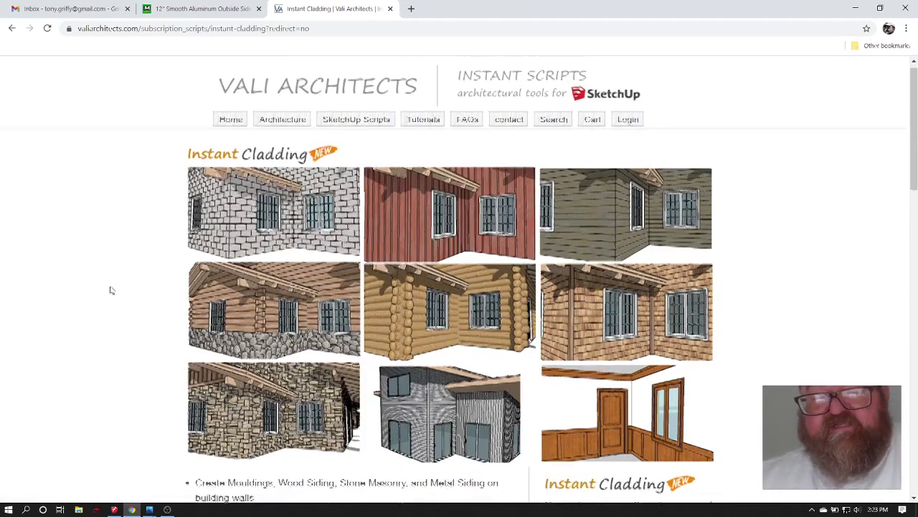
{"action": "scroll", "coordinate": [104, 290], "scroll_direction": "down", "scroll_amount": 3}
{"action": "scroll", "coordinate": [101, 290], "scroll_direction": "down", "scroll_amount": 2}
{"action": "scroll", "coordinate": [101, 290], "scroll_direction": "up", "scroll_amount": 3}
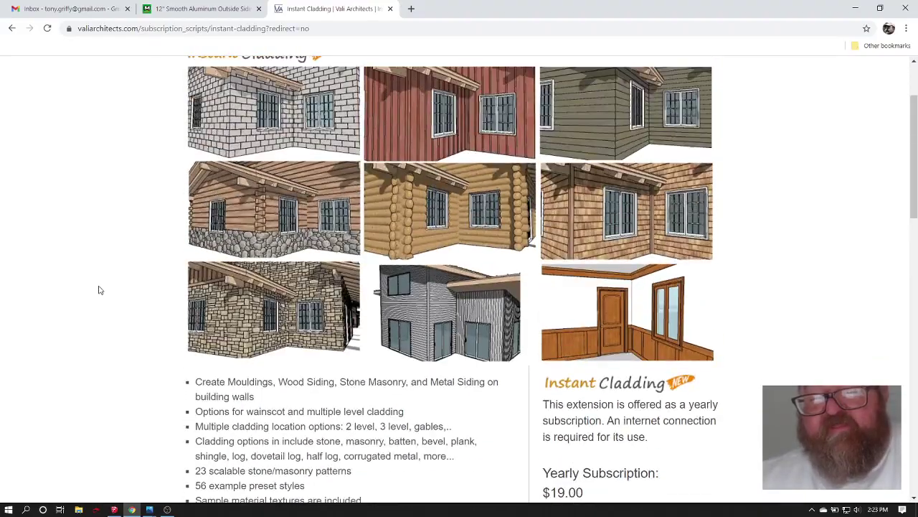
{"action": "scroll", "coordinate": [101, 290], "scroll_direction": "down", "scroll_amount": 1}
{"action": "scroll", "coordinate": [100, 290], "scroll_direction": "down", "scroll_amount": 2}
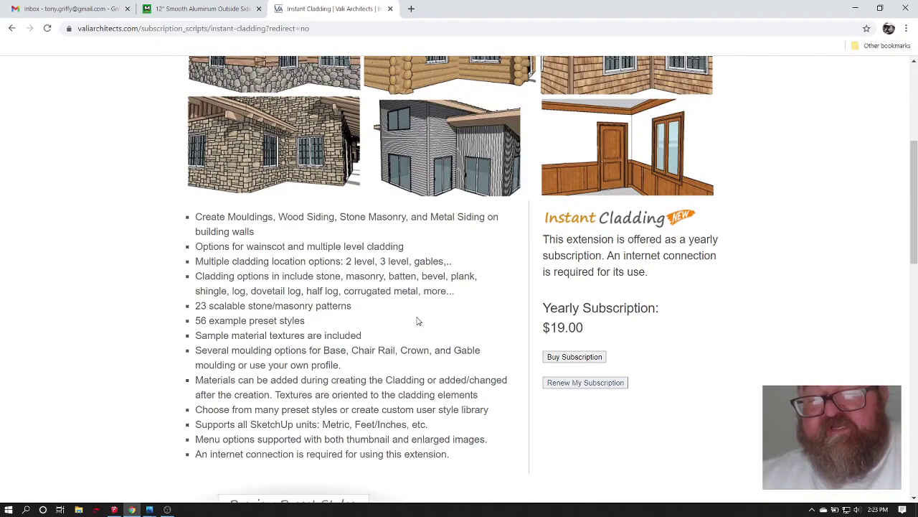
{"action": "scroll", "coordinate": [117, 307], "scroll_direction": "up", "scroll_amount": 4}
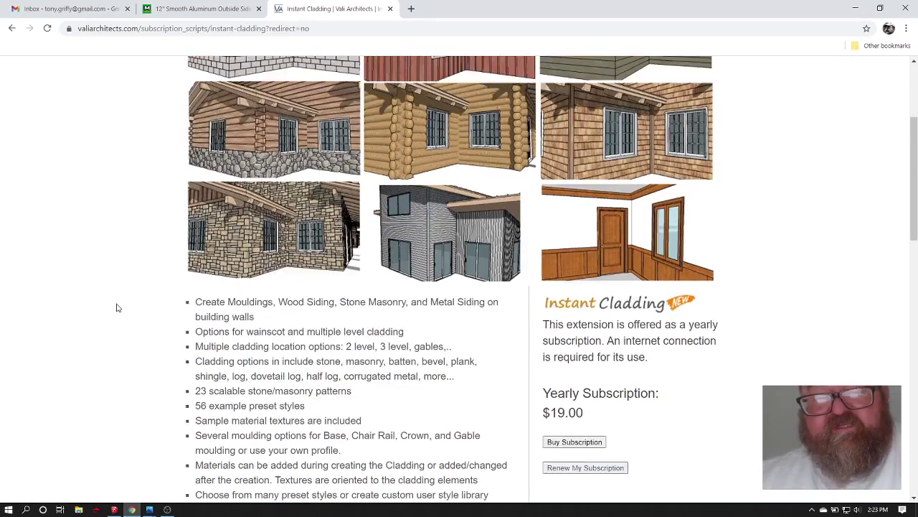
{"action": "scroll", "coordinate": [117, 306], "scroll_direction": "down", "scroll_amount": 3}
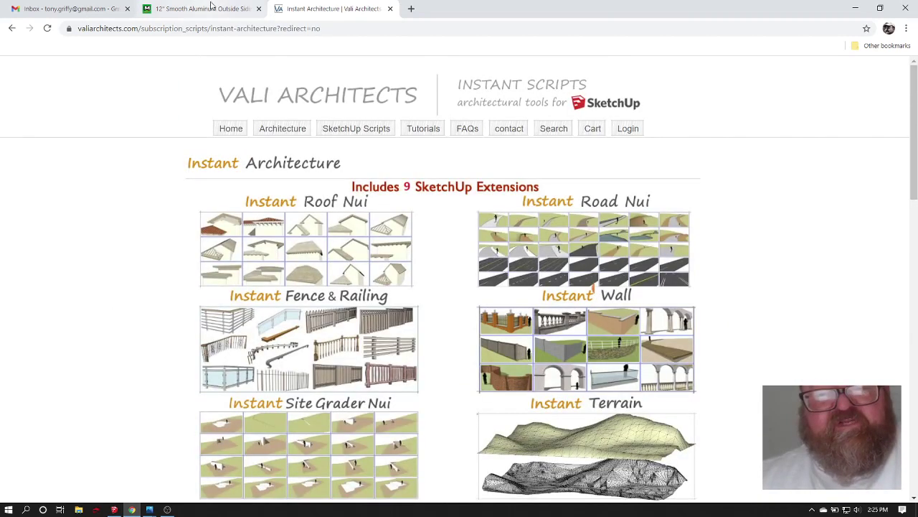
{"action": "left_click", "coordinate": [212, 8]}
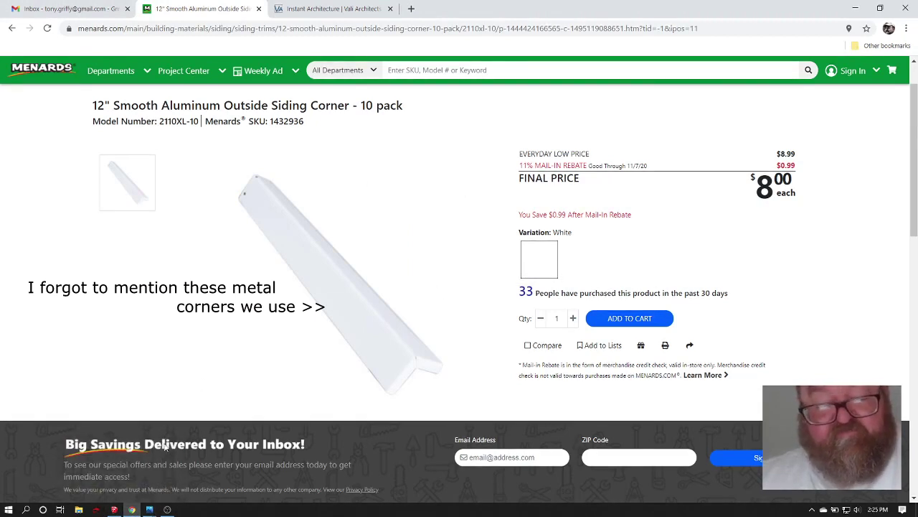
{"action": "left_click", "coordinate": [116, 511]}
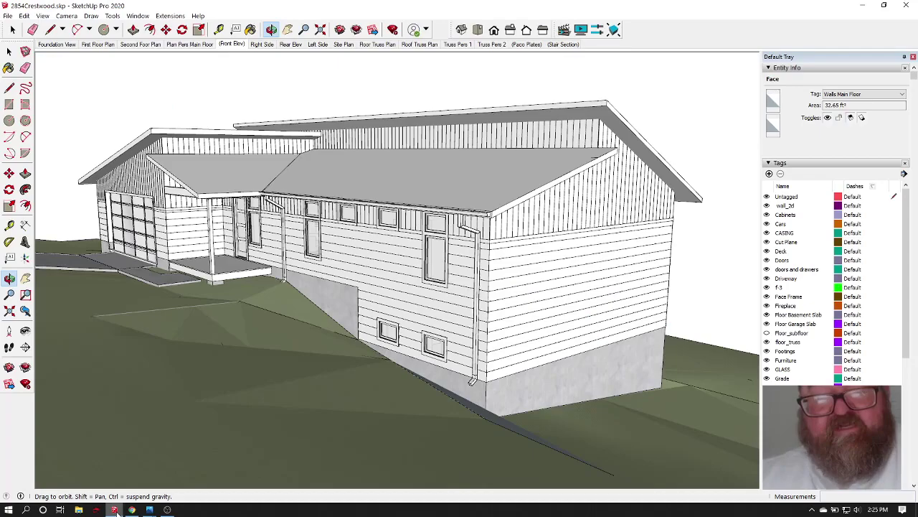
{"action": "left_click_drag", "start_coordinate": [535, 259], "coordinate": [415, 253]}
{"action": "scroll", "coordinate": [416, 253], "scroll_direction": "down", "scroll_amount": 3}
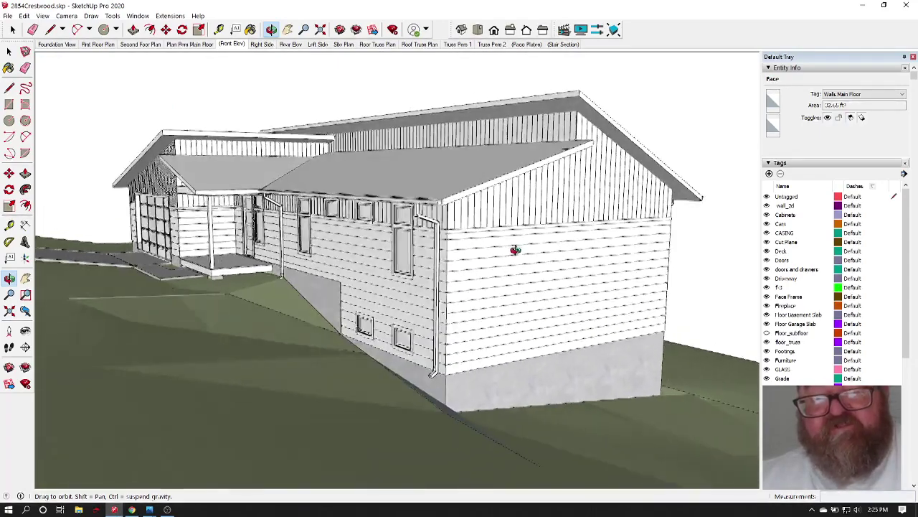
{"action": "scroll", "coordinate": [281, 213], "scroll_direction": "up", "scroll_amount": 8}
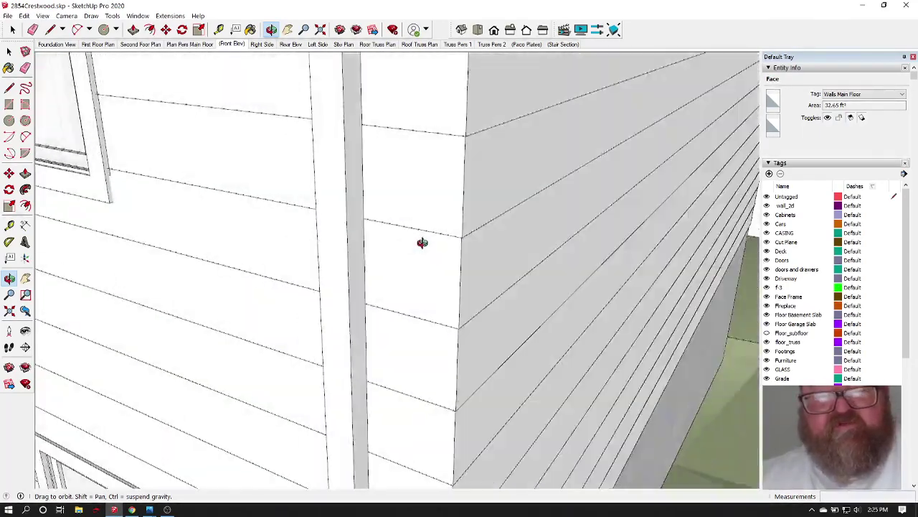
{"action": "scroll", "coordinate": [444, 229], "scroll_direction": "down", "scroll_amount": 4}
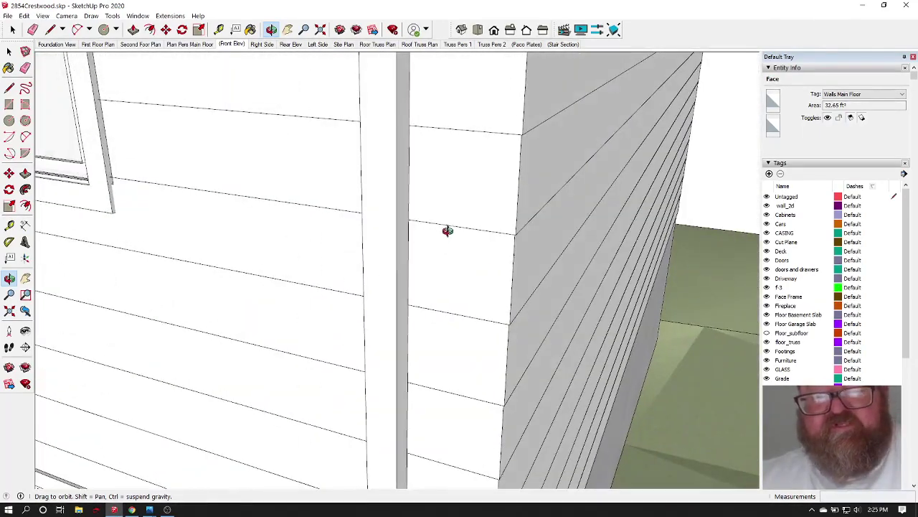
{"action": "mouse_move", "coordinate": [475, 227]}
{"action": "left_mouse_down"}
{"action": "mouse_move", "coordinate": [547, 263]}
{"action": "mouse_move", "coordinate": [469, 226]}
{"action": "left_mouse_up"}
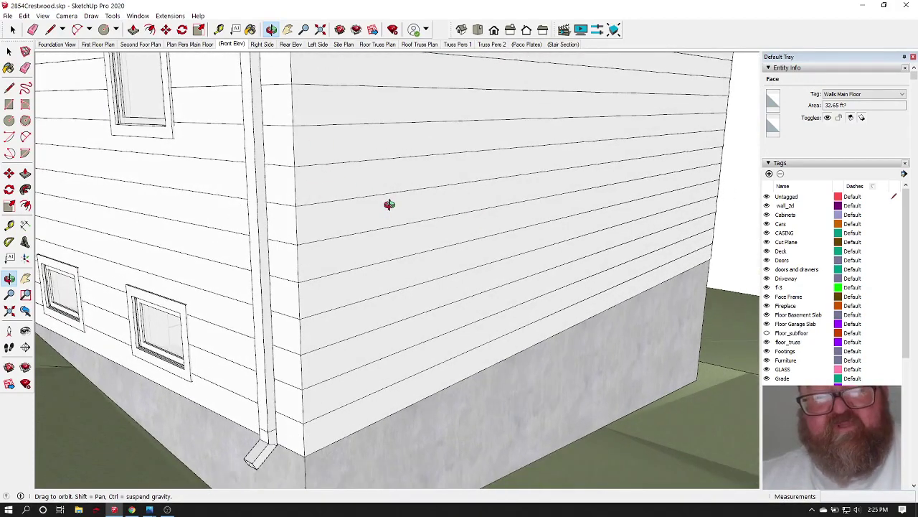
{"action": "left_click_drag", "start_coordinate": [323, 195], "coordinate": [546, 162]}
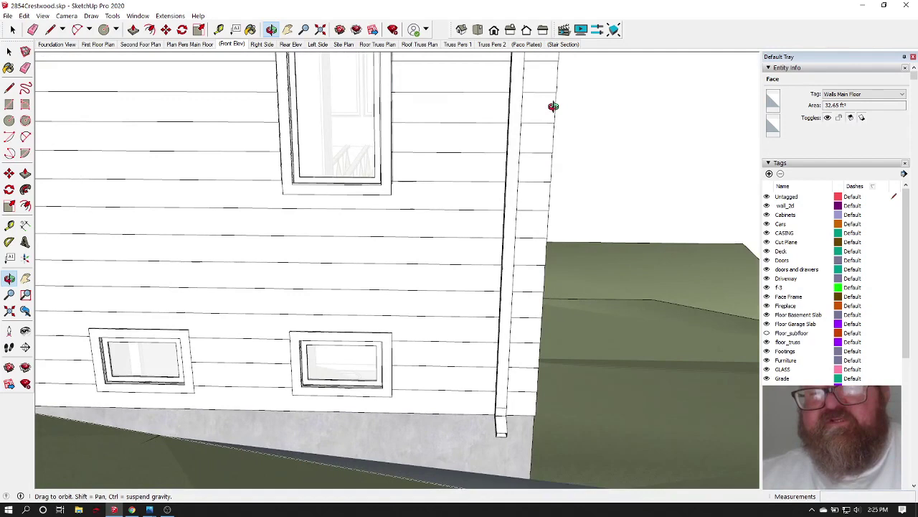
{"action": "scroll", "coordinate": [549, 137], "scroll_direction": "up", "scroll_amount": 5}
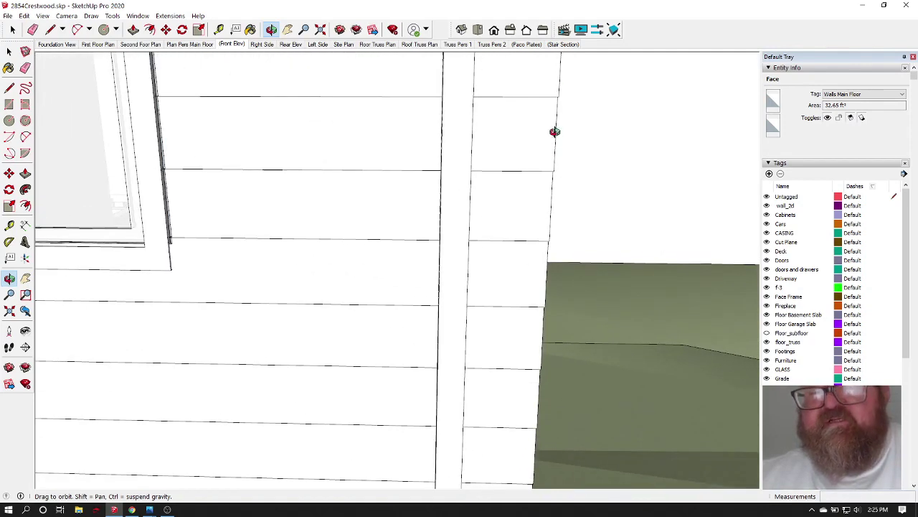
{"action": "mouse_move", "coordinate": [553, 132]}
{"action": "left_mouse_down"}
{"action": "mouse_move", "coordinate": [502, 188]}
{"action": "mouse_move", "coordinate": [424, 204]}
{"action": "left_mouse_up"}
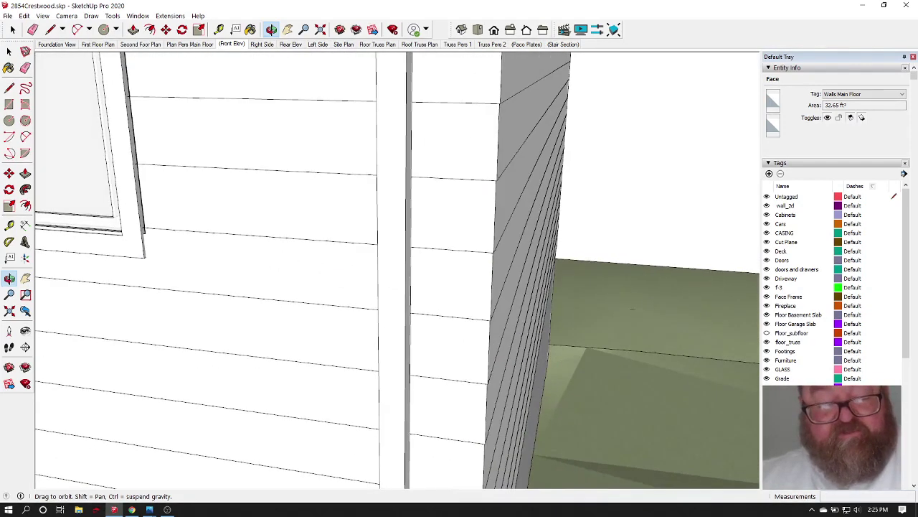
Bring Chrome back up on the Instant Architecture page.
{"action": "left_click", "coordinate": [132, 510]}
{"action": "left_click", "coordinate": [334, 7]}
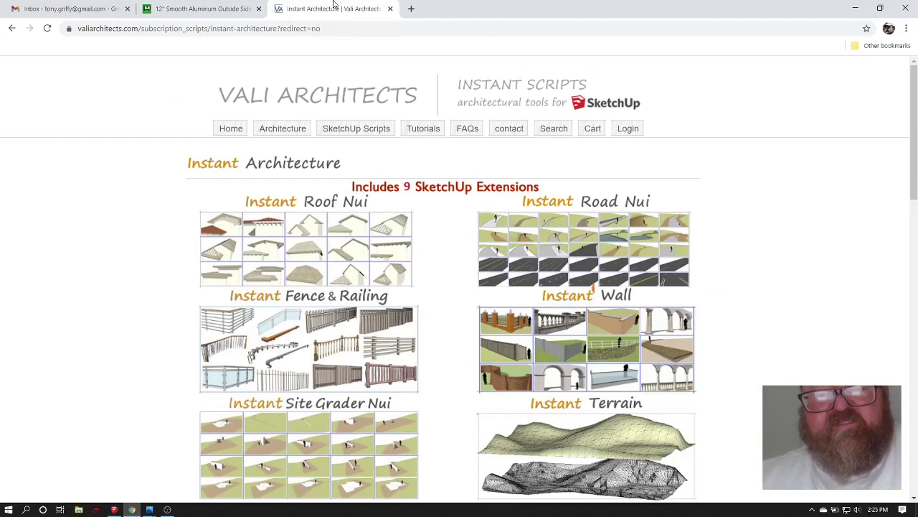
{"action": "left_click", "coordinate": [114, 10]}
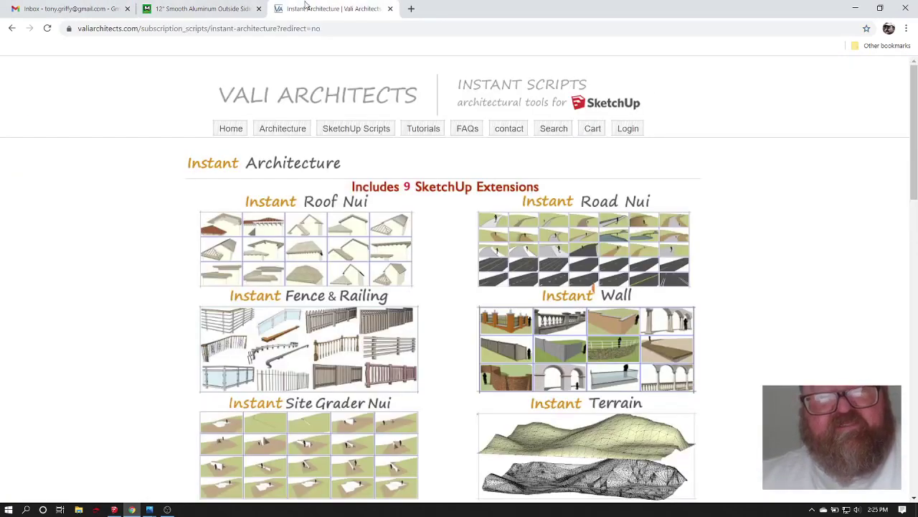
{"action": "mouse_move", "coordinate": [149, 508]}
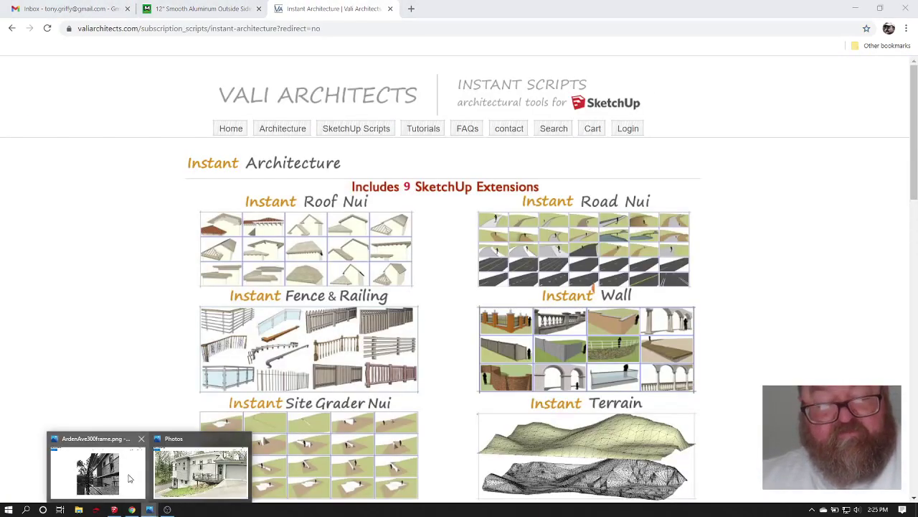
{"action": "left_click", "coordinate": [128, 477]}
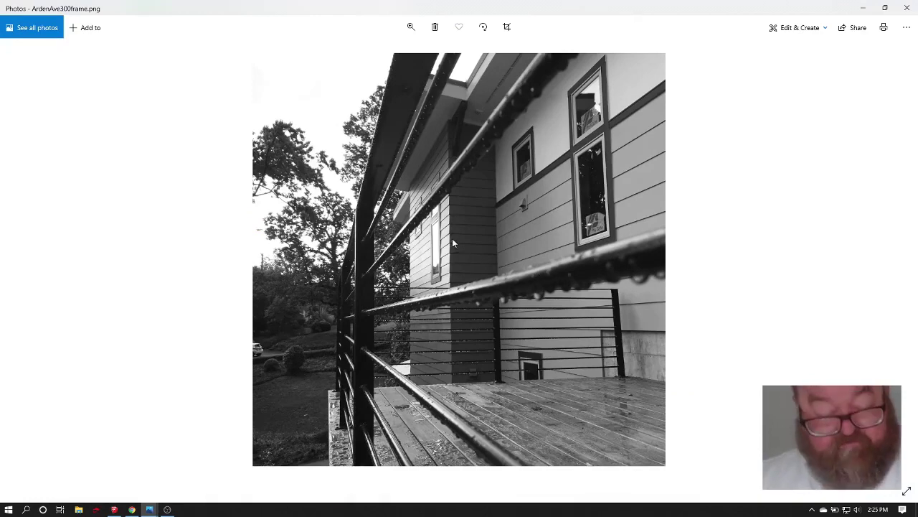
{"action": "scroll", "coordinate": [452, 238], "scroll_direction": "up", "scroll_amount": 2}
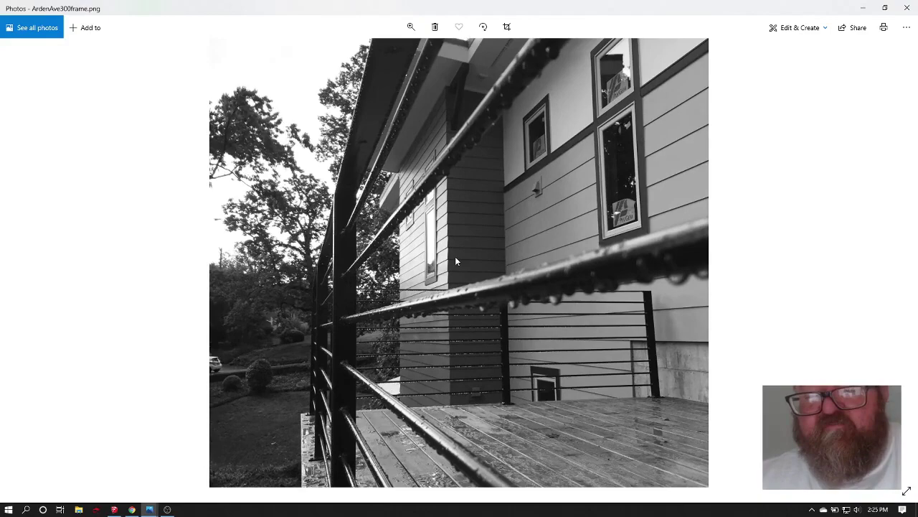
{"action": "scroll", "coordinate": [455, 256], "scroll_direction": "up", "scroll_amount": 2}
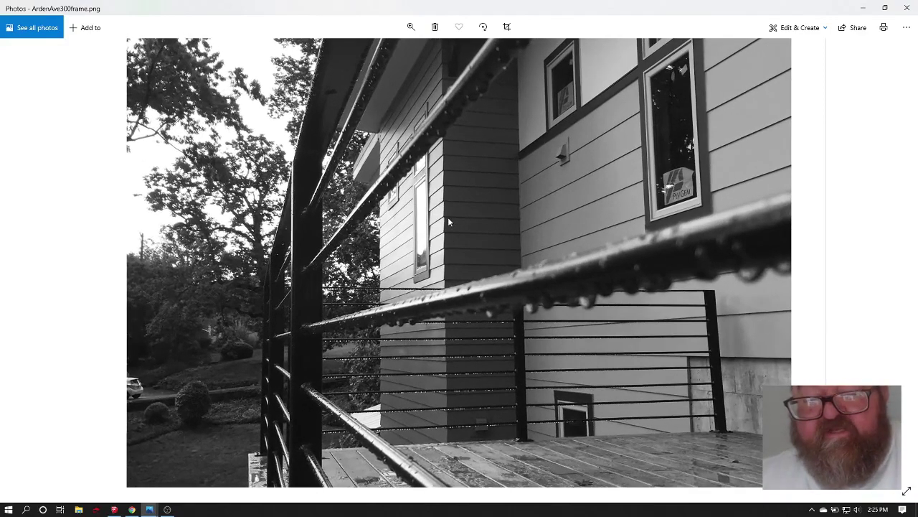
{"action": "scroll", "coordinate": [447, 224], "scroll_direction": "up", "scroll_amount": 2}
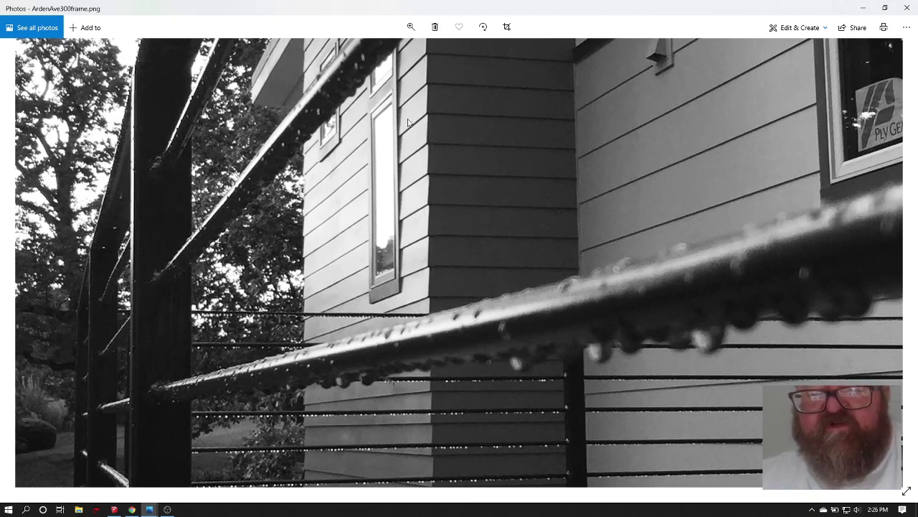
{"action": "scroll", "coordinate": [385, 212], "scroll_direction": "down", "scroll_amount": 5}
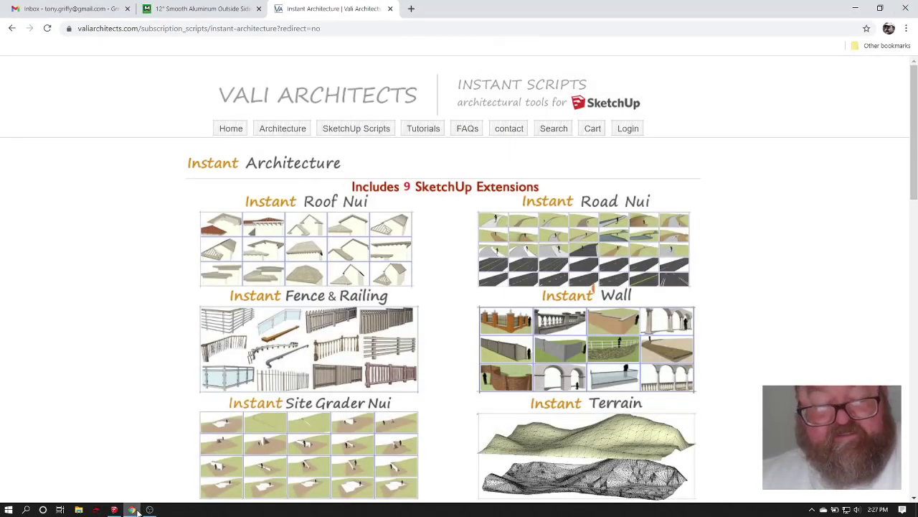
Return to SketchUp and orbit closely around the side wall's siding corner.
{"action": "left_click", "coordinate": [114, 510]}
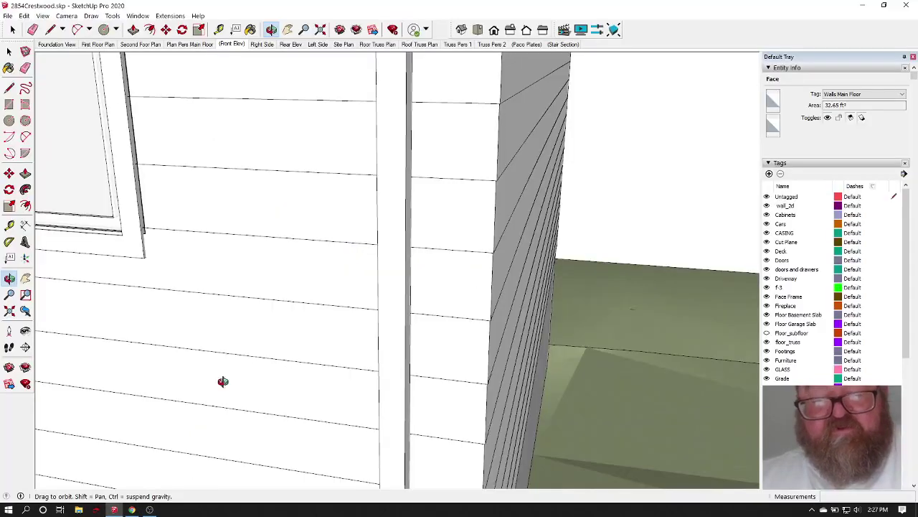
{"action": "left_click_drag", "start_coordinate": [500, 235], "coordinate": [395, 246]}
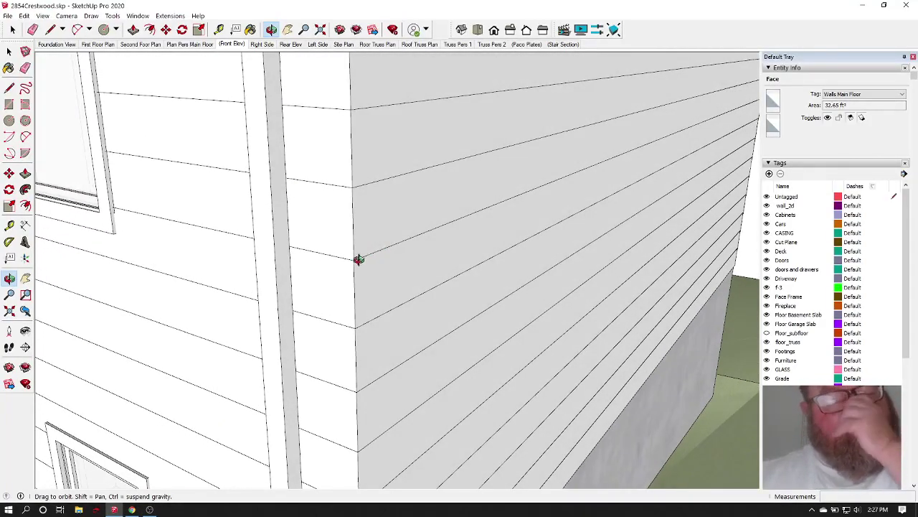
{"action": "left_click_drag", "start_coordinate": [356, 260], "coordinate": [398, 368]}
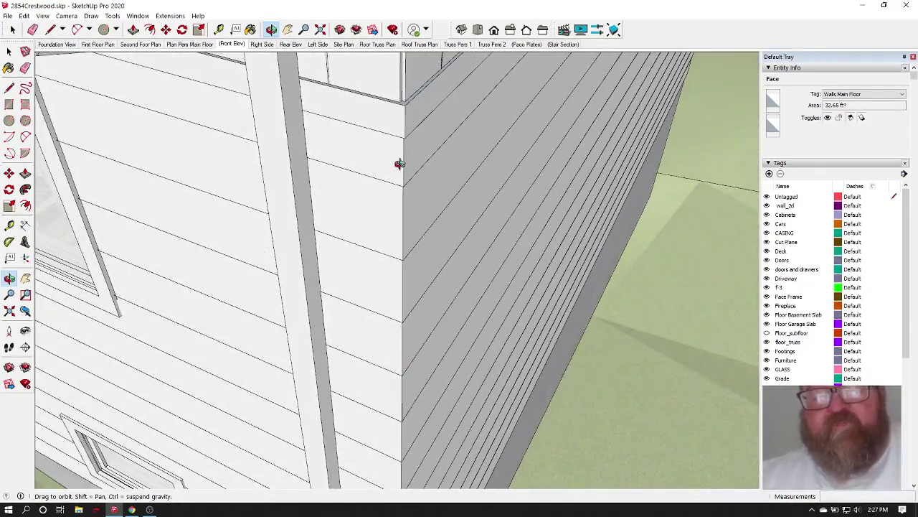
{"action": "scroll", "coordinate": [397, 127], "scroll_direction": "up", "scroll_amount": 3}
{"action": "left_click_drag", "start_coordinate": [398, 186], "coordinate": [401, 216]}
{"action": "scroll", "coordinate": [443, 261], "scroll_direction": "down", "scroll_amount": 5}
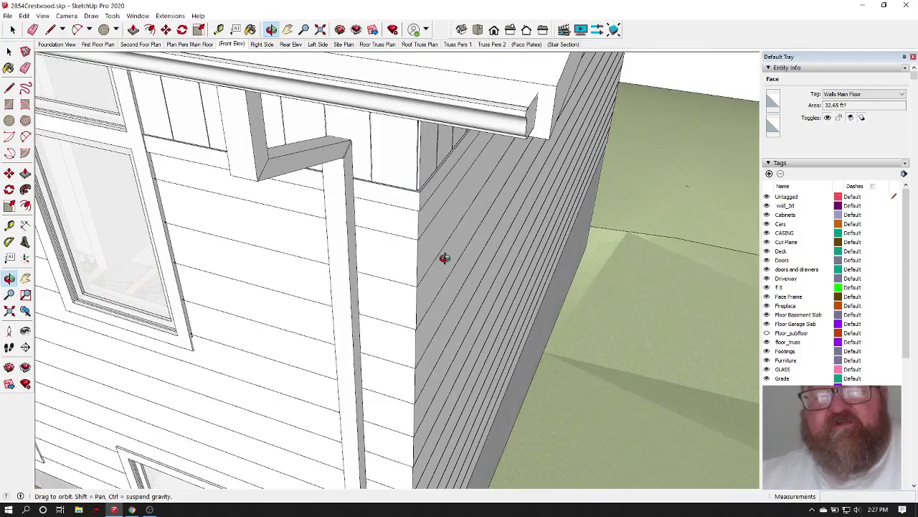
Orbit to the rear wall with windows and deck, switch to Select, and pull back to show wall and roof.
{"action": "left_click_drag", "start_coordinate": [443, 261], "coordinate": [402, 258]}
{"action": "scroll", "coordinate": [430, 264], "scroll_direction": "up", "scroll_amount": 2}
{"action": "left_click_drag", "start_coordinate": [544, 254], "coordinate": [299, 280]}
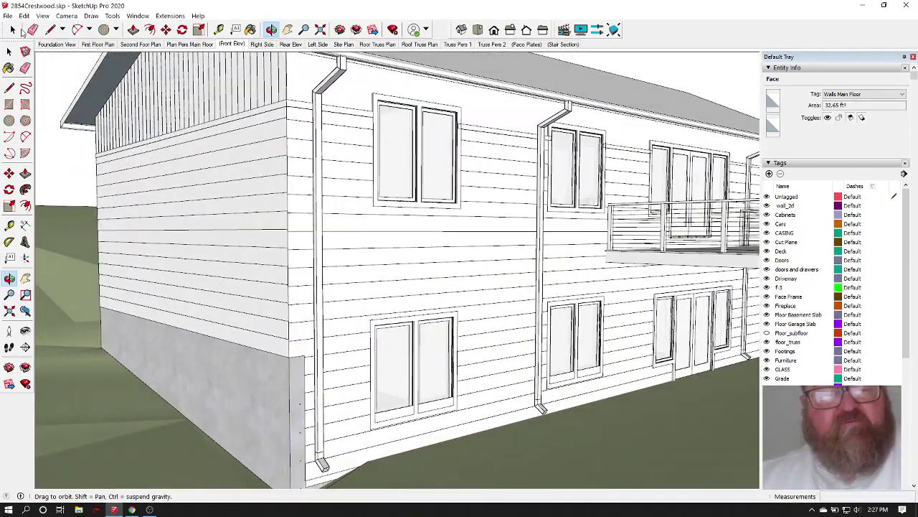
{"action": "left_click", "coordinate": [12, 30]}
{"action": "scroll", "coordinate": [244, 223], "scroll_direction": "up", "scroll_amount": 4}
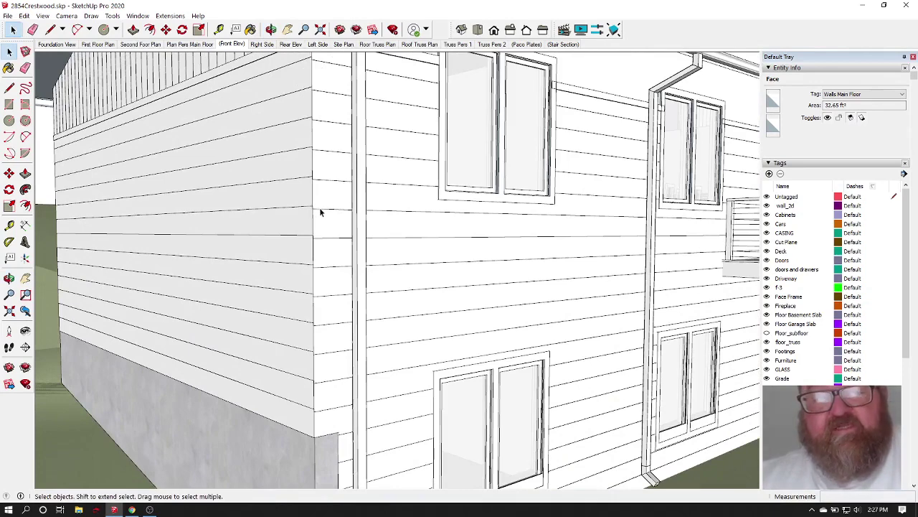
{"action": "middle_click_drag", "start_coordinate": [327, 208], "coordinate": [409, 282]}
{"action": "scroll", "coordinate": [342, 117], "scroll_direction": "up", "scroll_amount": 6}
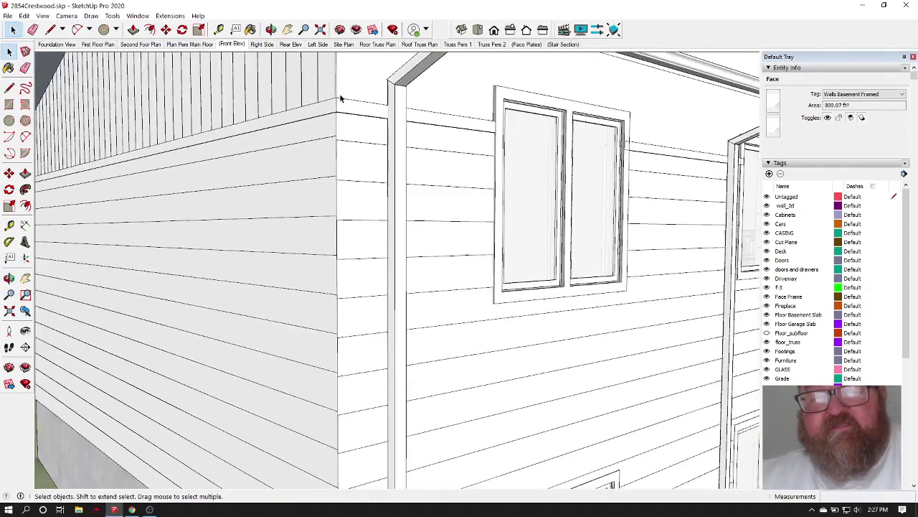
Reverse the side wall face so its light front side shows outward.
{"action": "left_click", "coordinate": [326, 188]}
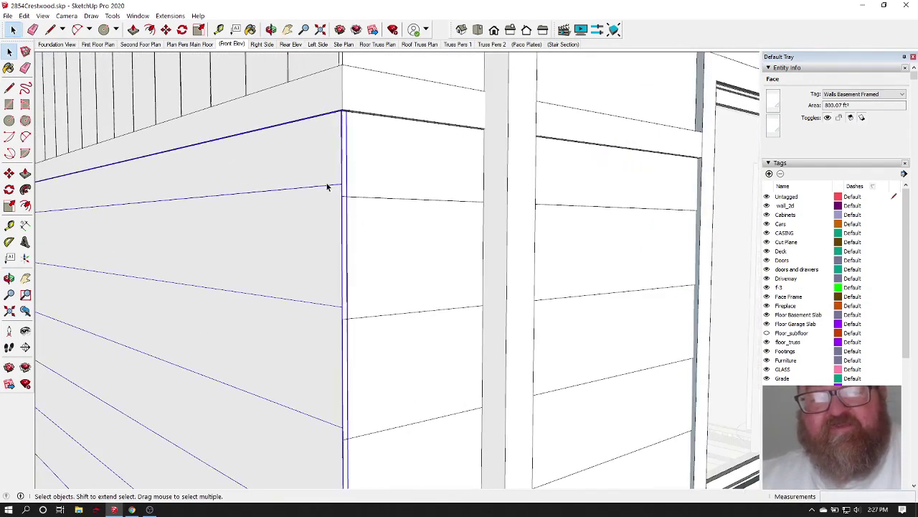
{"action": "left_click", "coordinate": [370, 188]}
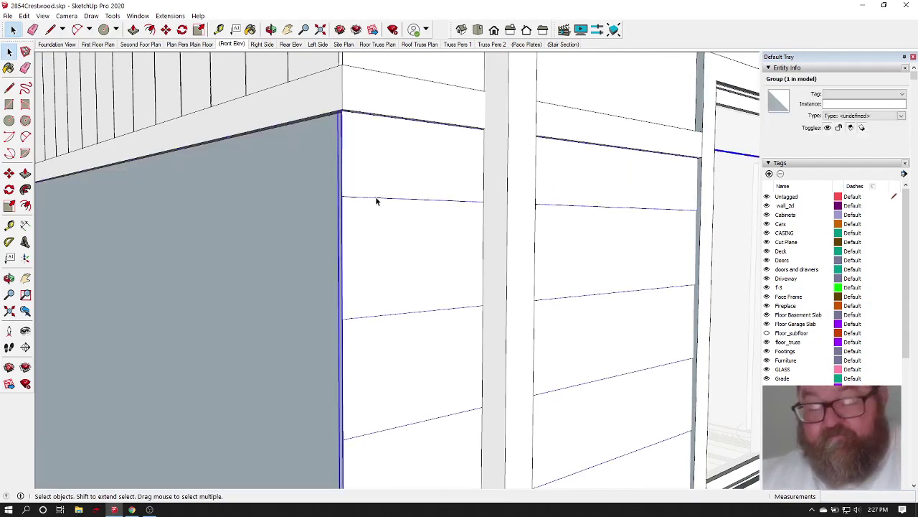
{"action": "left_click", "coordinate": [375, 199]}
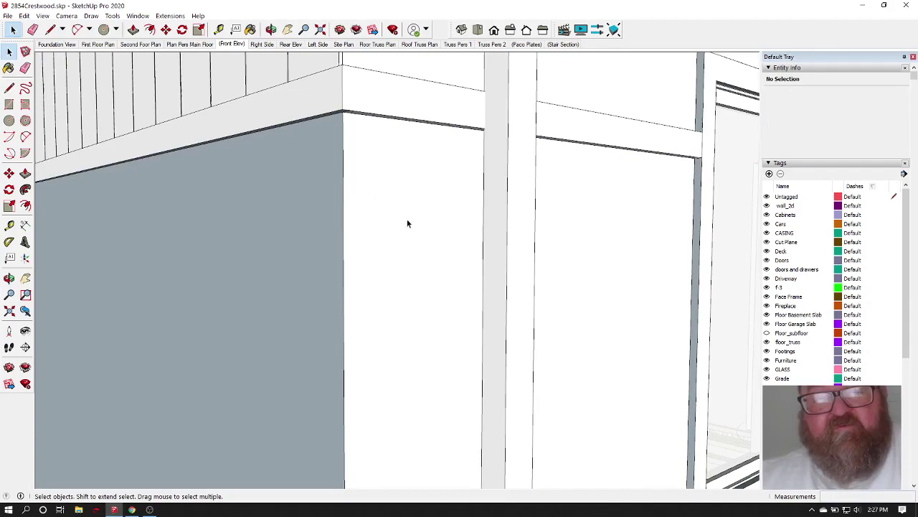
{"action": "scroll", "coordinate": [310, 264], "scroll_direction": "down", "scroll_amount": 3}
{"action": "right_click", "coordinate": [284, 272]}
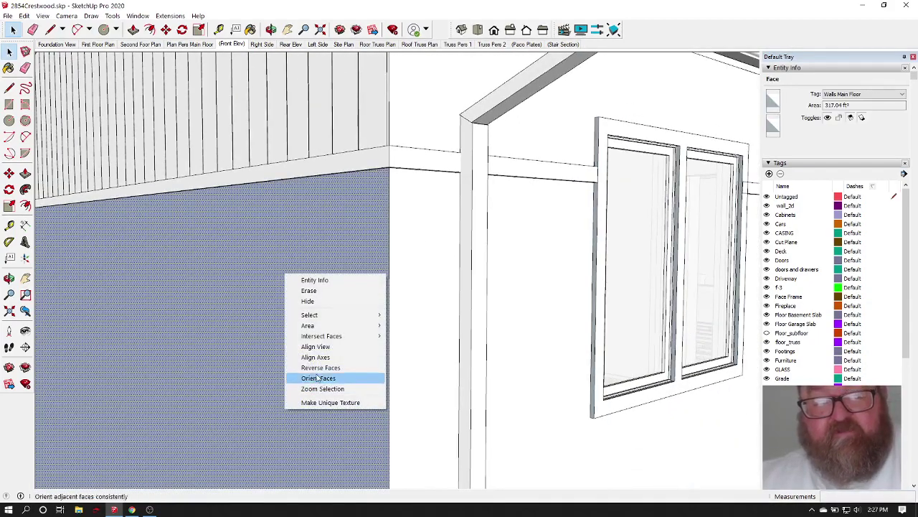
{"action": "left_click", "coordinate": [319, 368]}
{"action": "scroll", "coordinate": [428, 271], "scroll_direction": "down", "scroll_amount": 5}
{"action": "left_click", "coordinate": [175, 240]}
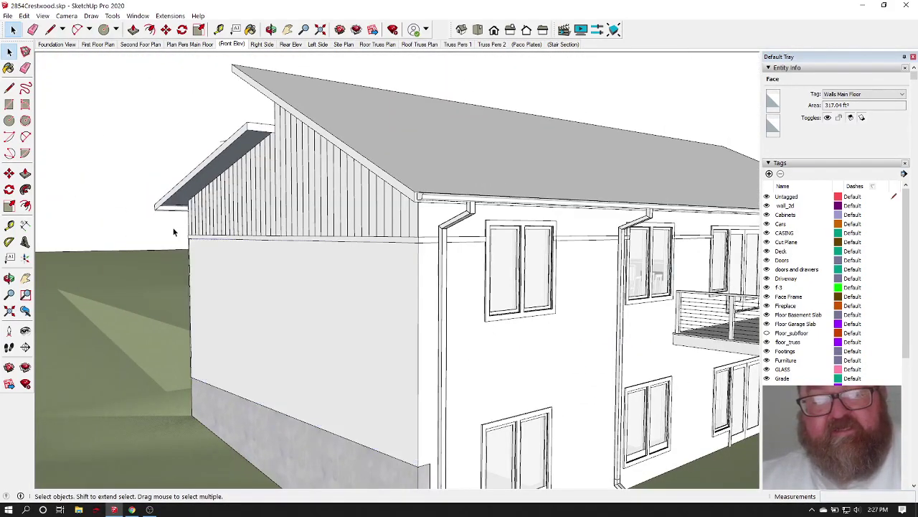
{"action": "scroll", "coordinate": [417, 343], "scroll_direction": "up", "scroll_amount": 3}
{"action": "scroll", "coordinate": [420, 339], "scroll_direction": "up", "scroll_amount": 4}
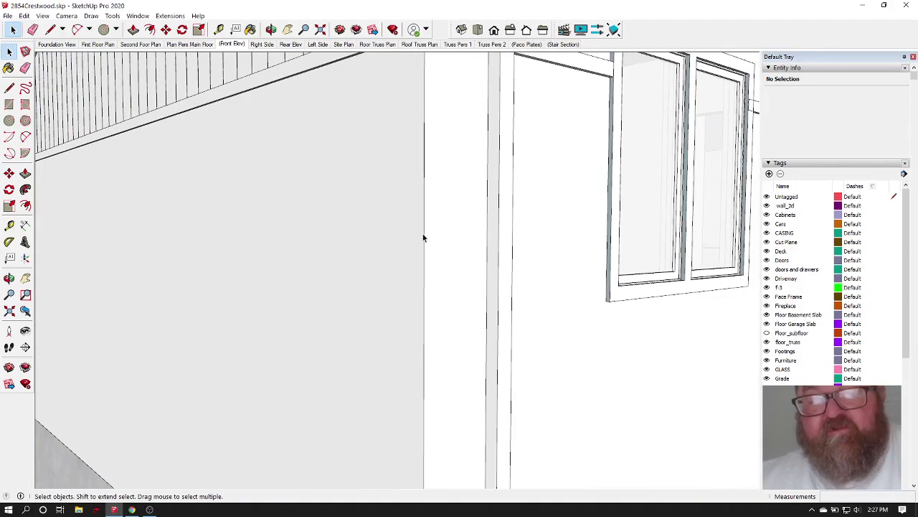
{"action": "scroll", "coordinate": [324, 216], "scroll_direction": "down", "scroll_amount": 6}
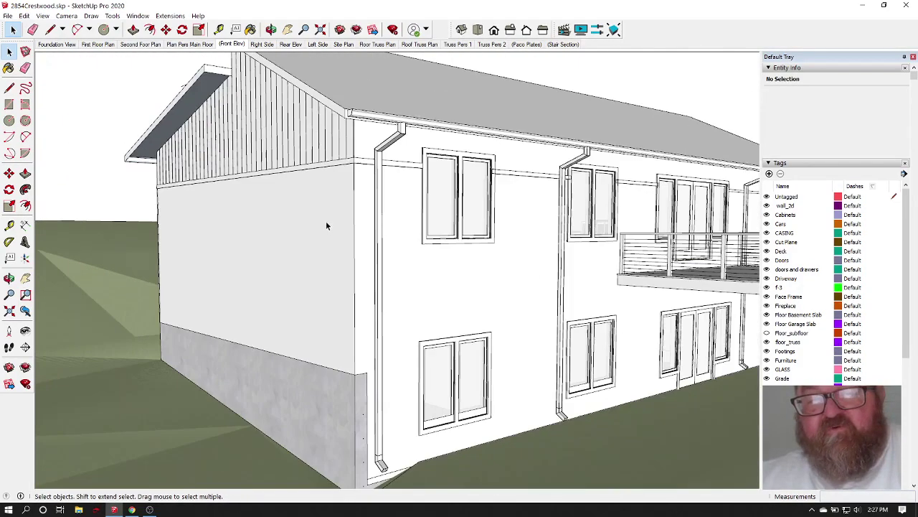
{"action": "scroll", "coordinate": [367, 392], "scroll_direction": "up", "scroll_amount": 4}
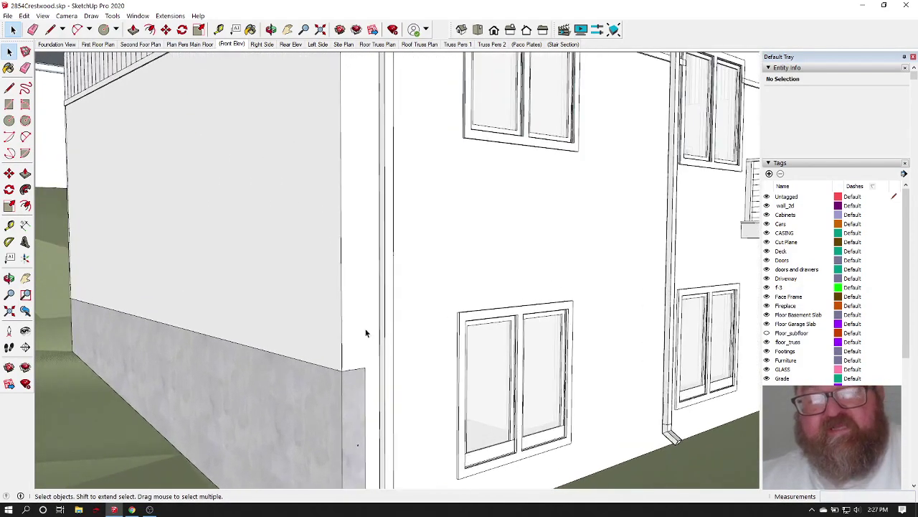
{"action": "scroll", "coordinate": [365, 334], "scroll_direction": "down", "scroll_amount": 5}
Orbit to the long side wall, edit its siding group, and reverse the wall faces inside.
{"action": "left_click", "coordinate": [272, 30]}
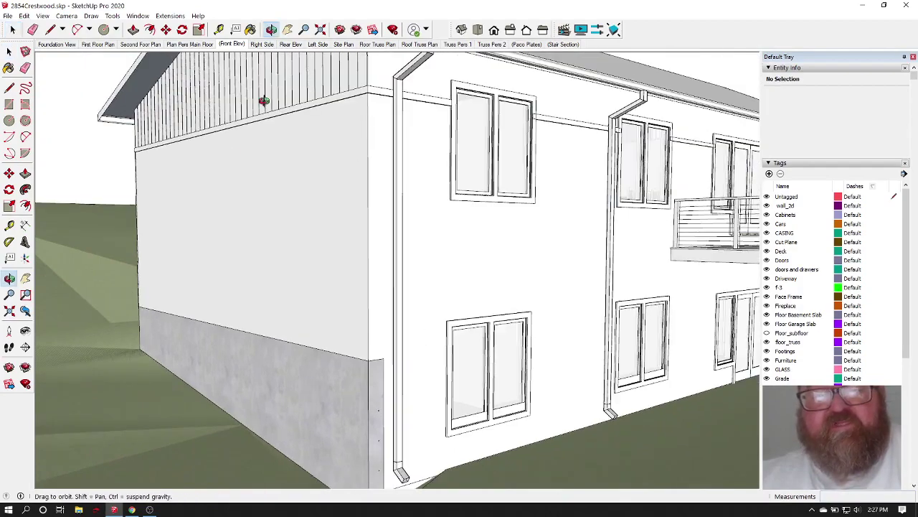
{"action": "left_click_drag", "start_coordinate": [266, 92], "coordinate": [209, 82]}
{"action": "key", "text": "space"}
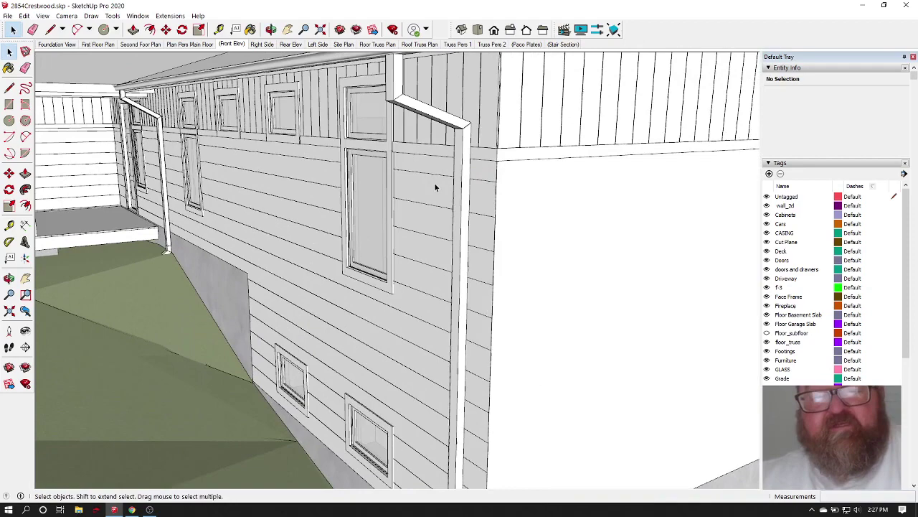
{"action": "scroll", "coordinate": [505, 196], "scroll_direction": "up", "scroll_amount": 3}
{"action": "left_click", "coordinate": [514, 176]}
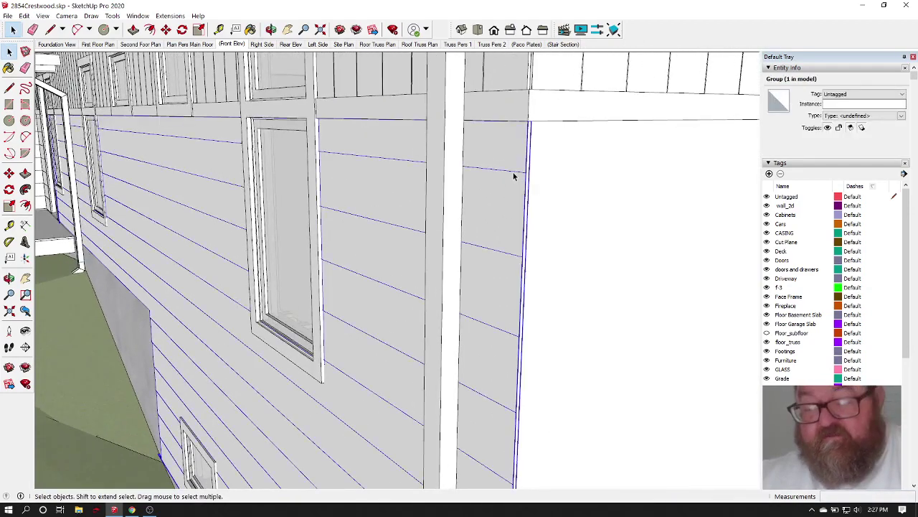
{"action": "double_click", "coordinate": [514, 175]}
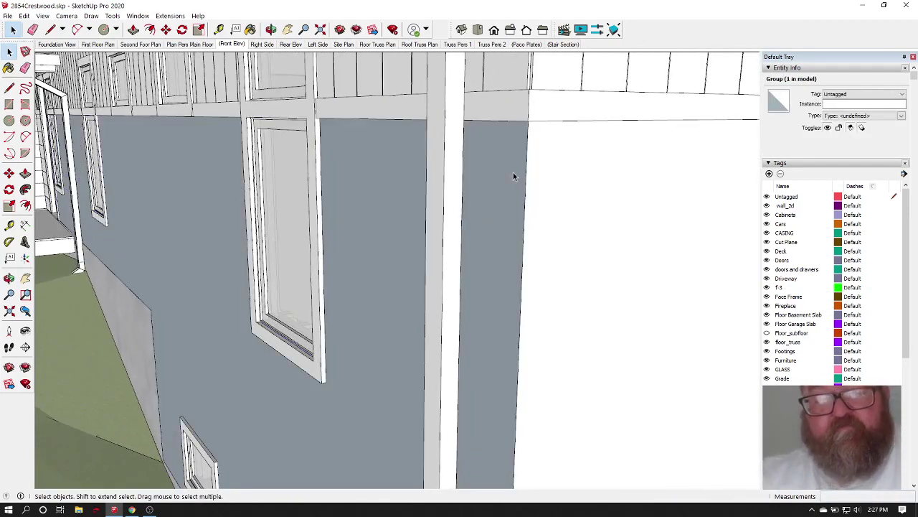
{"action": "right_click", "coordinate": [374, 185]}
{"action": "left_click", "coordinate": [408, 280]}
{"action": "scroll", "coordinate": [473, 273], "scroll_direction": "down", "scroll_amount": 5}
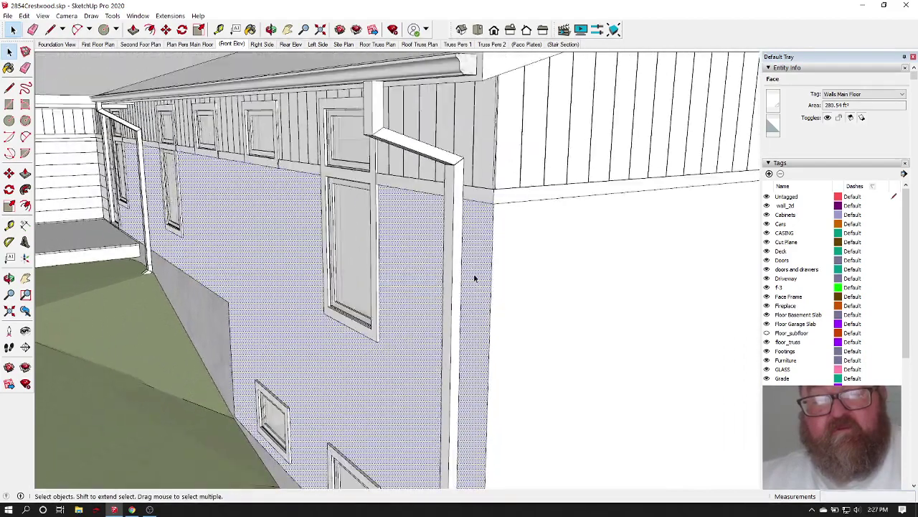
{"action": "scroll", "coordinate": [464, 284], "scroll_direction": "down", "scroll_amount": 2}
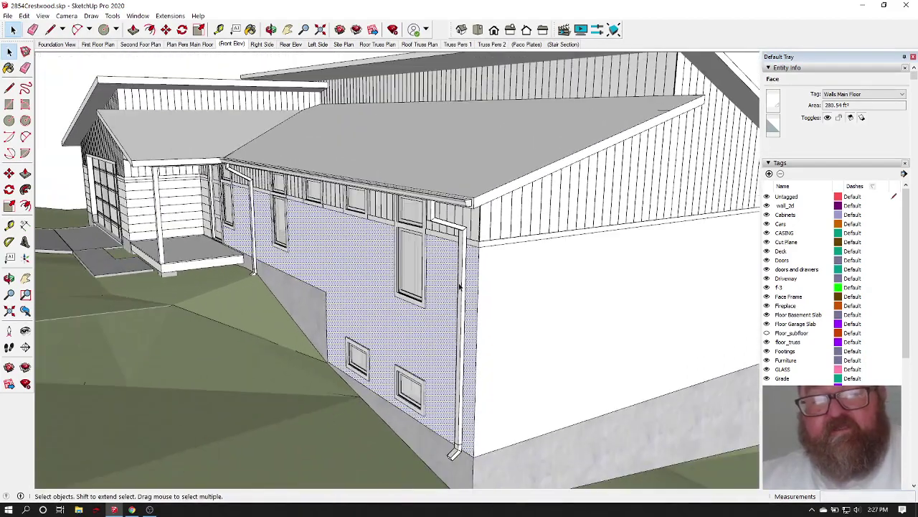
{"action": "left_click", "coordinate": [272, 30]}
{"action": "left_click_drag", "start_coordinate": [559, 287], "coordinate": [245, 244]}
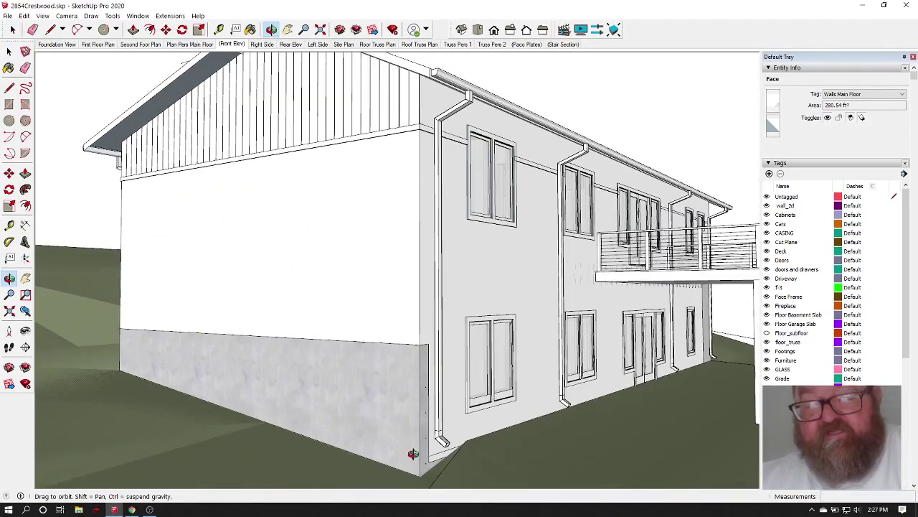
{"action": "scroll", "coordinate": [436, 455], "scroll_direction": "up", "scroll_amount": 5}
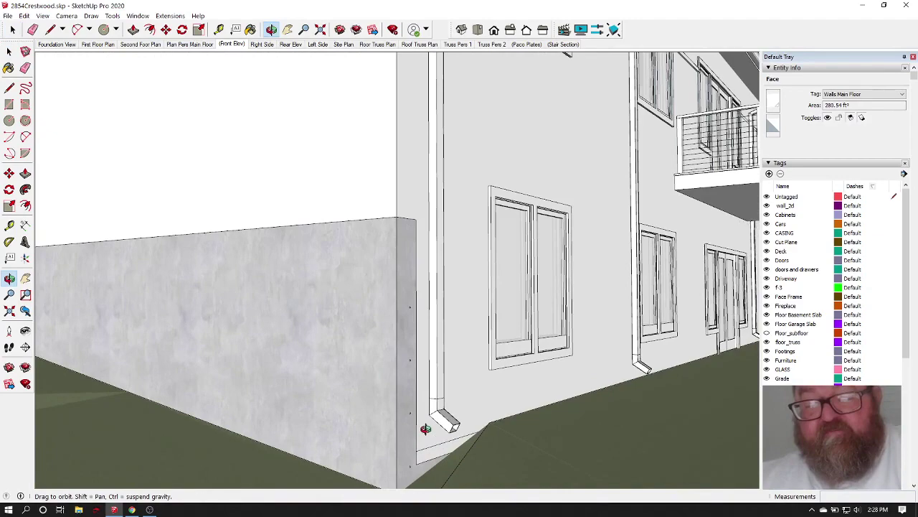
{"action": "left_click_drag", "start_coordinate": [426, 424], "coordinate": [445, 296]}
{"action": "scroll", "coordinate": [445, 296], "scroll_direction": "down", "scroll_amount": 5}
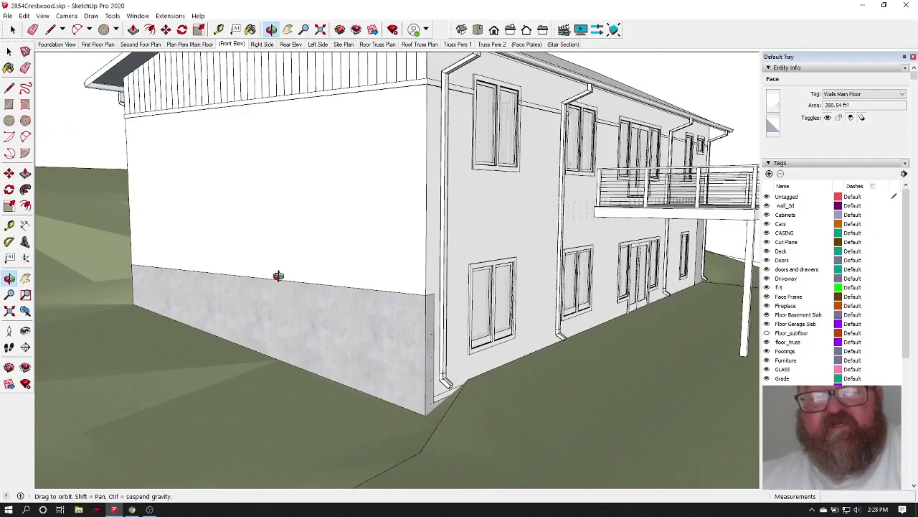
{"action": "scroll", "coordinate": [195, 278], "scroll_direction": "up", "scroll_amount": 5}
{"action": "left_click_drag", "start_coordinate": [195, 278], "coordinate": [485, 298]}
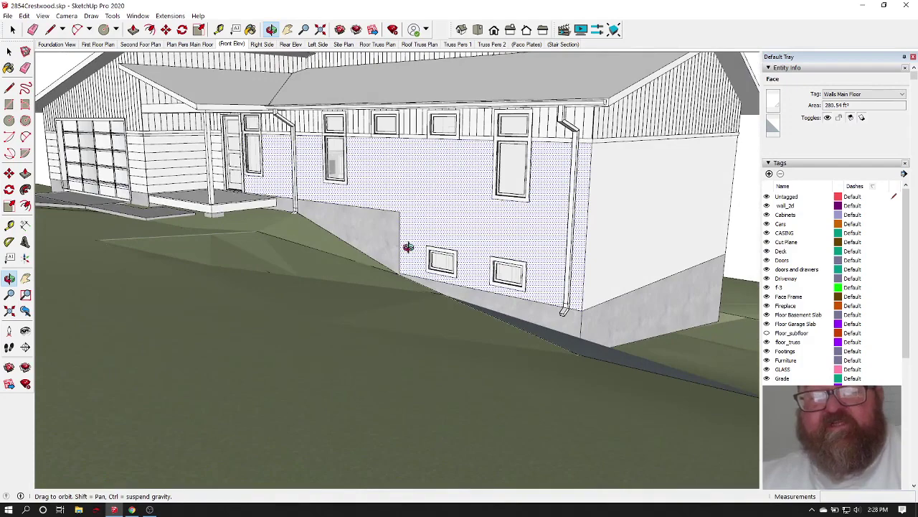
{"action": "left_click_drag", "start_coordinate": [624, 222], "coordinate": [267, 207]}
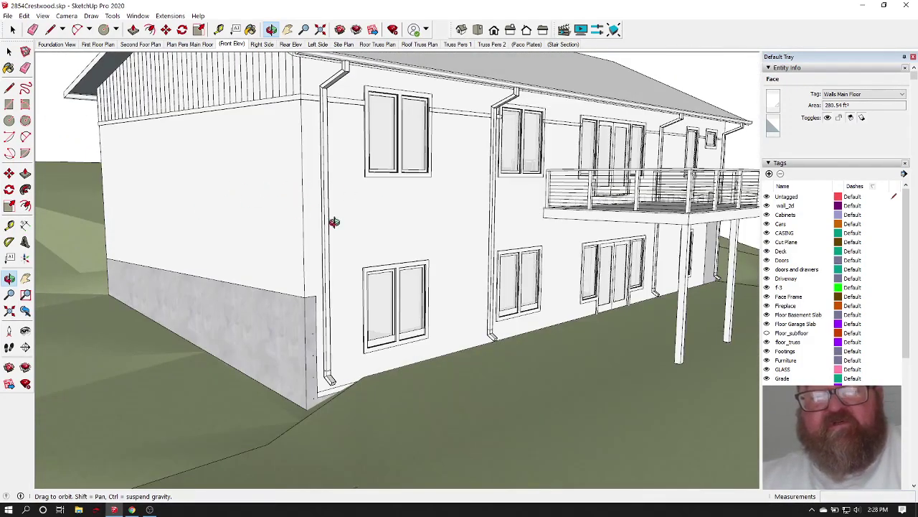
{"action": "left_click_drag", "start_coordinate": [314, 222], "coordinate": [455, 99]}
{"action": "scroll", "coordinate": [445, 159], "scroll_direction": "up", "scroll_amount": 5}
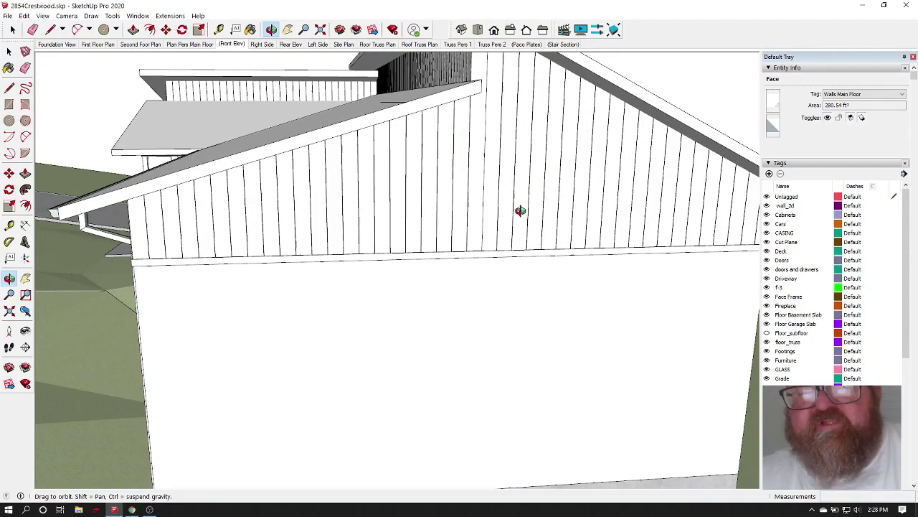
{"action": "scroll", "coordinate": [502, 201], "scroll_direction": "down", "scroll_amount": 5}
{"action": "scroll", "coordinate": [488, 228], "scroll_direction": "down", "scroll_amount": 5}
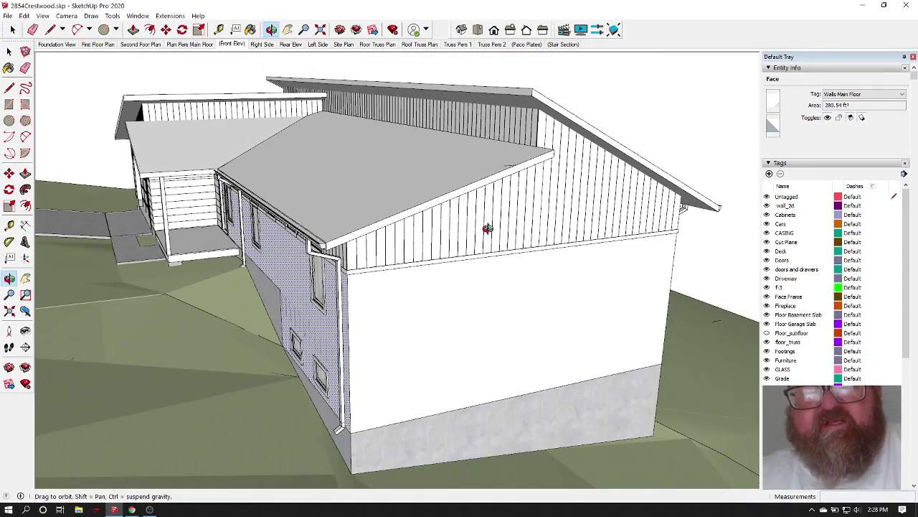
{"action": "scroll", "coordinate": [518, 201], "scroll_direction": "up", "scroll_amount": 3}
{"action": "scroll", "coordinate": [531, 162], "scroll_direction": "down", "scroll_amount": 3}
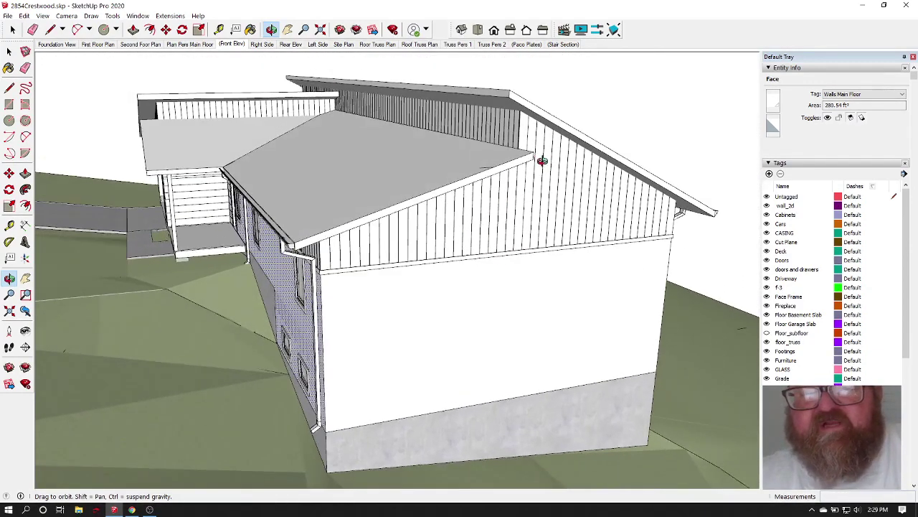
{"action": "scroll", "coordinate": [549, 205], "scroll_direction": "up", "scroll_amount": 3}
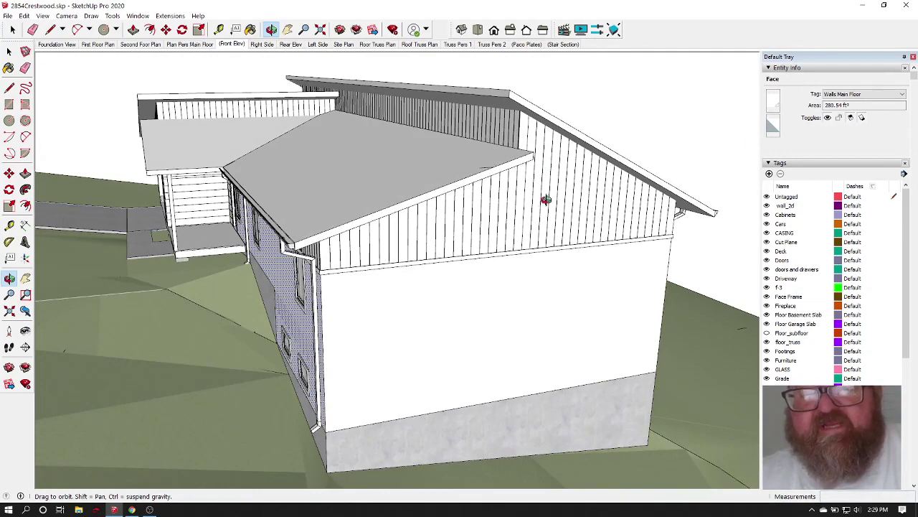
{"action": "scroll", "coordinate": [510, 223], "scroll_direction": "up", "scroll_amount": 1}
{"action": "scroll", "coordinate": [517, 205], "scroll_direction": "up", "scroll_amount": 2}
{"action": "scroll", "coordinate": [517, 203], "scroll_direction": "up", "scroll_amount": 1}
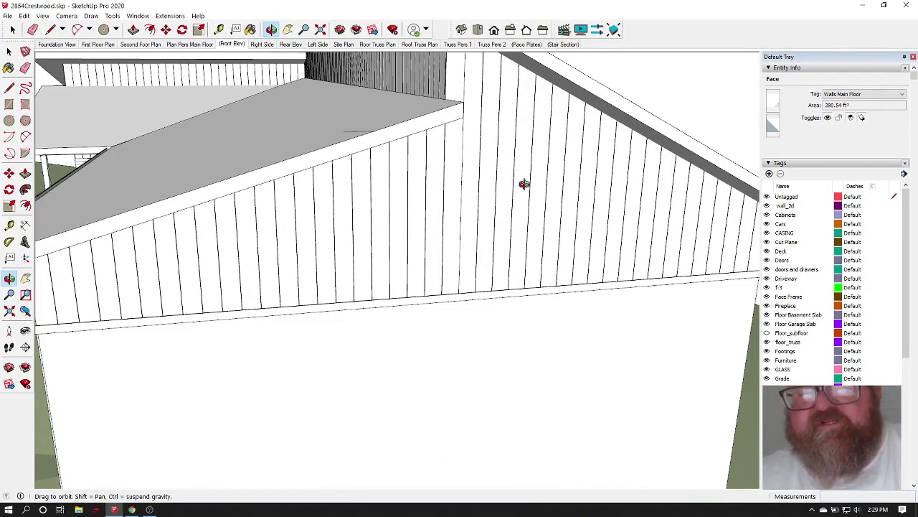
{"action": "scroll", "coordinate": [520, 187], "scroll_direction": "down", "scroll_amount": 2}
{"action": "scroll", "coordinate": [494, 192], "scroll_direction": "up", "scroll_amount": 2}
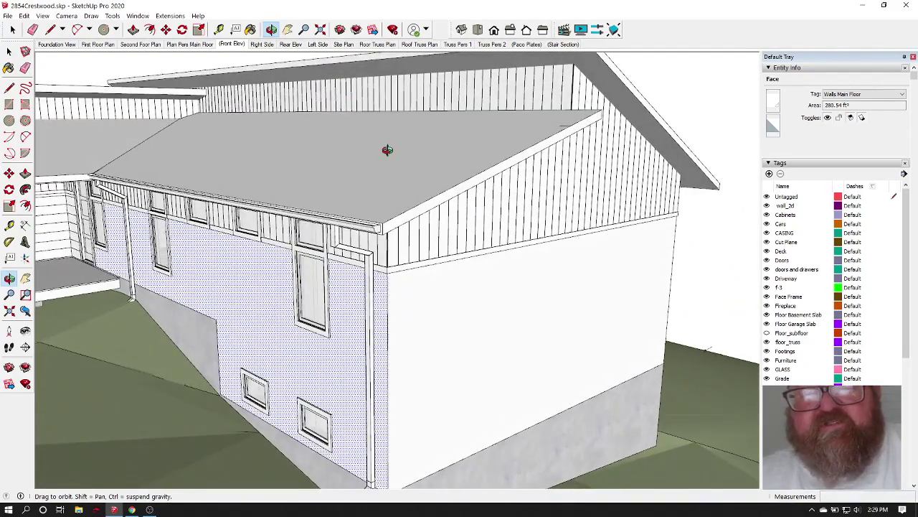
{"action": "left_click_drag", "start_coordinate": [438, 234], "coordinate": [297, 249]}
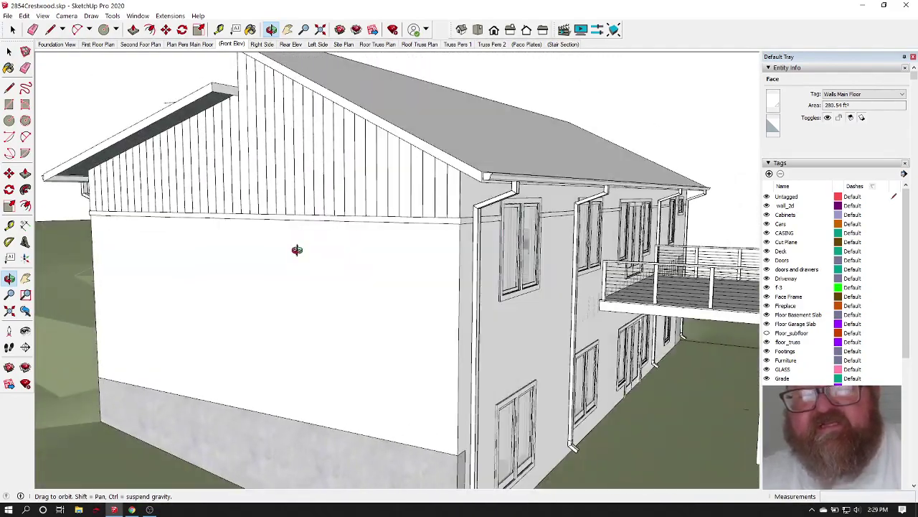
{"action": "scroll", "coordinate": [309, 253], "scroll_direction": "down", "scroll_amount": 3}
{"action": "scroll", "coordinate": [334, 316], "scroll_direction": "up", "scroll_amount": 6}
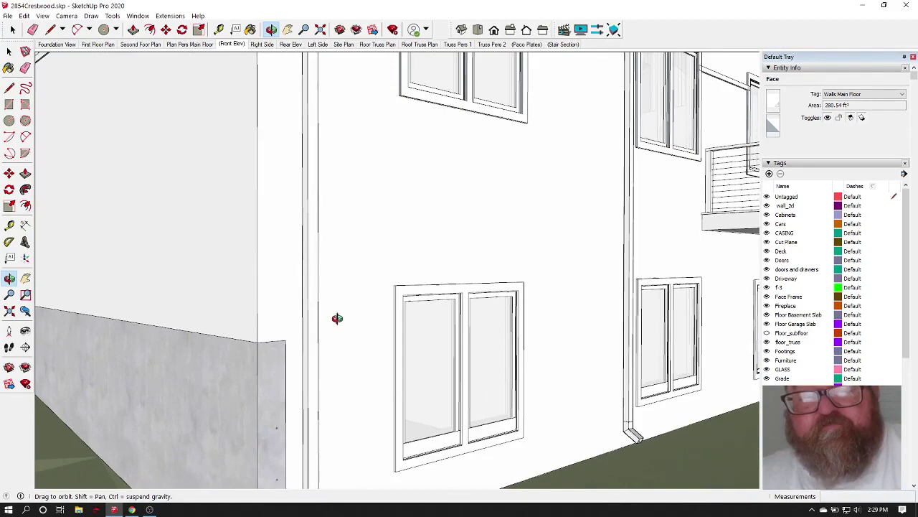
{"action": "scroll", "coordinate": [340, 266], "scroll_direction": "down", "scroll_amount": 3}
{"action": "scroll", "coordinate": [380, 244], "scroll_direction": "up", "scroll_amount": 3}
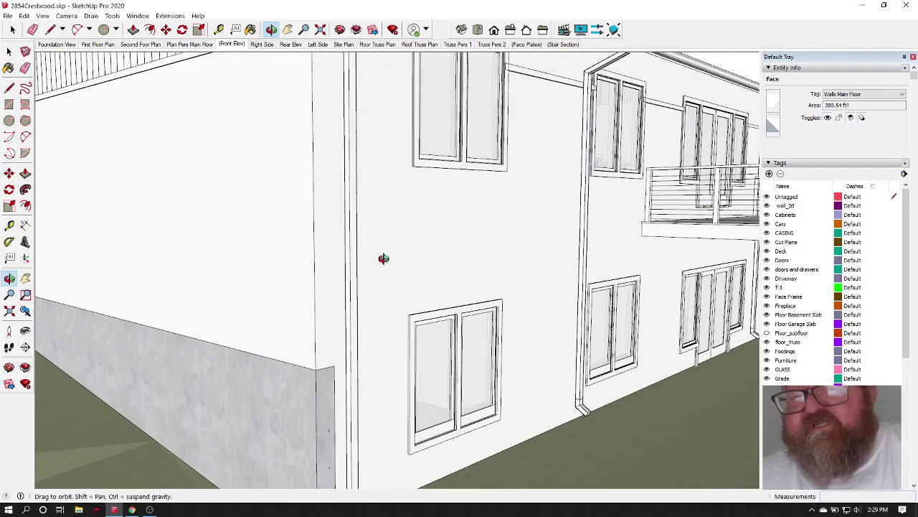
{"action": "scroll", "coordinate": [354, 273], "scroll_direction": "down", "scroll_amount": 3}
{"action": "scroll", "coordinate": [399, 278], "scroll_direction": "up", "scroll_amount": 2}
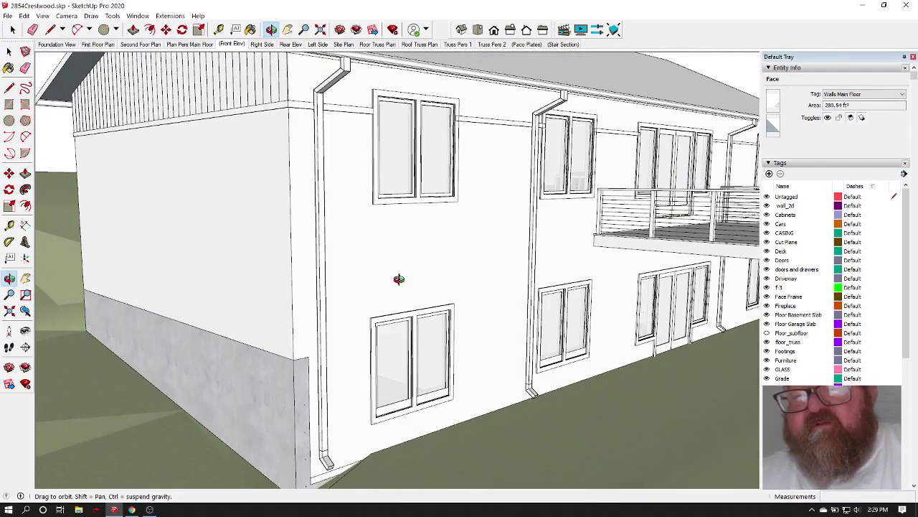
Launch Wall Cladding from Extensions > Vali Architects > Instant Cladding.
{"action": "left_click", "coordinate": [170, 15]}
{"action": "mouse_move", "coordinate": [183, 27]}
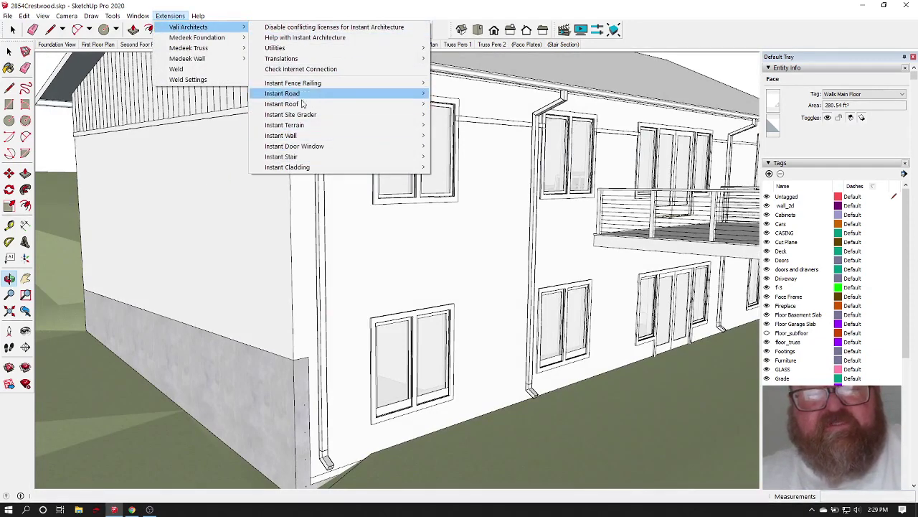
{"action": "mouse_move", "coordinate": [302, 168]}
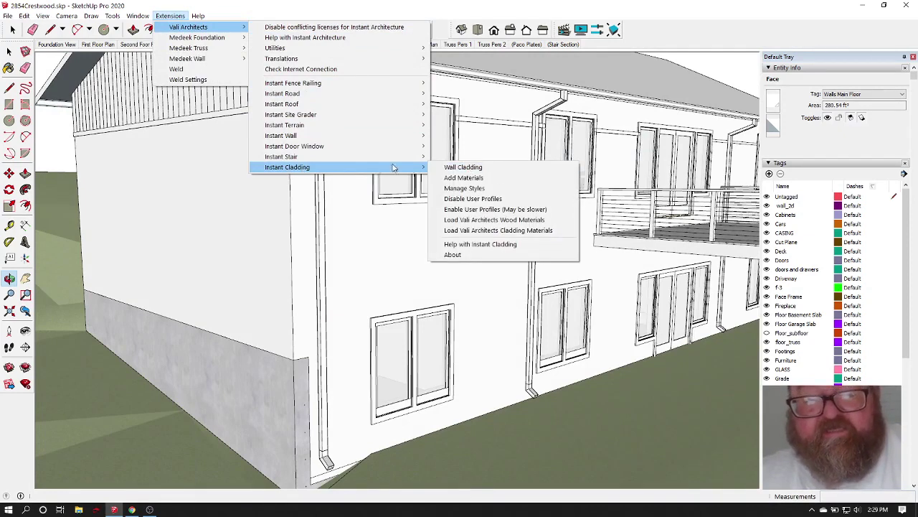
{"action": "left_click", "coordinate": [474, 169]}
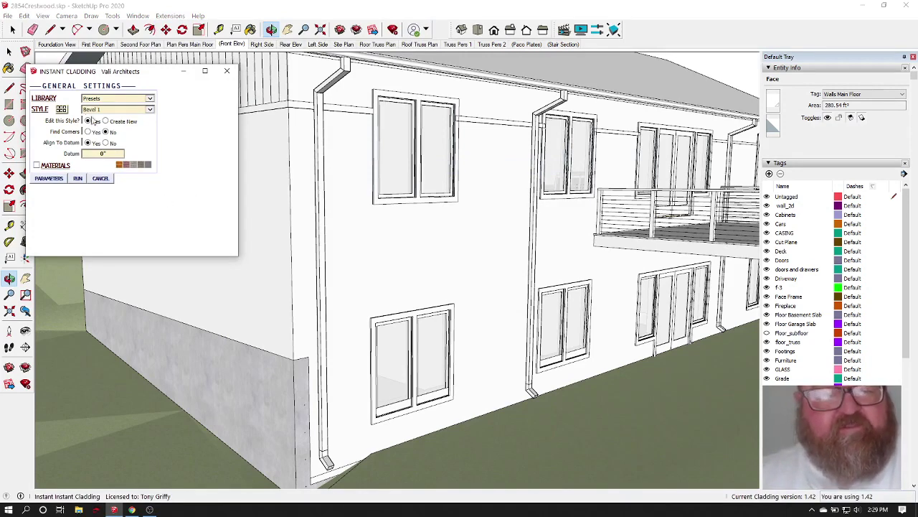
Pick the Bevel 1 preset from the Instant Cladding style presets library.
{"action": "left_click", "coordinate": [62, 109]}
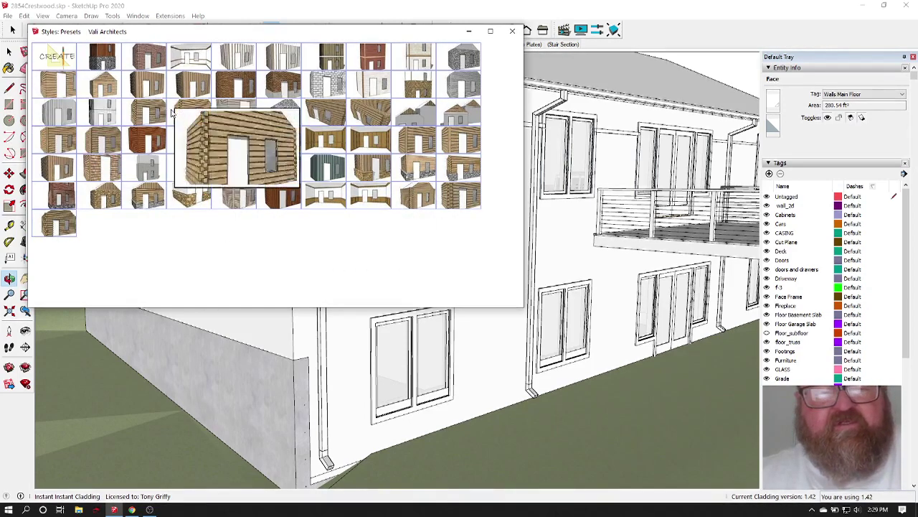
{"action": "left_click", "coordinate": [512, 31]}
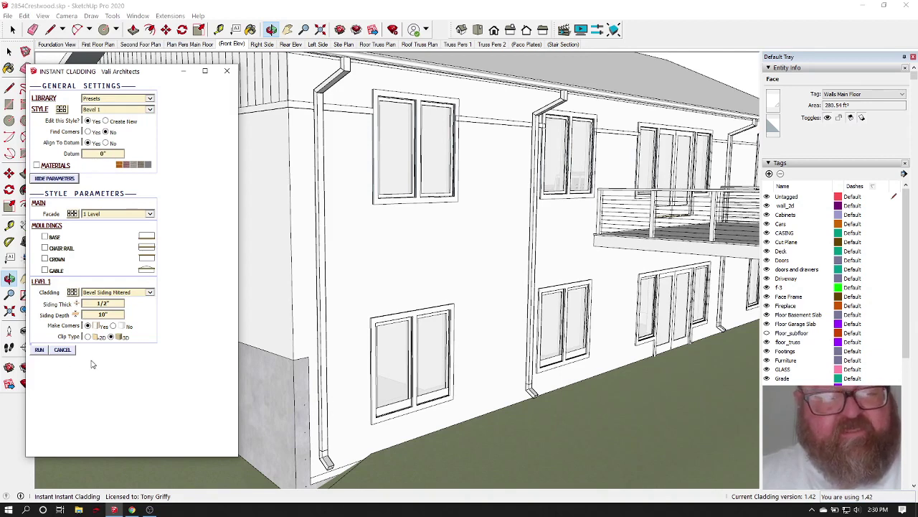
{"action": "mouse_move", "coordinate": [110, 315]}
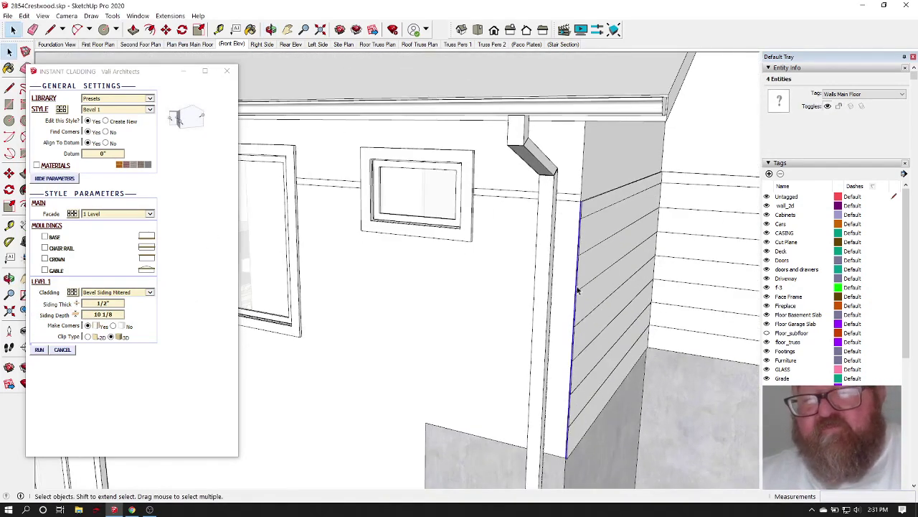
Orbit to the balcony and railing, then add the wall faces to the selection.
{"action": "left_click", "coordinate": [271, 29]}
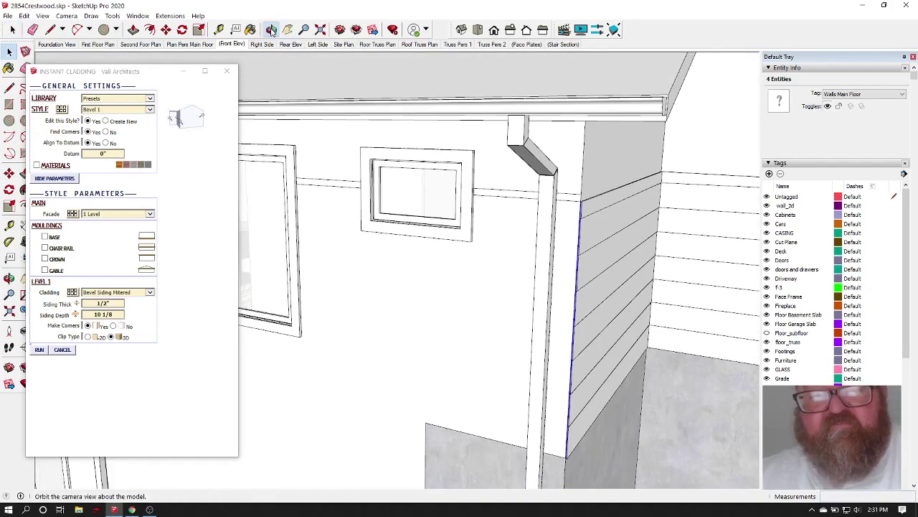
{"action": "left_click_drag", "start_coordinate": [445, 273], "coordinate": [439, 345]}
{"action": "scroll", "coordinate": [706, 267], "scroll_direction": "down", "scroll_amount": 5}
{"action": "scroll", "coordinate": [439, 345], "scroll_direction": "up", "scroll_amount": 3}
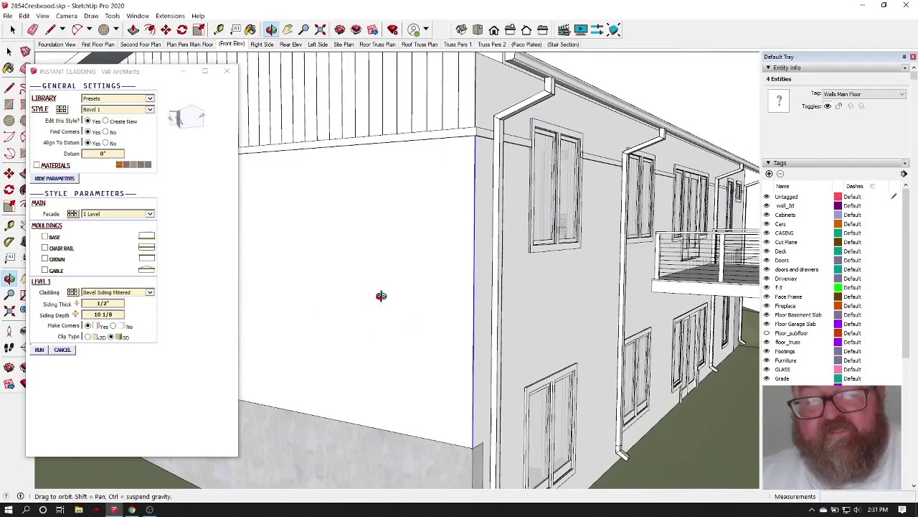
{"action": "key", "text": "space"}
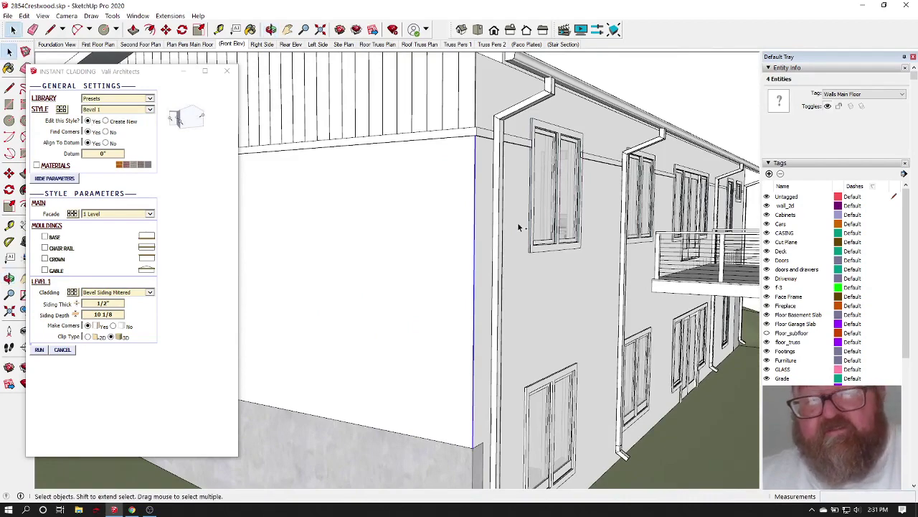
{"action": "left_click", "coordinate": [413, 234], "text": "shift"}
Square the view onto the rear wall, run the cladding, and dismiss the 'Exceeds maximum data limit' error.
{"action": "left_click", "coordinate": [270, 29]}
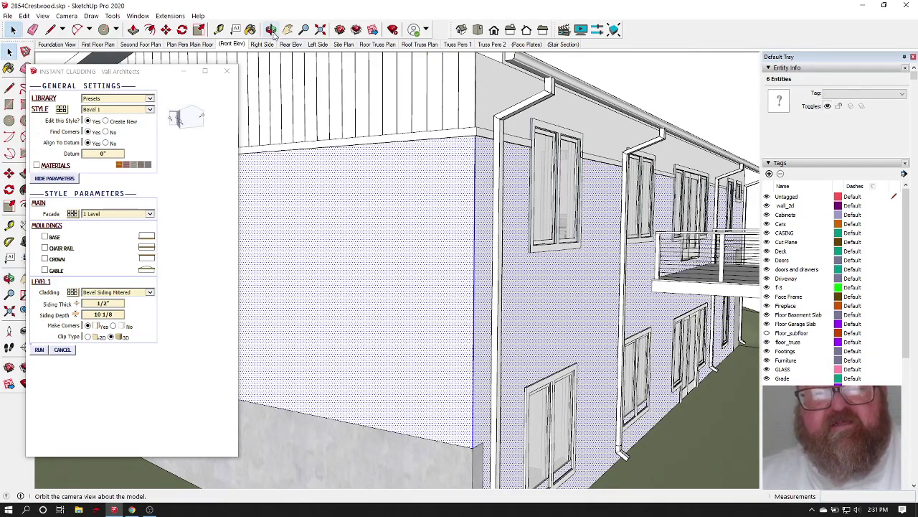
{"action": "left_click_drag", "start_coordinate": [379, 209], "coordinate": [542, 360]}
{"action": "left_click_drag", "start_coordinate": [600, 289], "coordinate": [334, 424]}
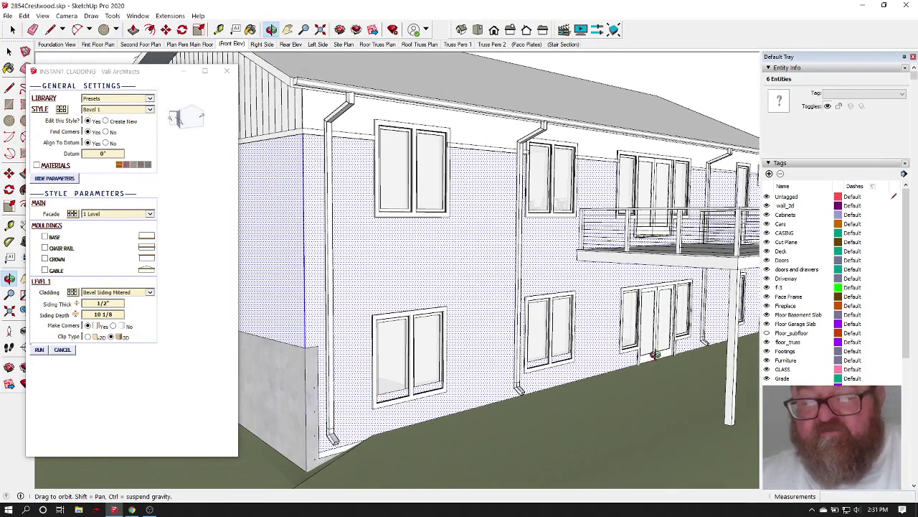
{"action": "left_click_drag", "start_coordinate": [655, 354], "coordinate": [529, 331]}
{"action": "scroll", "coordinate": [414, 323], "scroll_direction": "down", "scroll_amount": 3}
{"action": "scroll", "coordinate": [416, 301], "scroll_direction": "up", "scroll_amount": 6}
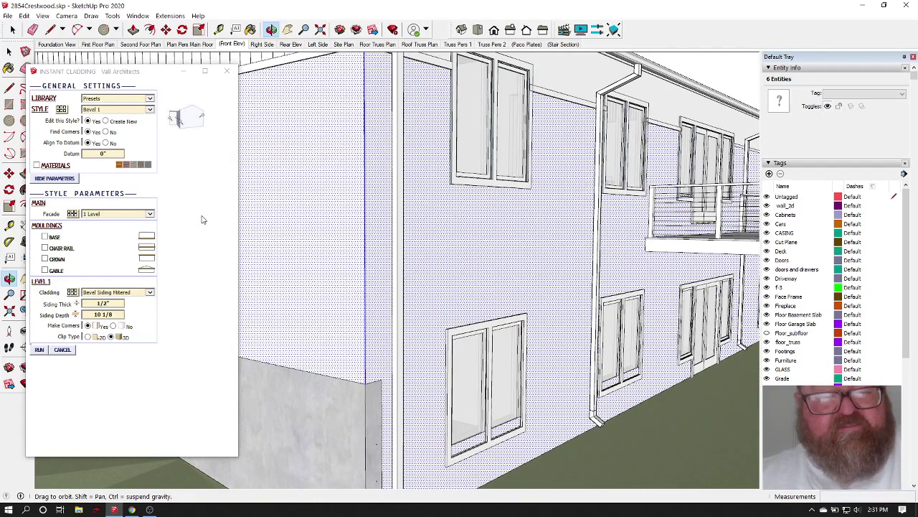
{"action": "left_click", "coordinate": [42, 351]}
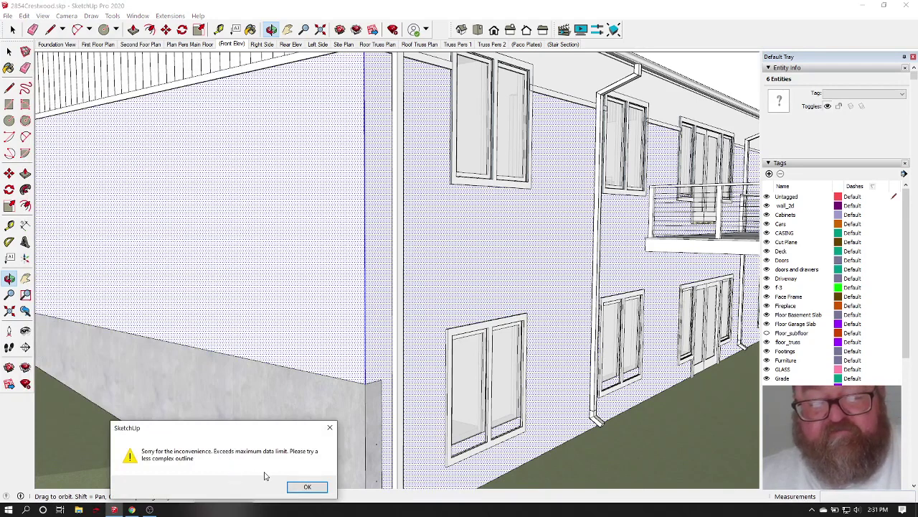
{"action": "left_click", "coordinate": [307, 487]}
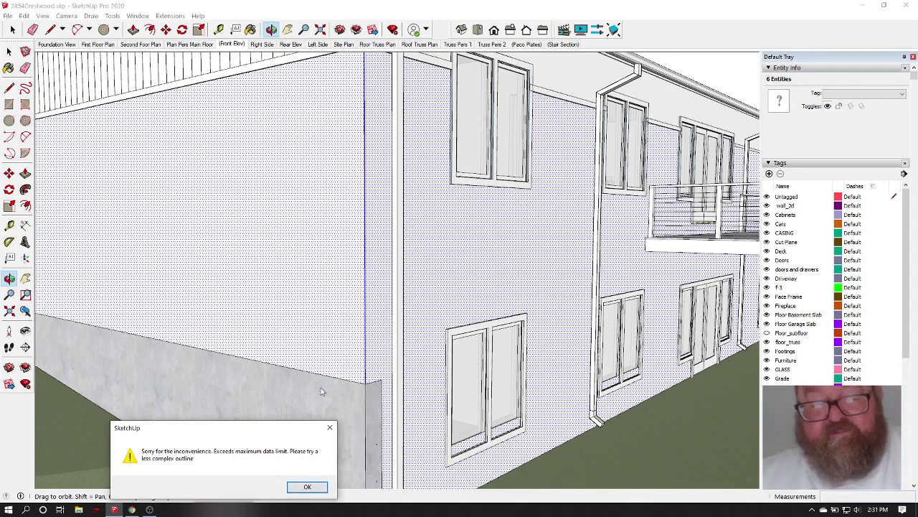
Close the data-limit error and select only the main-floor side wall face with its two edges.
{"action": "left_click", "coordinate": [307, 487]}
{"action": "scroll", "coordinate": [383, 294], "scroll_direction": "down", "scroll_amount": 3}
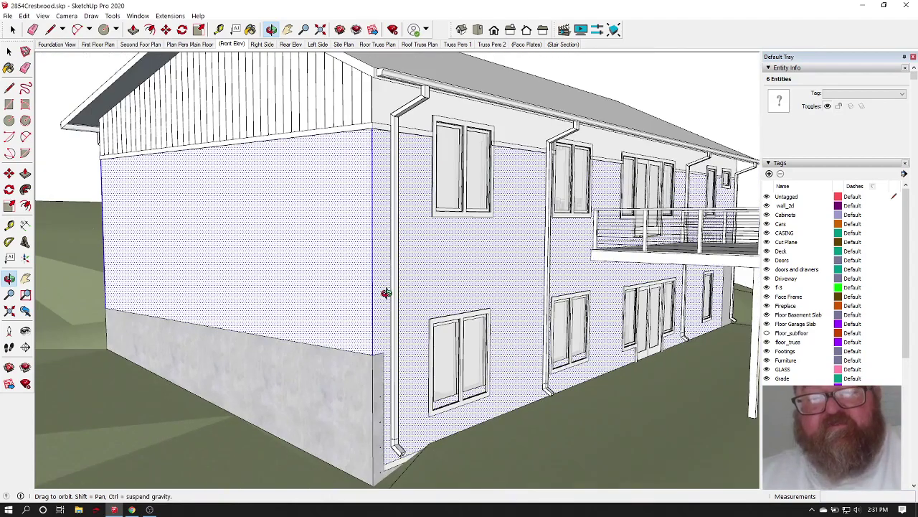
{"action": "left_click_drag", "start_coordinate": [383, 293], "coordinate": [546, 302]}
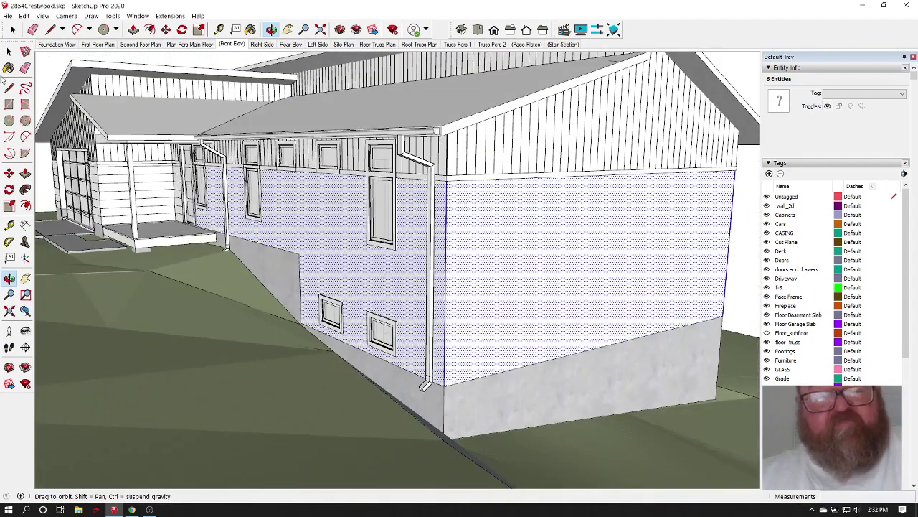
{"action": "left_click", "coordinate": [9, 48]}
{"action": "left_click", "coordinate": [549, 275]}
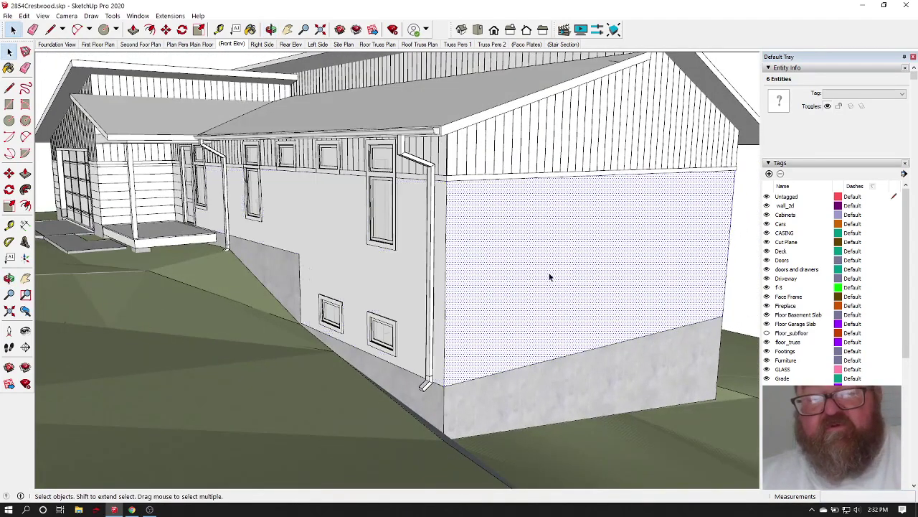
{"action": "left_click", "coordinate": [447, 259], "text": "shift"}
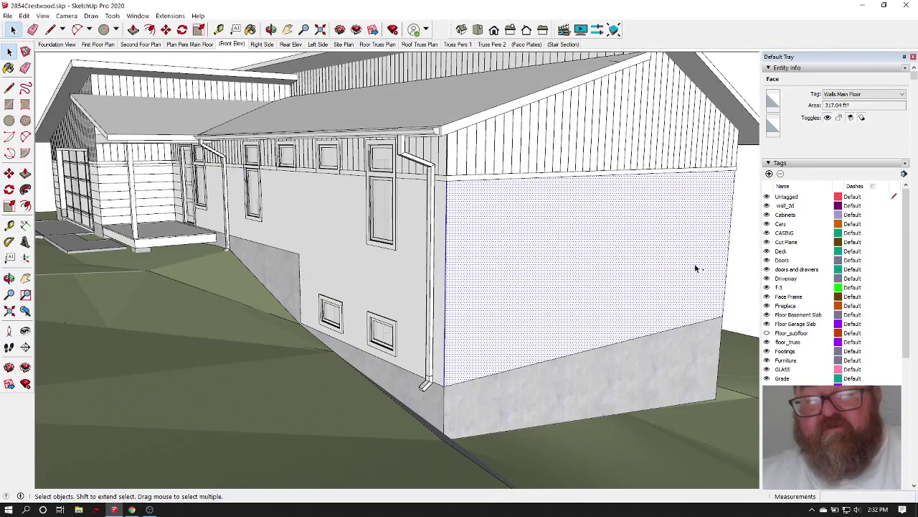
{"action": "left_click", "coordinate": [731, 228], "text": "shift"}
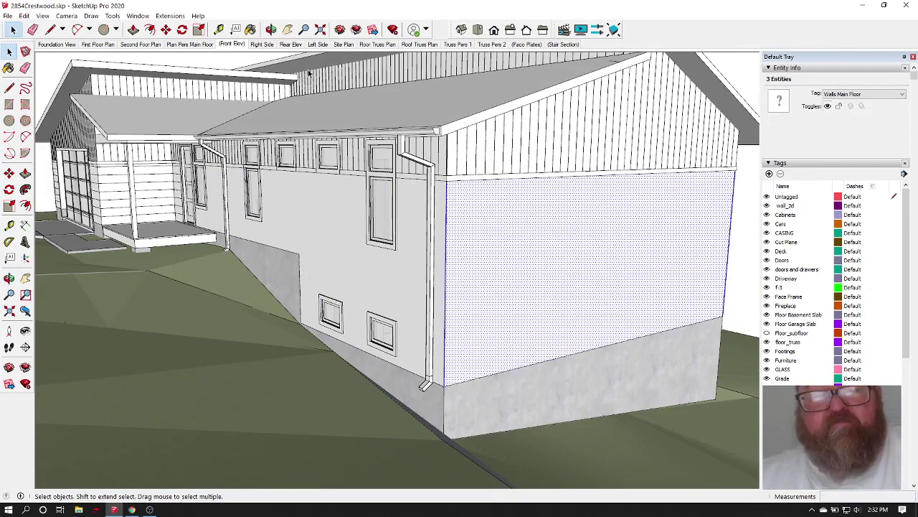
Orbit to the deck side and add the large rear wall face to the selection.
{"action": "left_click", "coordinate": [271, 29]}
{"action": "left_click_drag", "start_coordinate": [503, 244], "coordinate": [264, 245]}
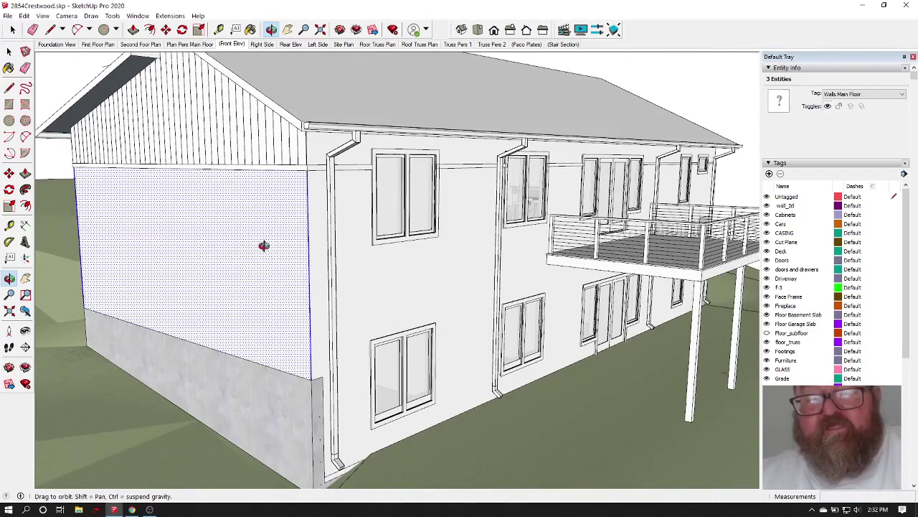
{"action": "key", "text": "space"}
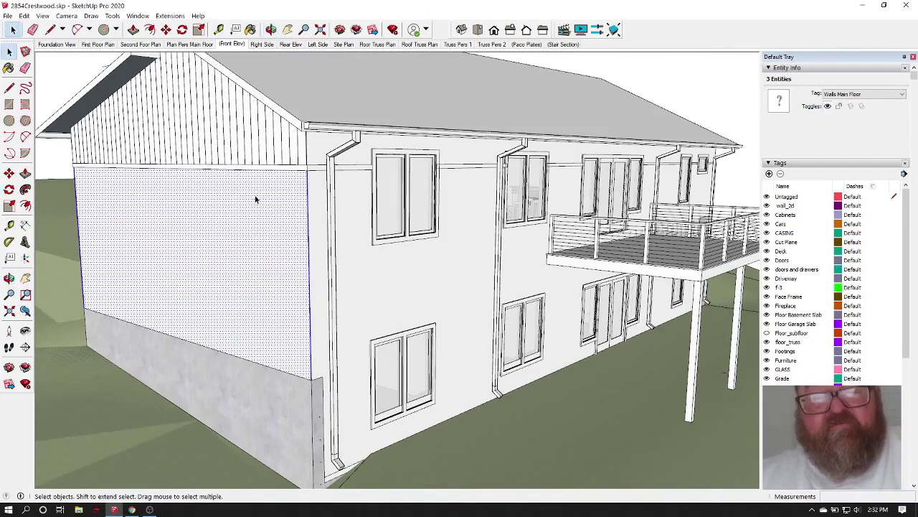
{"action": "left_click", "coordinate": [349, 269], "text": "shift"}
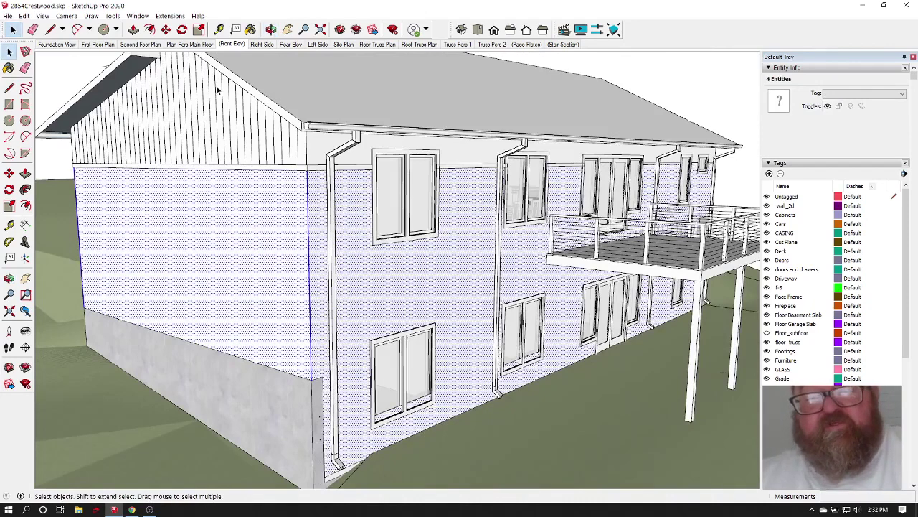
{"action": "left_click", "coordinate": [272, 30]}
{"action": "left_click_drag", "start_coordinate": [546, 248], "coordinate": [346, 267]}
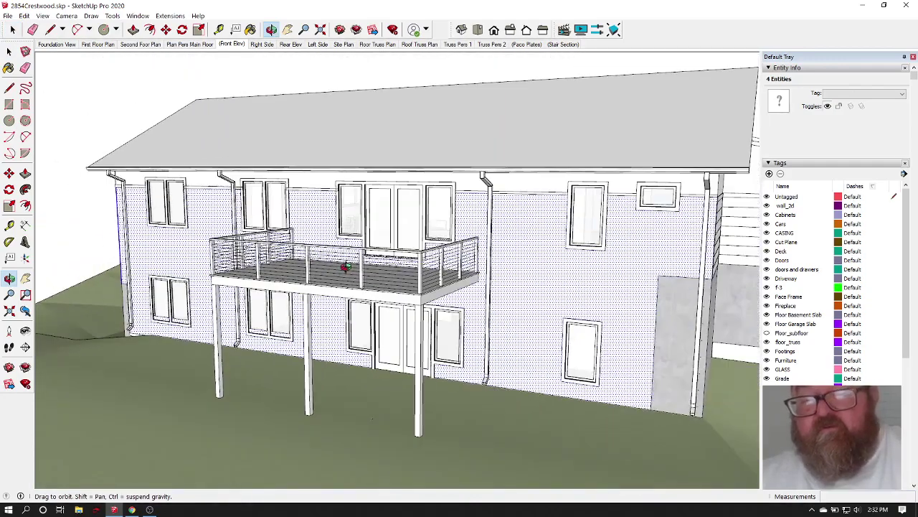
{"action": "scroll", "coordinate": [403, 262], "scroll_direction": "down", "scroll_amount": 3}
{"action": "left_click_drag", "start_coordinate": [402, 273], "coordinate": [246, 273]}
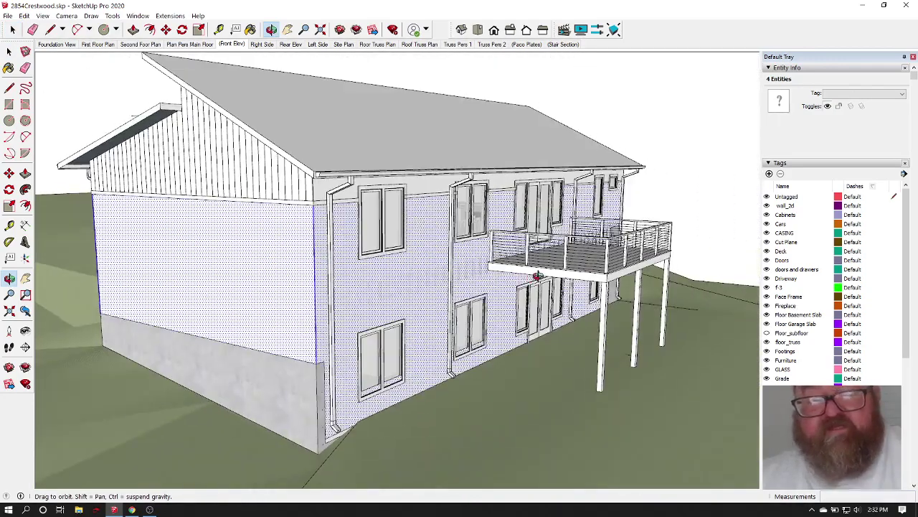
{"action": "scroll", "coordinate": [236, 287], "scroll_direction": "up", "scroll_amount": 5}
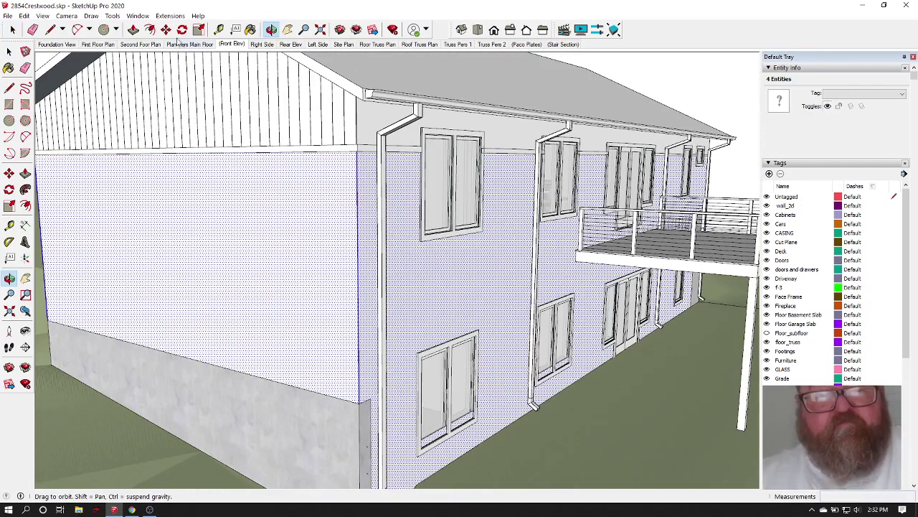
Run Instant Cladding's Wall Cladding to add lap siding to the side and rear walls.
{"action": "left_click", "coordinate": [170, 15]}
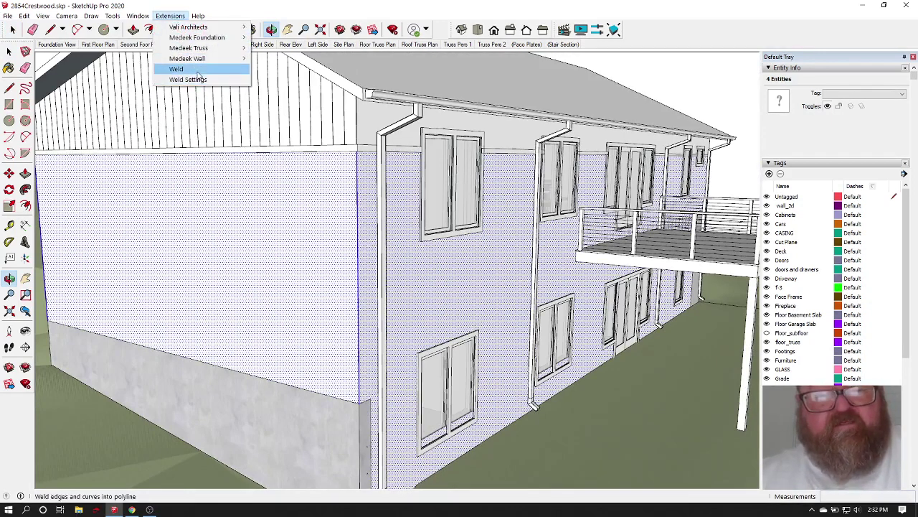
{"action": "mouse_move", "coordinate": [188, 27]}
{"action": "mouse_move", "coordinate": [312, 167]}
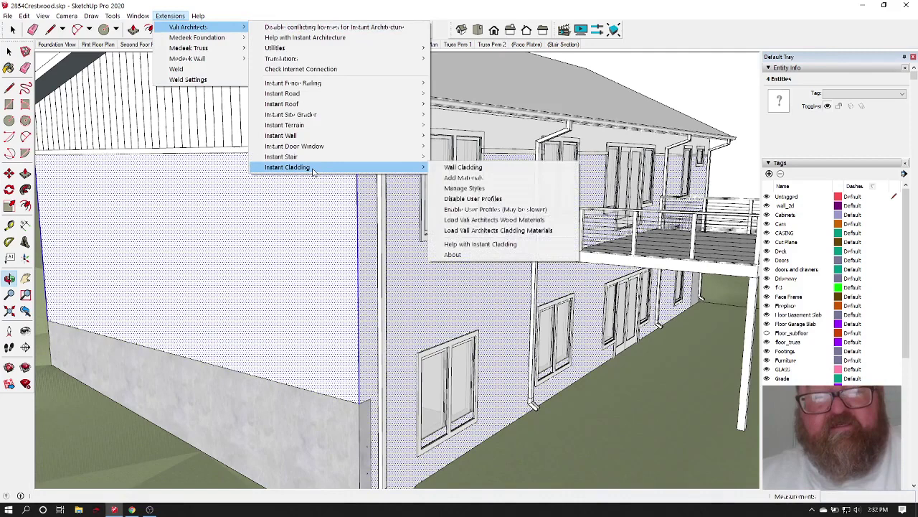
{"action": "left_click", "coordinate": [462, 170]}
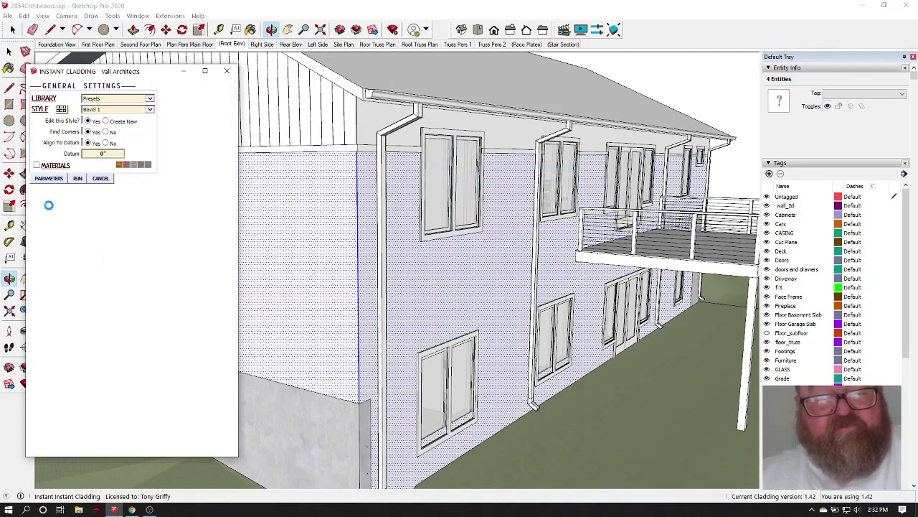
{"action": "left_click", "coordinate": [78, 178]}
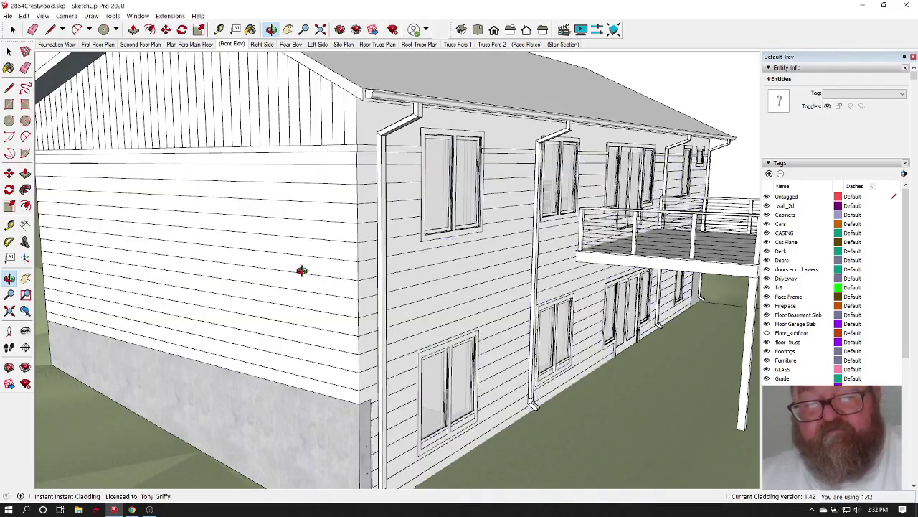
Orbit and zoom around the house corners to check how the siding meets.
{"action": "scroll", "coordinate": [365, 431], "scroll_direction": "up", "scroll_amount": 6}
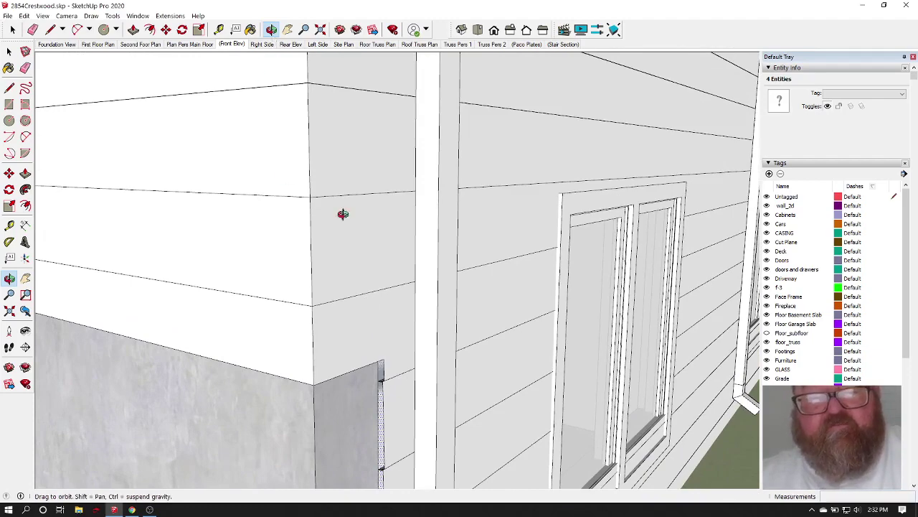
{"action": "middle_click_drag", "start_coordinate": [344, 211], "coordinate": [243, 269]}
{"action": "scroll", "coordinate": [243, 269], "scroll_direction": "down", "scroll_amount": 5}
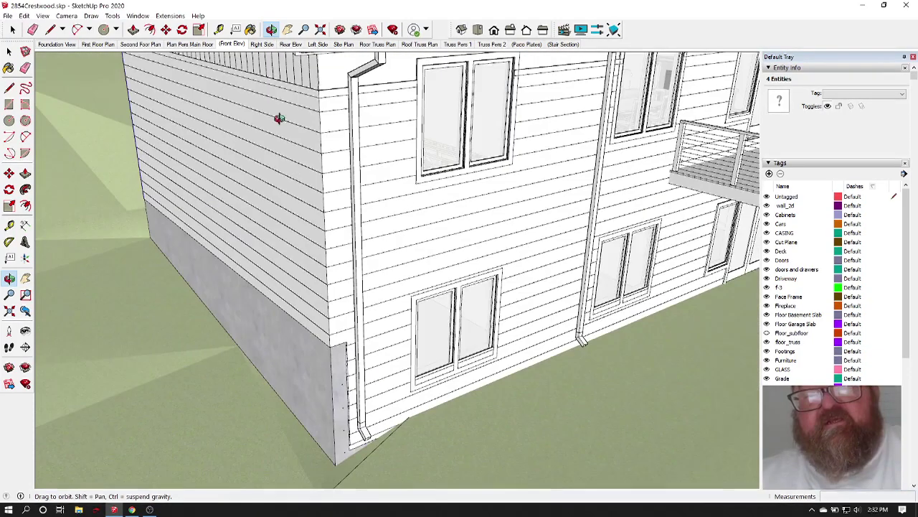
{"action": "scroll", "coordinate": [317, 326], "scroll_direction": "up", "scroll_amount": 8}
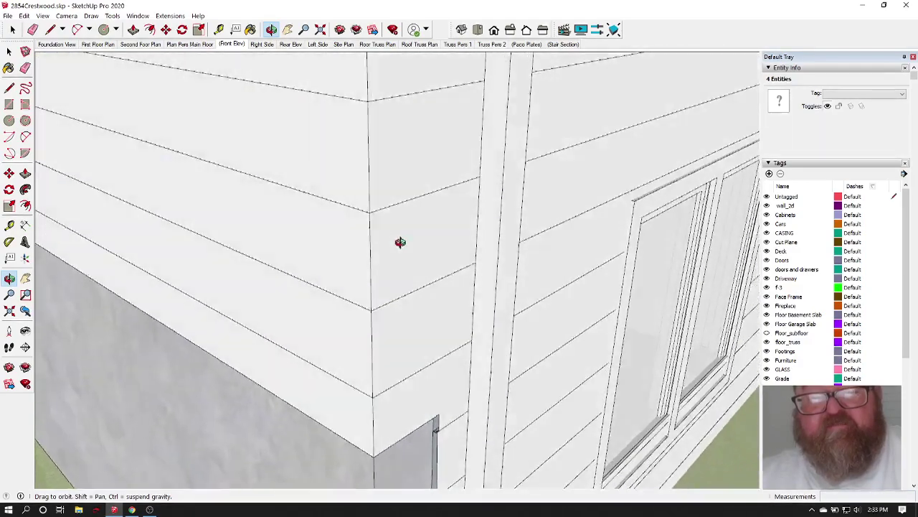
{"action": "middle_click_drag", "start_coordinate": [400, 242], "coordinate": [304, 401]}
{"action": "scroll", "coordinate": [304, 401], "scroll_direction": "down", "scroll_amount": 10}
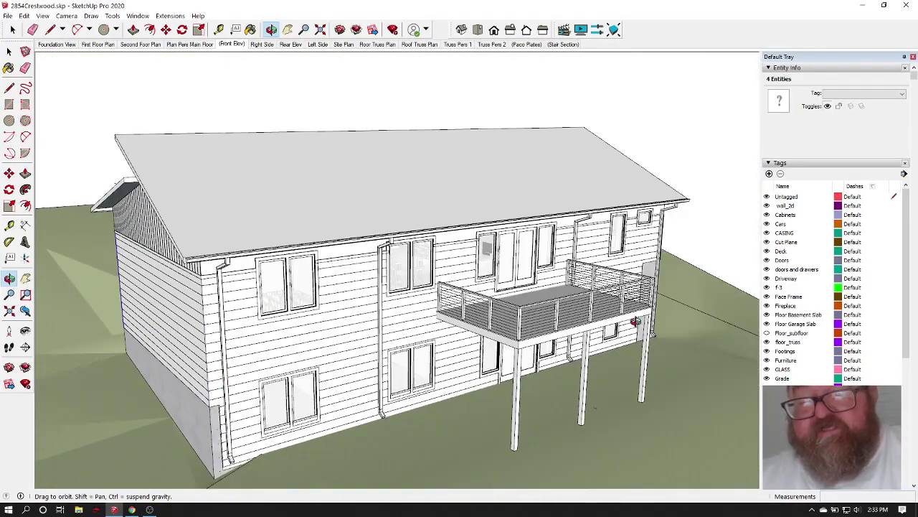
{"action": "middle_click_drag", "start_coordinate": [635, 321], "coordinate": [527, 193]}
{"action": "scroll", "coordinate": [408, 253], "scroll_direction": "up", "scroll_amount": 6}
{"action": "scroll", "coordinate": [412, 253], "scroll_direction": "up", "scroll_amount": 3}
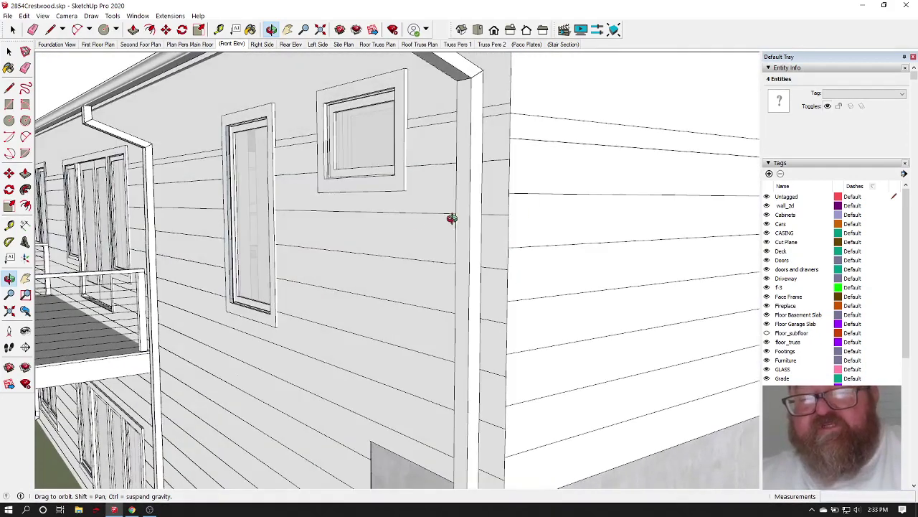
{"action": "scroll", "coordinate": [244, 276], "scroll_direction": "down", "scroll_amount": 2}
{"action": "middle_click_drag", "start_coordinate": [465, 296], "coordinate": [476, 283]}
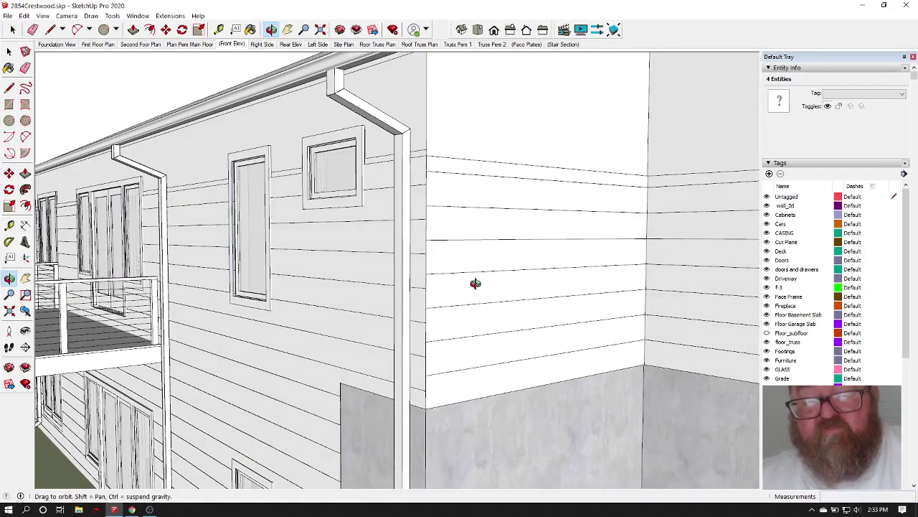
Delete the corner wall's siding group, then undo the deletion.
{"action": "left_click", "coordinate": [10, 30]}
{"action": "scroll", "coordinate": [426, 205], "scroll_direction": "up", "scroll_amount": 4}
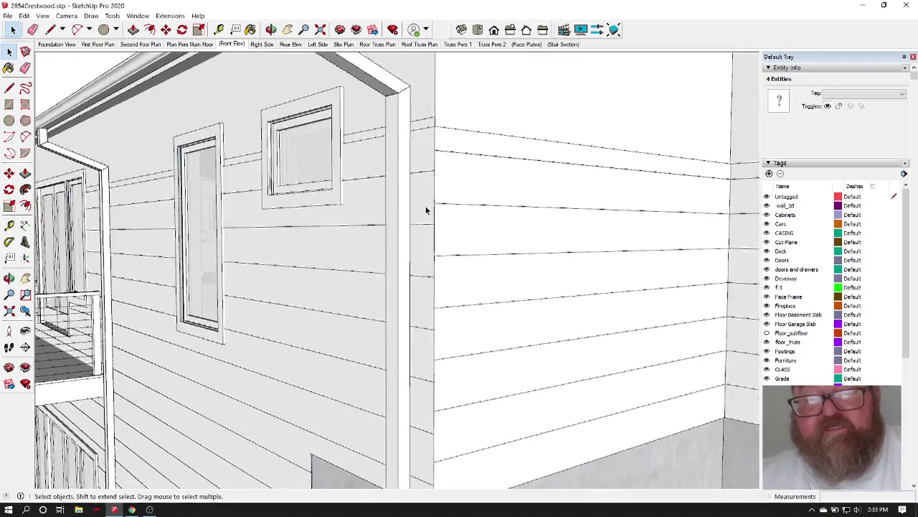
{"action": "left_click", "coordinate": [449, 140]}
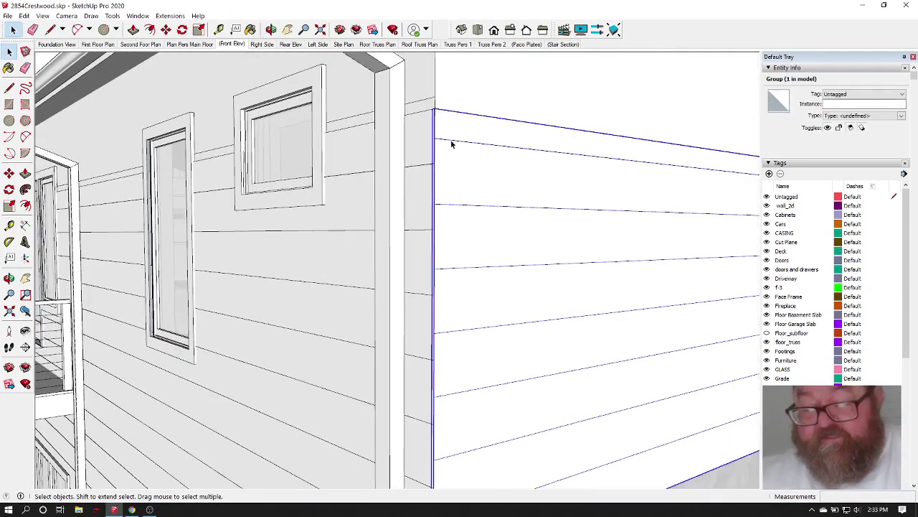
{"action": "key", "text": "Delete"}
{"action": "scroll", "coordinate": [452, 142], "scroll_direction": "down", "scroll_amount": 3}
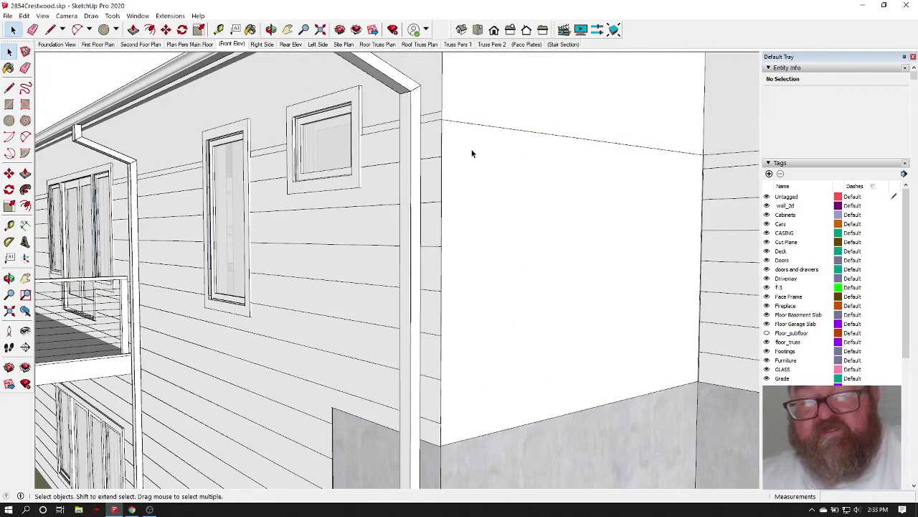
{"action": "key", "text": "ctrl+z"}
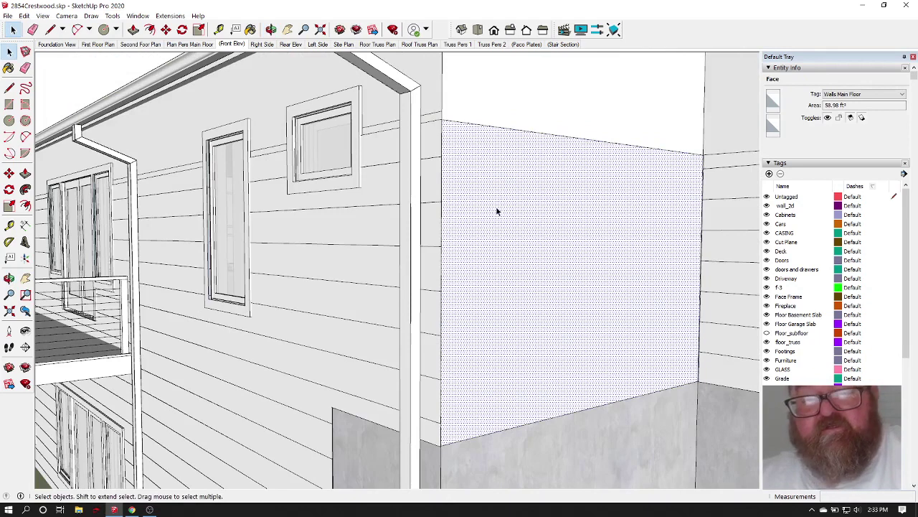
Cancel Weld Settings and run Wall Cladding with the Bevel 1 preset on the wall face.
{"action": "left_click", "coordinate": [170, 16]}
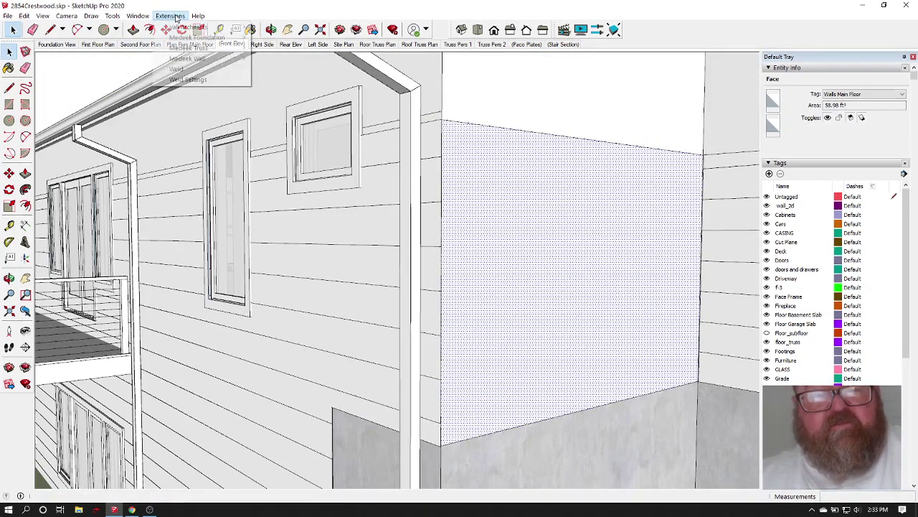
{"action": "left_click", "coordinate": [191, 81]}
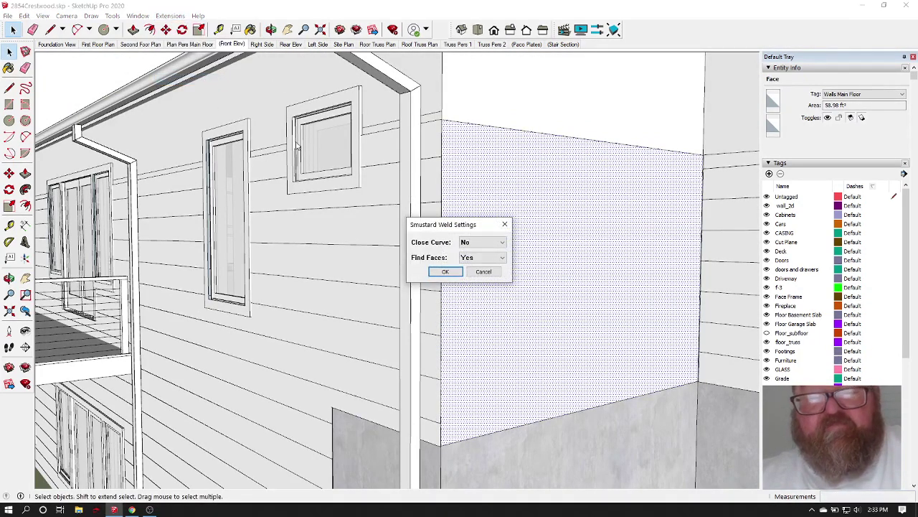
{"action": "left_click", "coordinate": [481, 272]}
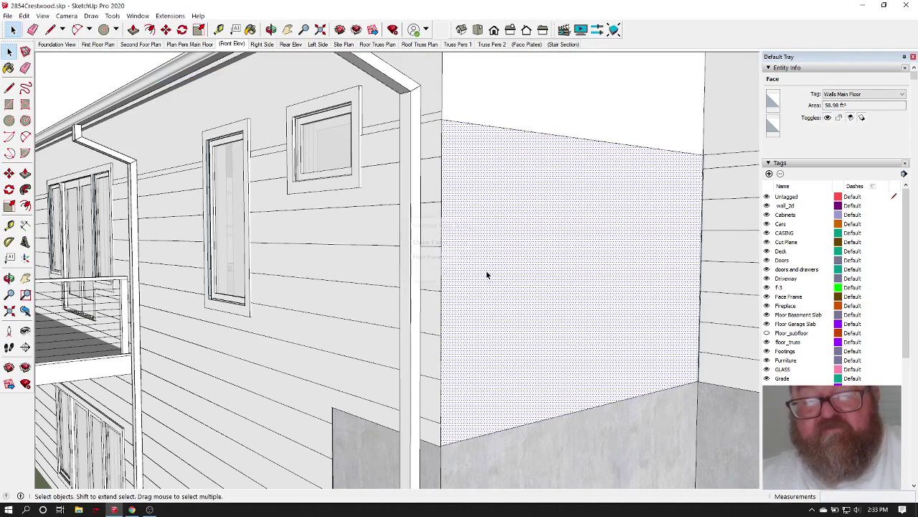
{"action": "left_click", "coordinate": [172, 15]}
{"action": "mouse_move", "coordinate": [181, 30]}
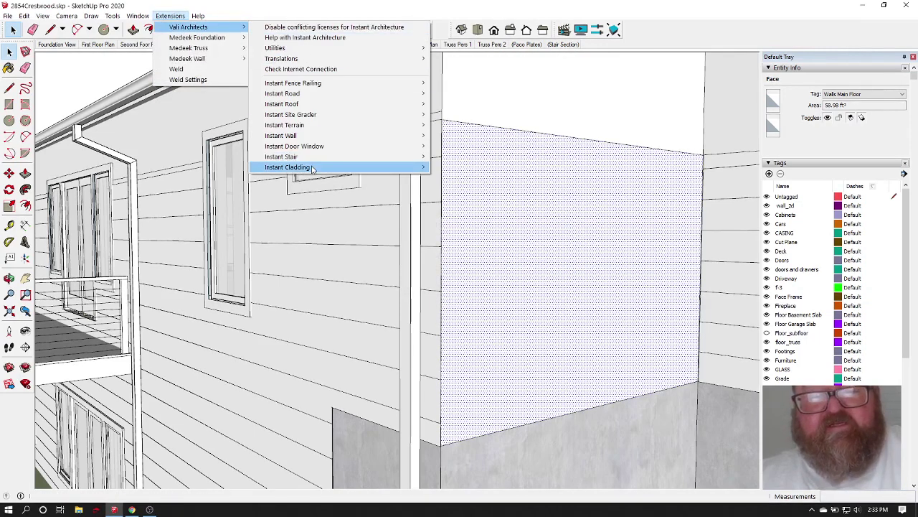
{"action": "mouse_move", "coordinate": [419, 167]}
{"action": "left_click", "coordinate": [459, 167]}
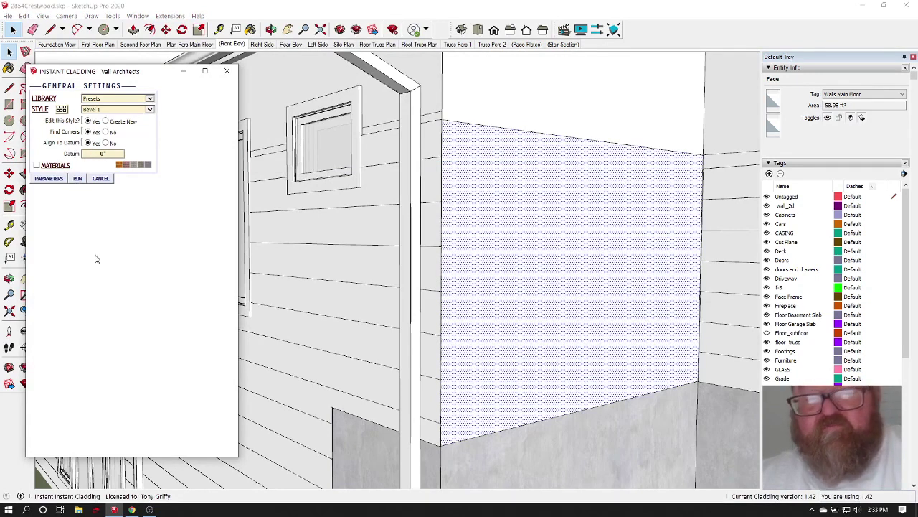
{"action": "left_click", "coordinate": [78, 179]}
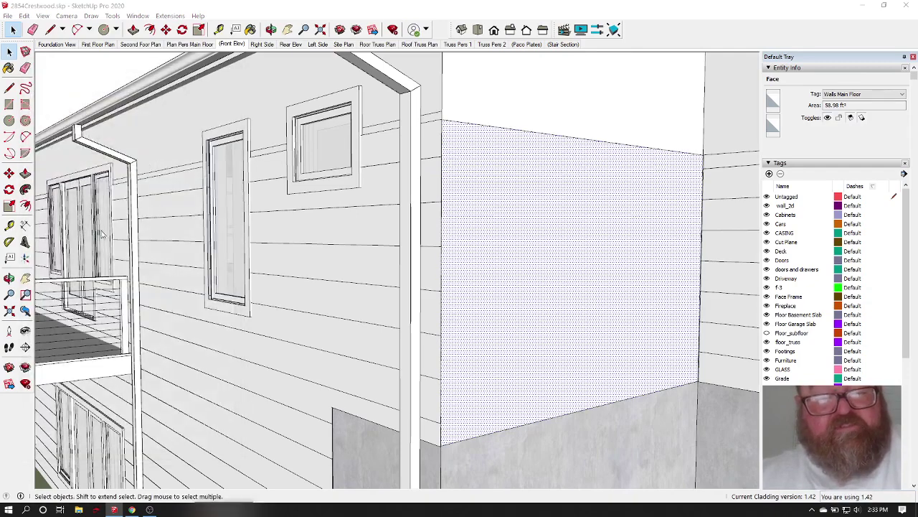
Browse the Instant Cladding extension menu and dismiss it without choosing a command.
{"action": "scroll", "coordinate": [424, 311], "scroll_direction": "up", "scroll_amount": 3}
{"action": "scroll", "coordinate": [461, 320], "scroll_direction": "up", "scroll_amount": 2}
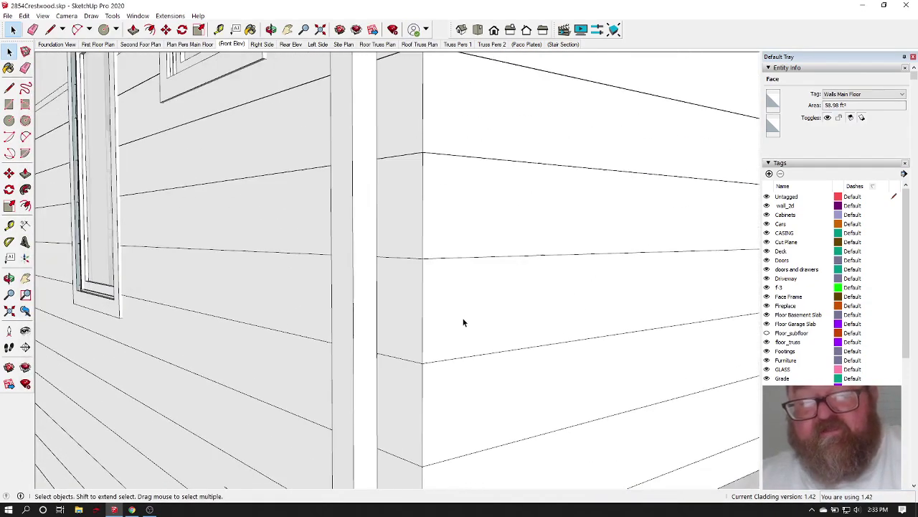
{"action": "scroll", "coordinate": [402, 198], "scroll_direction": "down", "scroll_amount": 5}
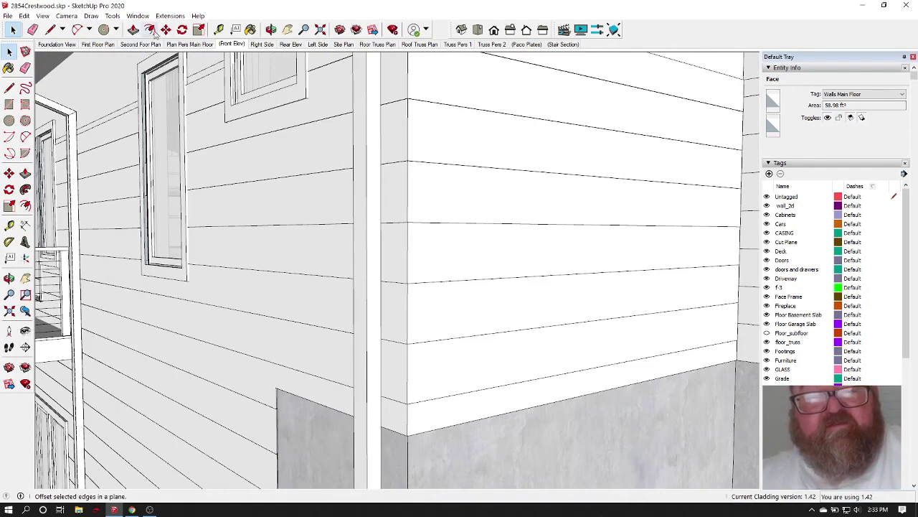
{"action": "left_click", "coordinate": [171, 15]}
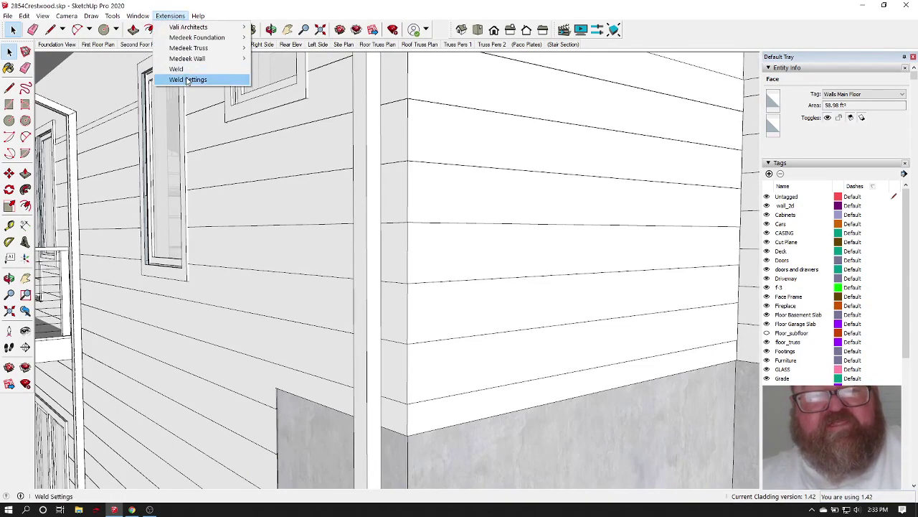
{"action": "mouse_move", "coordinate": [206, 50]}
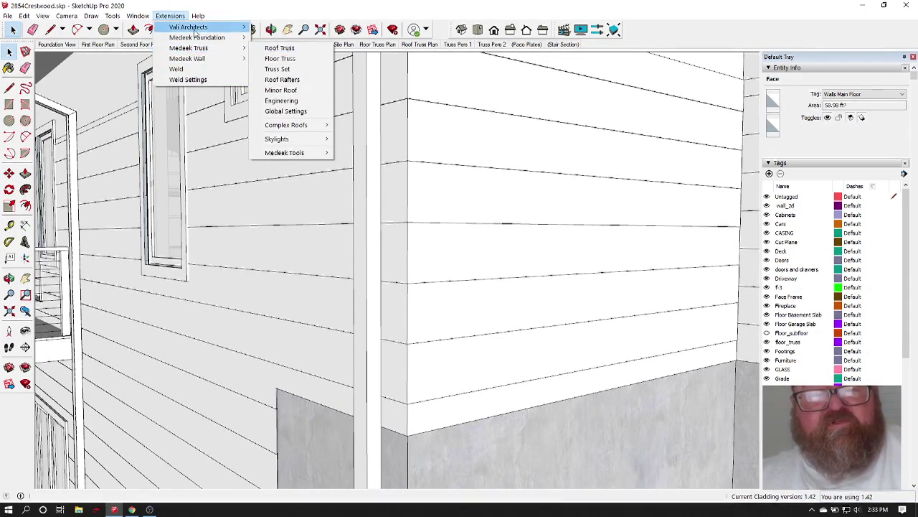
{"action": "mouse_move", "coordinate": [237, 27]}
{"action": "mouse_move", "coordinate": [323, 167]}
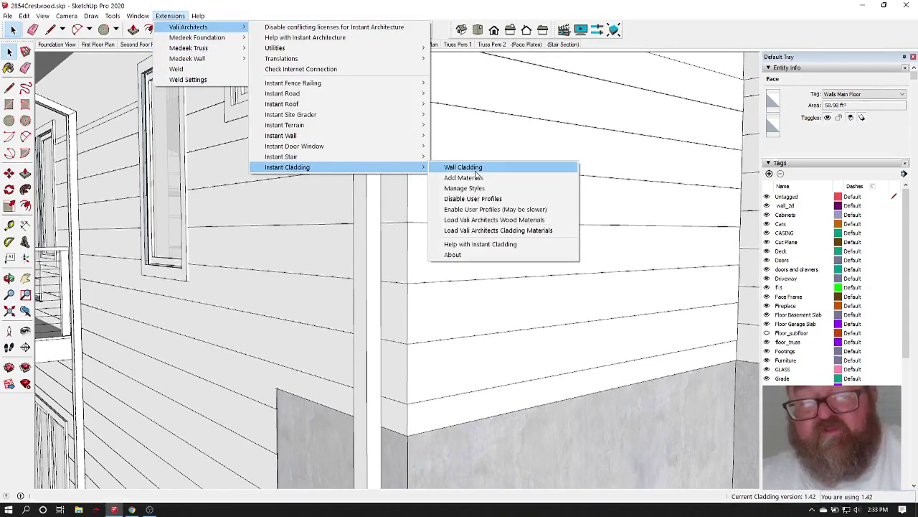
{"action": "left_click", "coordinate": [213, 131]}
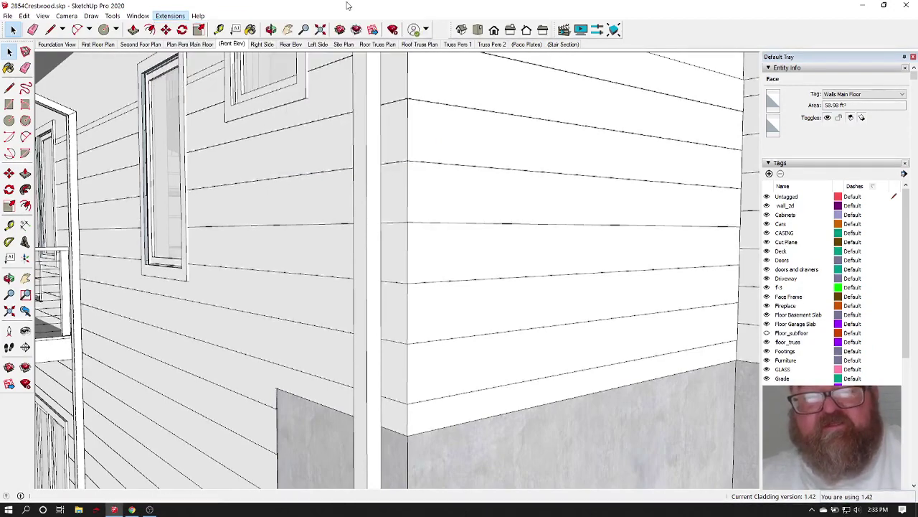
Delete the two siding groups on the walls at the inside corner.
{"action": "scroll", "coordinate": [213, 131], "scroll_direction": "up", "scroll_amount": 3}
{"action": "scroll", "coordinate": [215, 140], "scroll_direction": "down", "scroll_amount": 3}
{"action": "scroll", "coordinate": [277, 198], "scroll_direction": "up", "scroll_amount": 1}
{"action": "scroll", "coordinate": [453, 147], "scroll_direction": "up", "scroll_amount": 4}
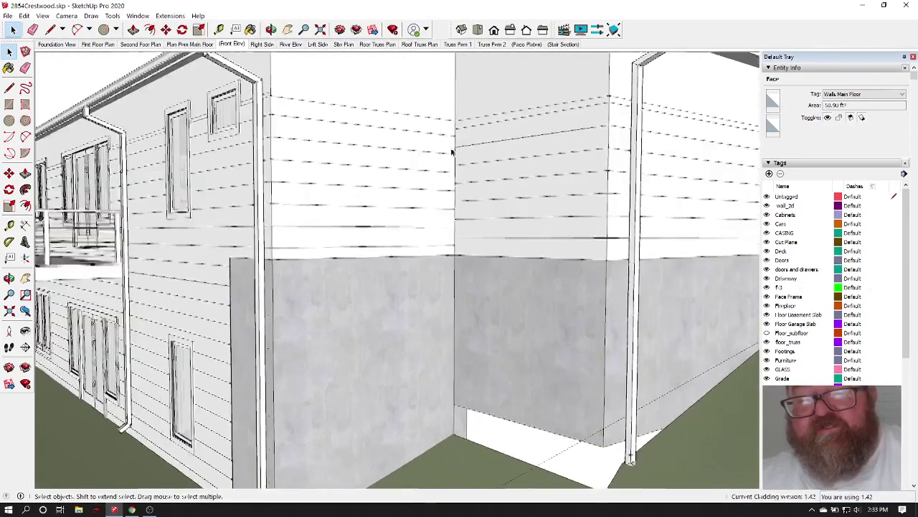
{"action": "scroll", "coordinate": [472, 168], "scroll_direction": "up", "scroll_amount": 1}
{"action": "scroll", "coordinate": [273, 237], "scroll_direction": "down", "scroll_amount": 2}
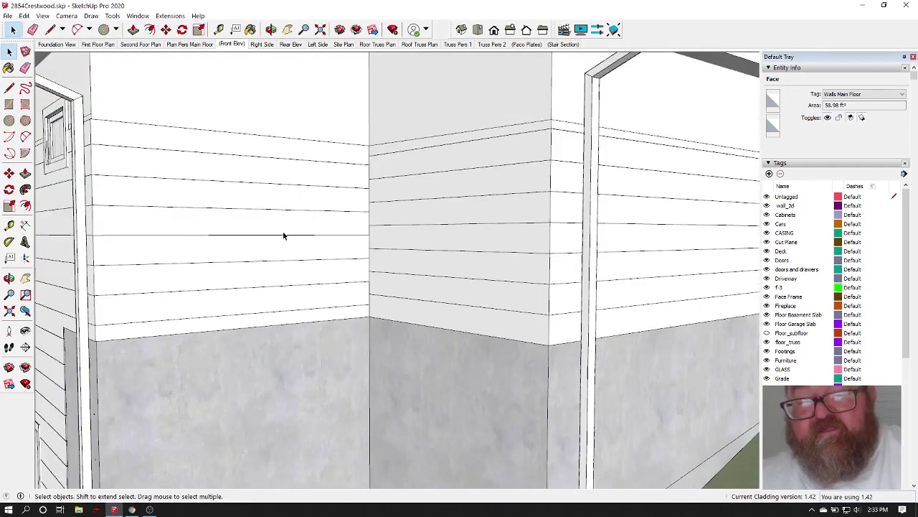
{"action": "scroll", "coordinate": [570, 220], "scroll_direction": "up", "scroll_amount": 3}
{"action": "left_click", "coordinate": [535, 167]}
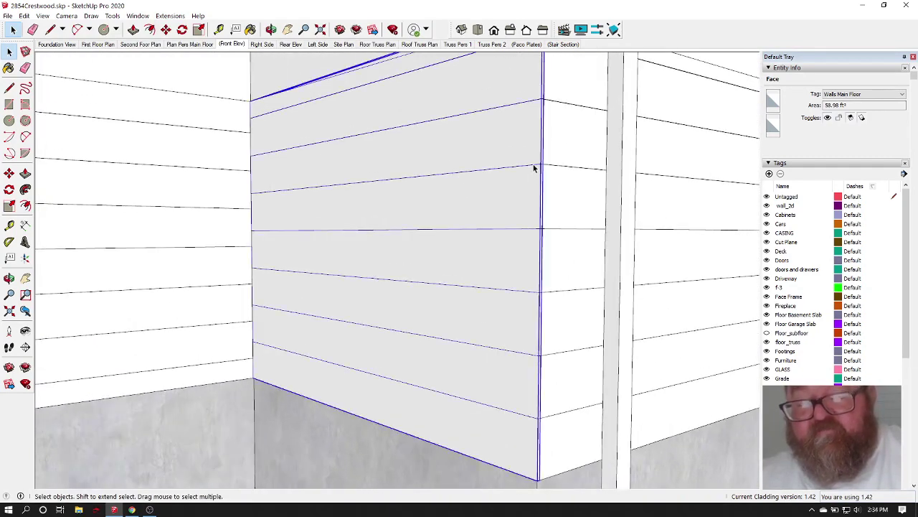
{"action": "key", "text": "Delete"}
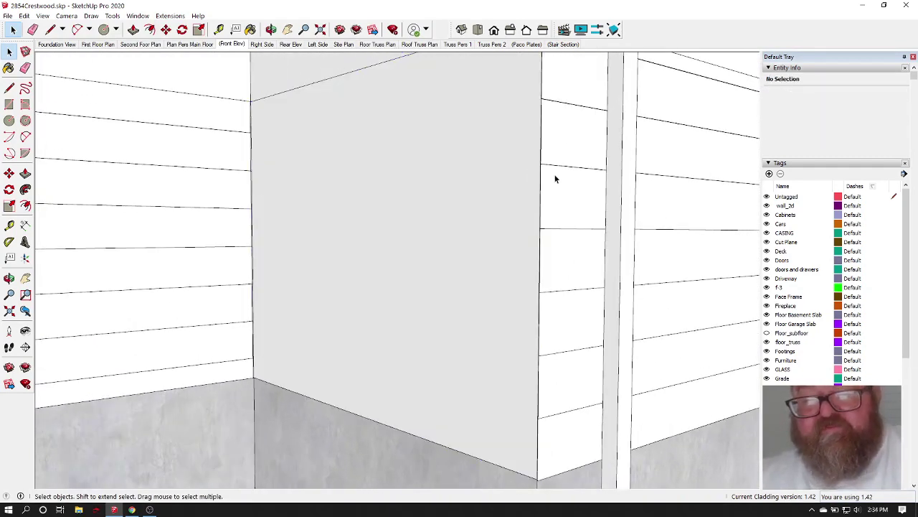
{"action": "left_click", "coordinate": [557, 168]}
{"action": "key", "text": "Delete"}
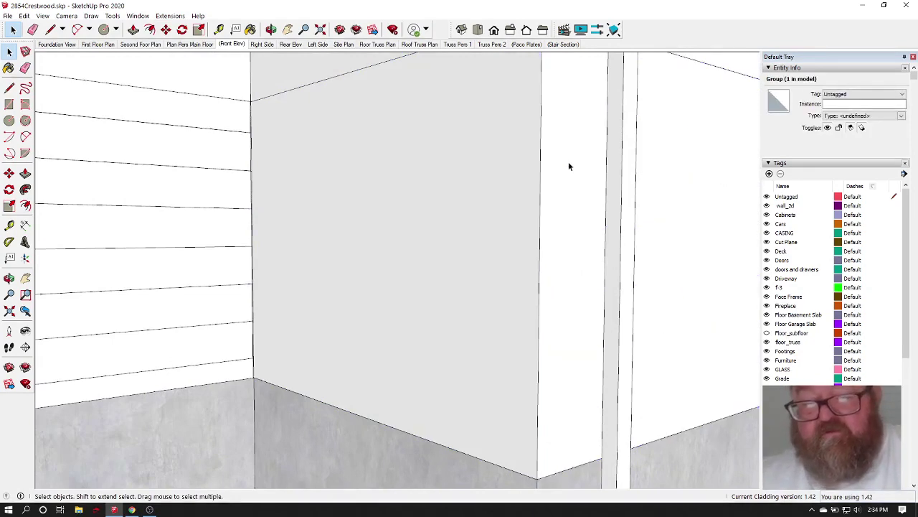
Shift-select both bare Walls Main Floor faces, totalling 299.07 ft².
{"action": "scroll", "coordinate": [568, 162], "scroll_direction": "down", "scroll_amount": 3}
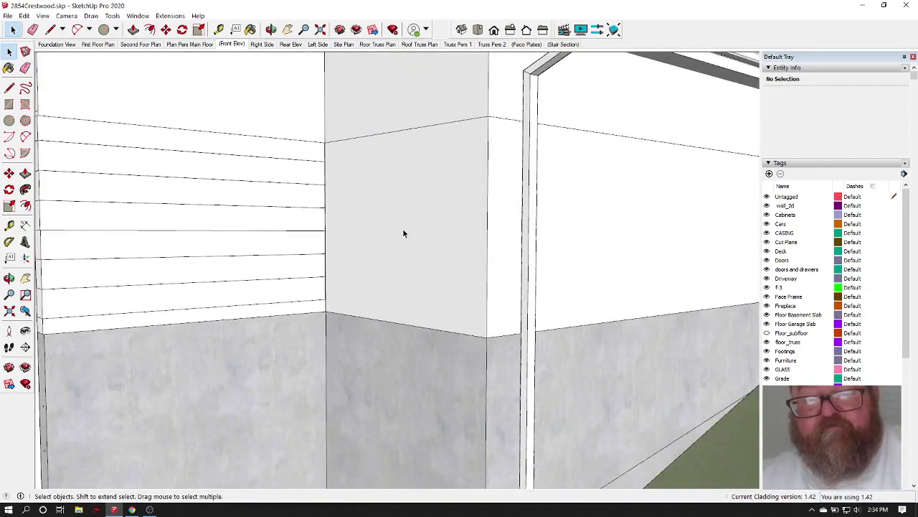
{"action": "scroll", "coordinate": [418, 221], "scroll_direction": "down", "scroll_amount": 3}
{"action": "scroll", "coordinate": [194, 189], "scroll_direction": "up", "scroll_amount": 6}
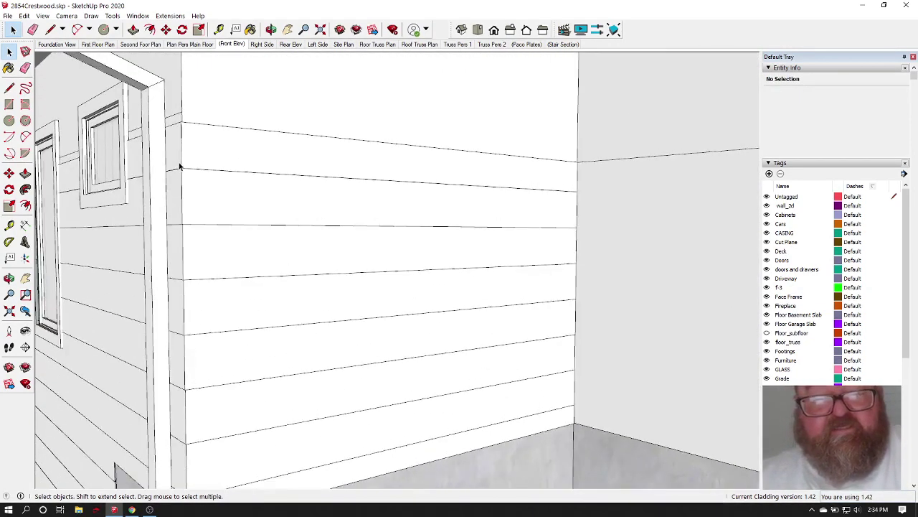
{"action": "scroll", "coordinate": [162, 186], "scroll_direction": "down", "scroll_amount": 3}
{"action": "scroll", "coordinate": [660, 307], "scroll_direction": "up", "scroll_amount": 3}
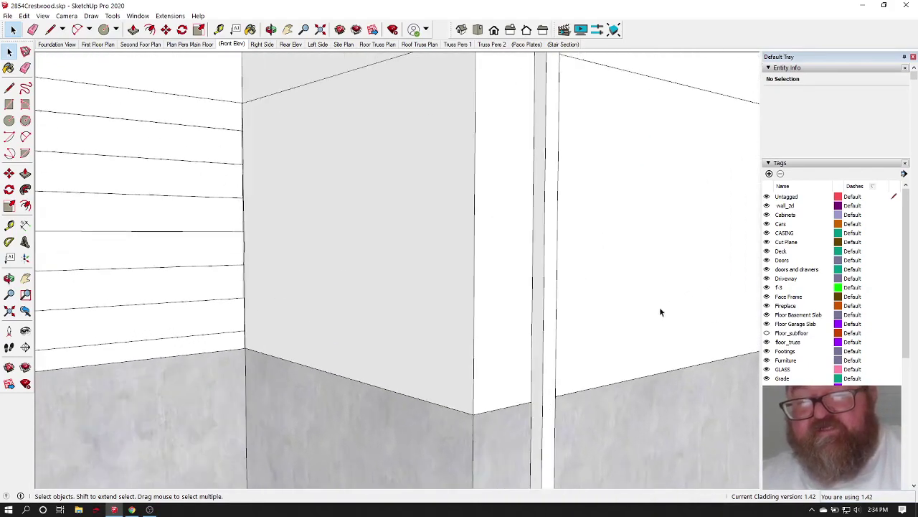
{"action": "scroll", "coordinate": [396, 238], "scroll_direction": "up", "scroll_amount": 3}
{"action": "left_click", "coordinate": [395, 238]}
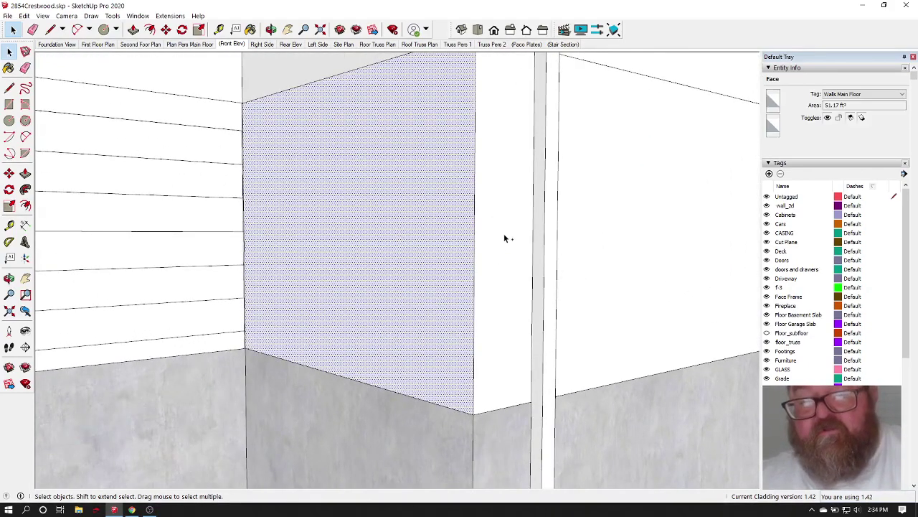
{"action": "left_click", "coordinate": [503, 233], "text": "shift"}
{"action": "scroll", "coordinate": [352, 313], "scroll_direction": "down", "scroll_amount": 3}
{"action": "scroll", "coordinate": [289, 308], "scroll_direction": "down", "scroll_amount": 2}
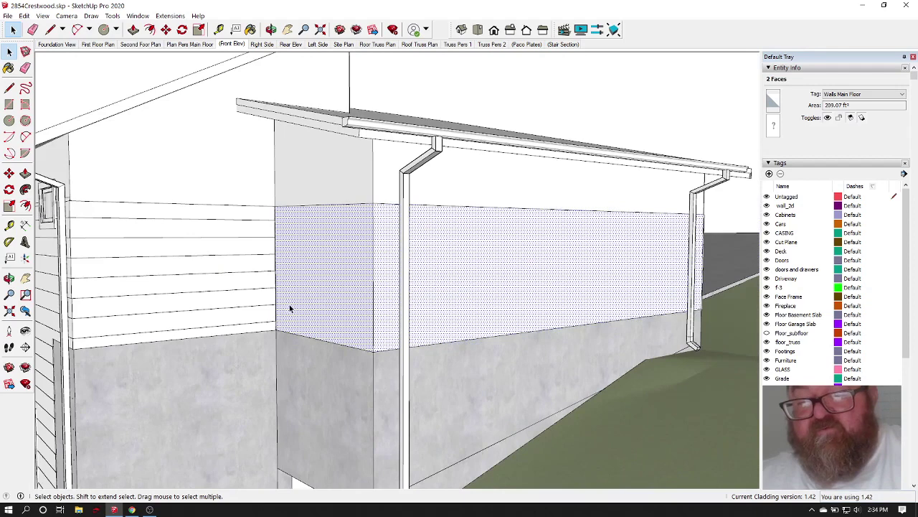
{"action": "scroll", "coordinate": [277, 256], "scroll_direction": "up", "scroll_amount": 5}
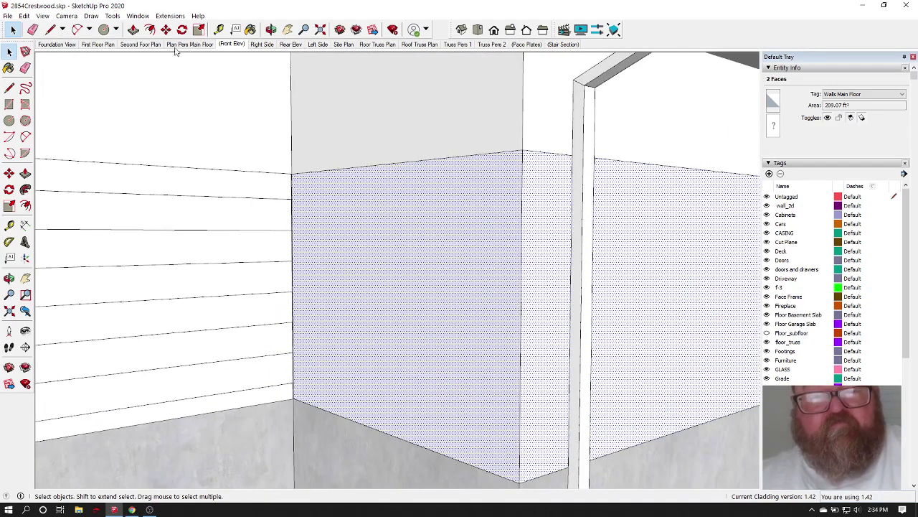
Rerun Wall Cladding on both selected inside-corner faces to get continuous lap siding.
{"action": "left_click", "coordinate": [170, 15]}
{"action": "mouse_move", "coordinate": [190, 26]}
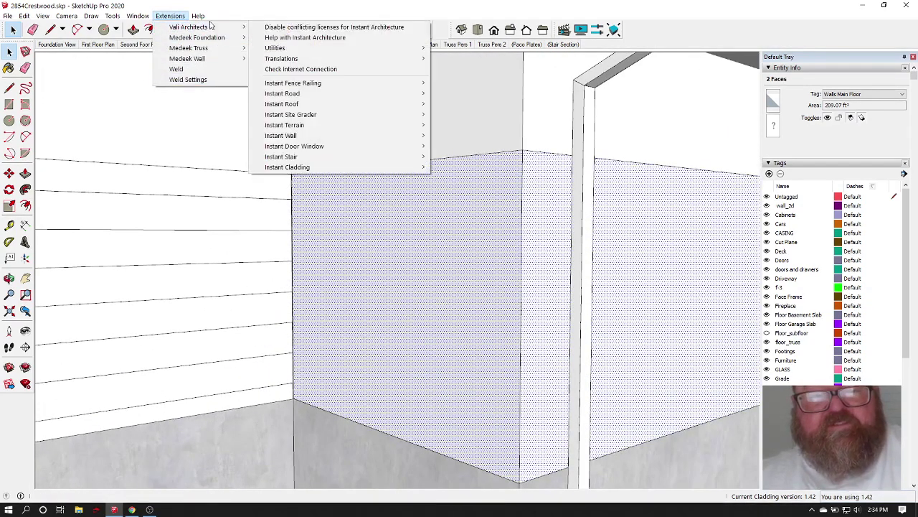
{"action": "mouse_move", "coordinate": [345, 166]}
{"action": "left_click", "coordinate": [459, 169]}
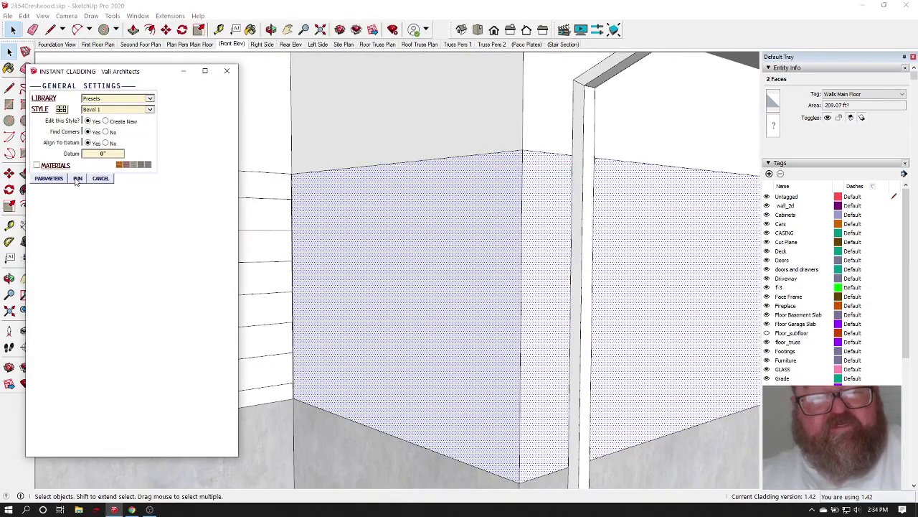
{"action": "left_click", "coordinate": [77, 178]}
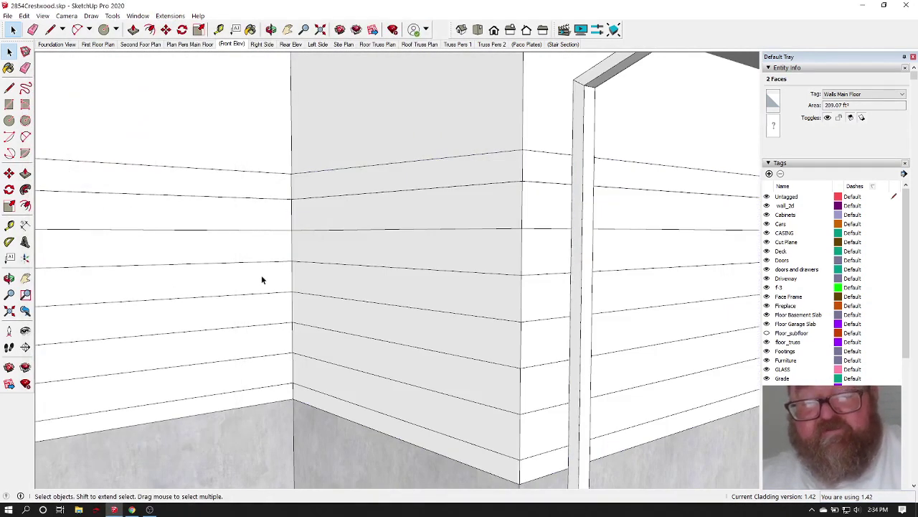
{"action": "scroll", "coordinate": [261, 279], "scroll_direction": "down", "scroll_amount": 5}
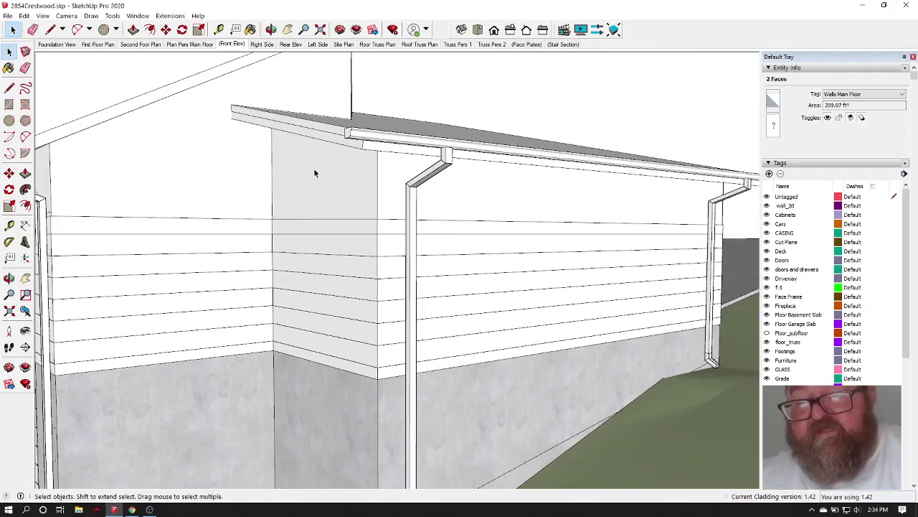
{"action": "left_click", "coordinate": [270, 29]}
{"action": "left_click_drag", "start_coordinate": [603, 284], "coordinate": [193, 300]}
{"action": "scroll", "coordinate": [318, 256], "scroll_direction": "up", "scroll_amount": 5}
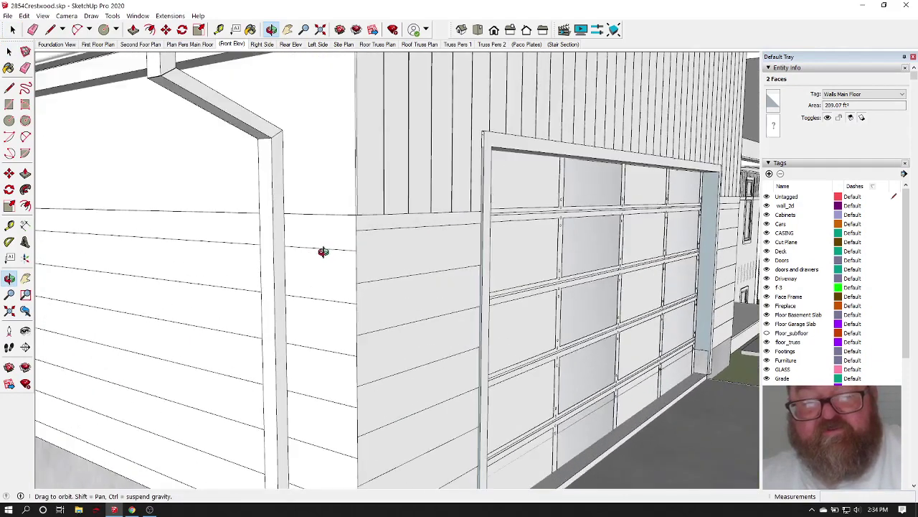
{"action": "left_click_drag", "start_coordinate": [324, 251], "coordinate": [356, 185]}
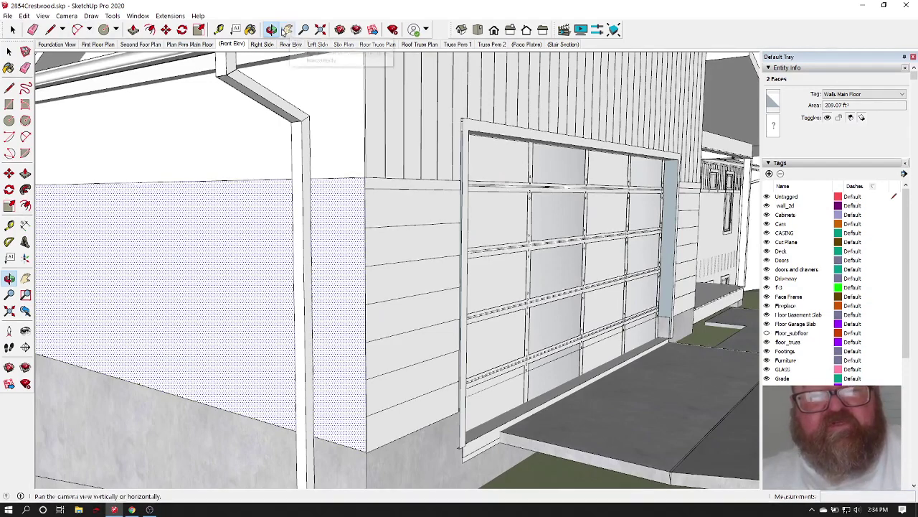
{"action": "left_click_drag", "start_coordinate": [318, 119], "coordinate": [436, 210]}
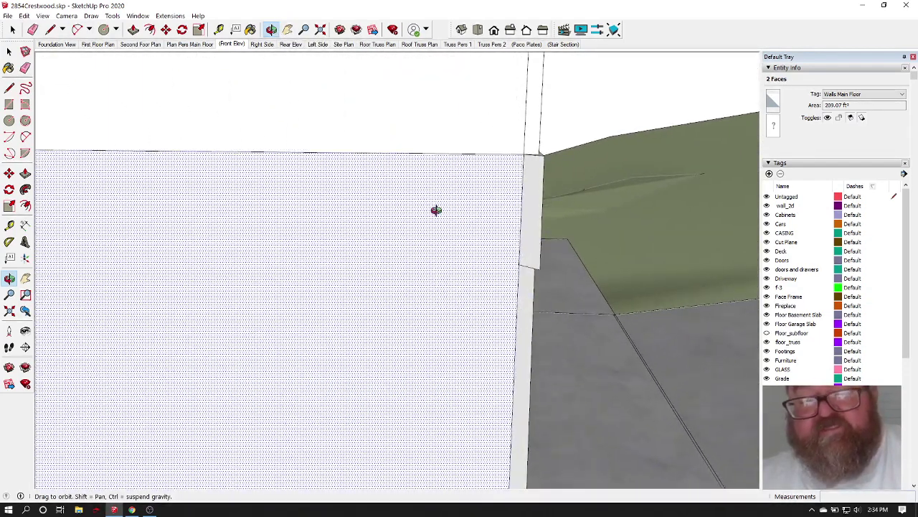
{"action": "left_click", "coordinate": [50, 30]}
{"action": "left_click", "coordinate": [519, 263]}
{"action": "scroll", "coordinate": [660, 277], "scroll_direction": "down", "scroll_amount": 6}
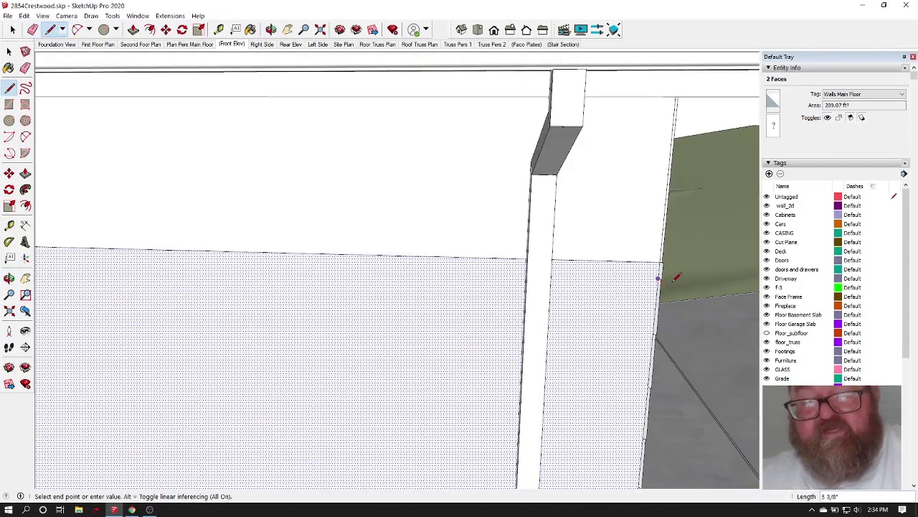
{"action": "scroll", "coordinate": [330, 280], "scroll_direction": "up", "scroll_amount": 5}
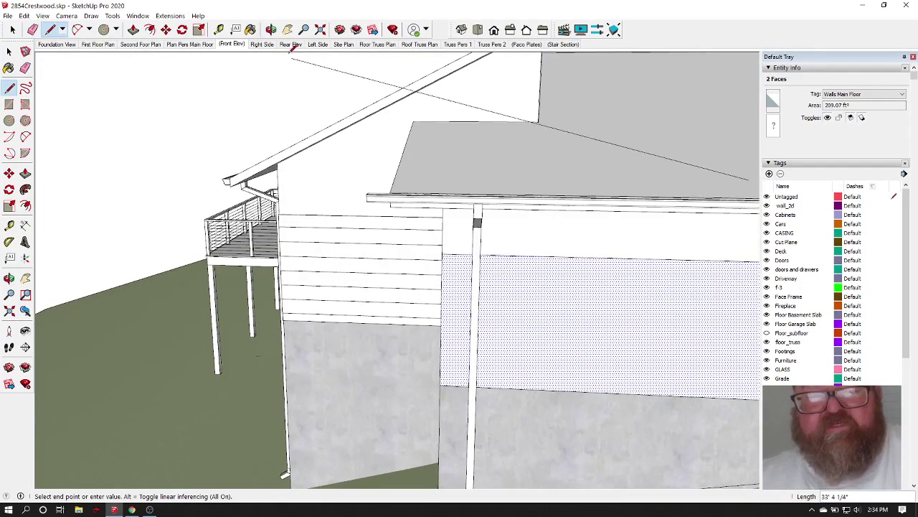
{"action": "left_click", "coordinate": [271, 30]}
{"action": "left_click_drag", "start_coordinate": [545, 272], "coordinate": [646, 215]}
{"action": "scroll", "coordinate": [666, 208], "scroll_direction": "up", "scroll_amount": 5}
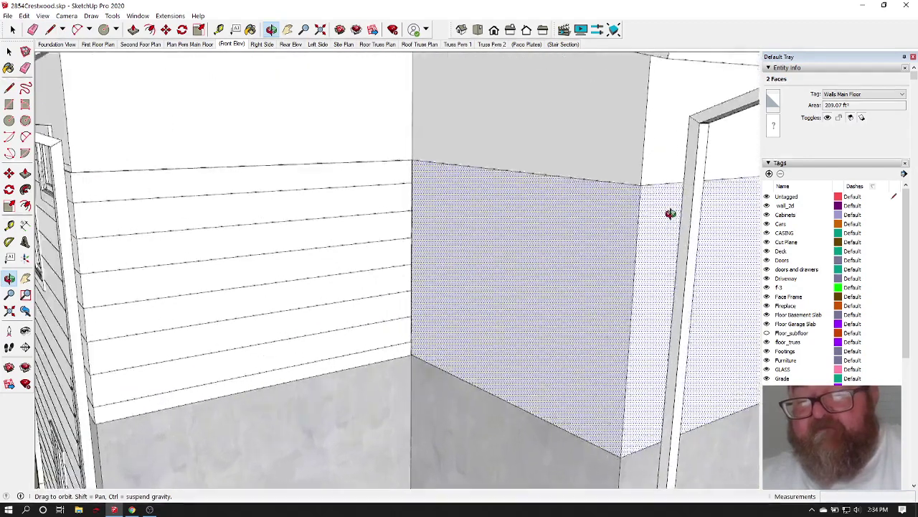
{"action": "right_click", "coordinate": [650, 193]}
{"action": "left_click", "coordinate": [656, 204]}
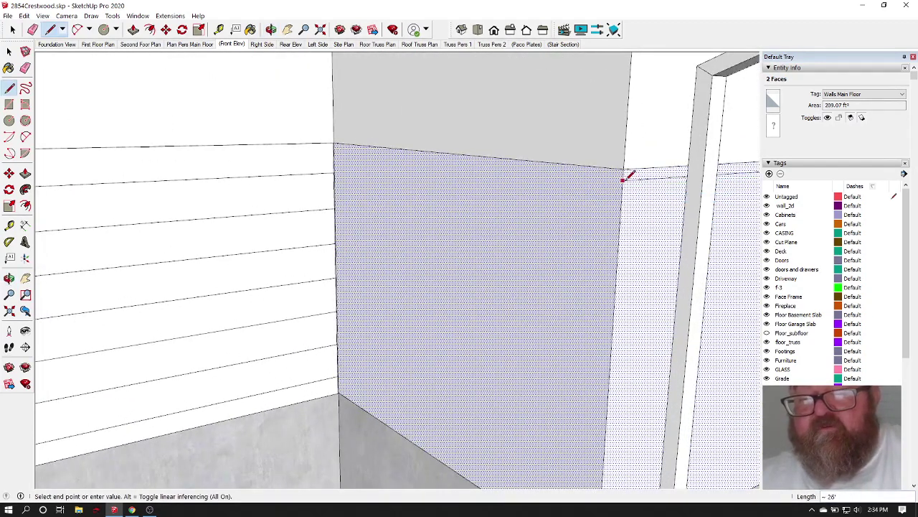
{"action": "key", "text": "o"}
{"action": "scroll", "coordinate": [534, 276], "scroll_direction": "down", "scroll_amount": 10}
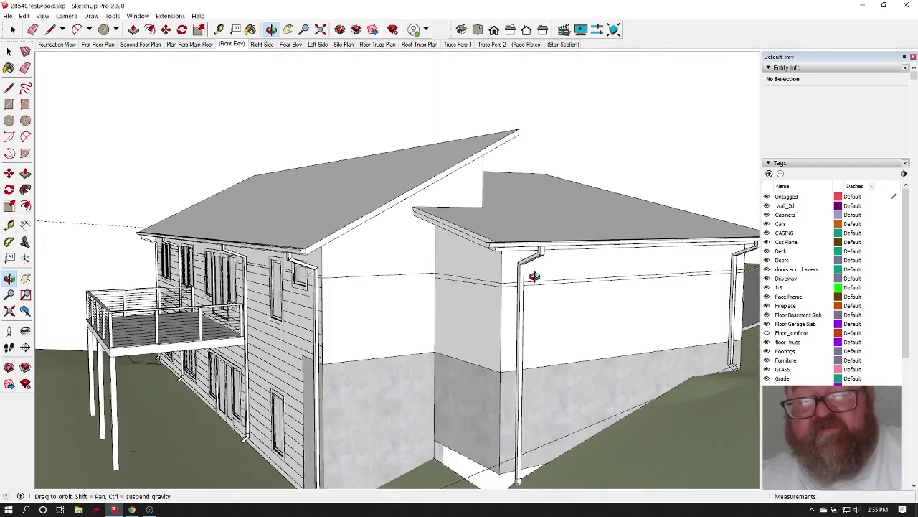
{"action": "left_click_drag", "start_coordinate": [583, 286], "coordinate": [340, 287]}
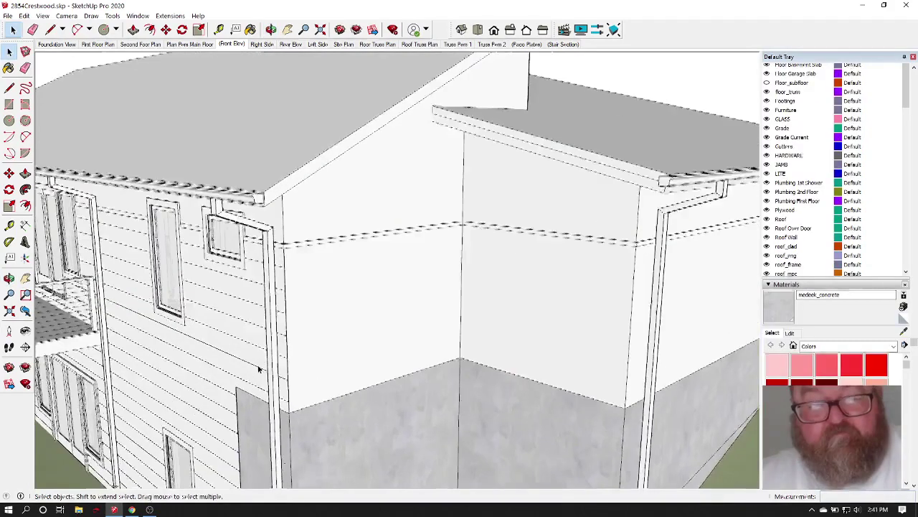
{"action": "scroll", "coordinate": [302, 334], "scroll_direction": "up", "scroll_amount": 2}
{"action": "scroll", "coordinate": [264, 309], "scroll_direction": "down", "scroll_amount": 2}
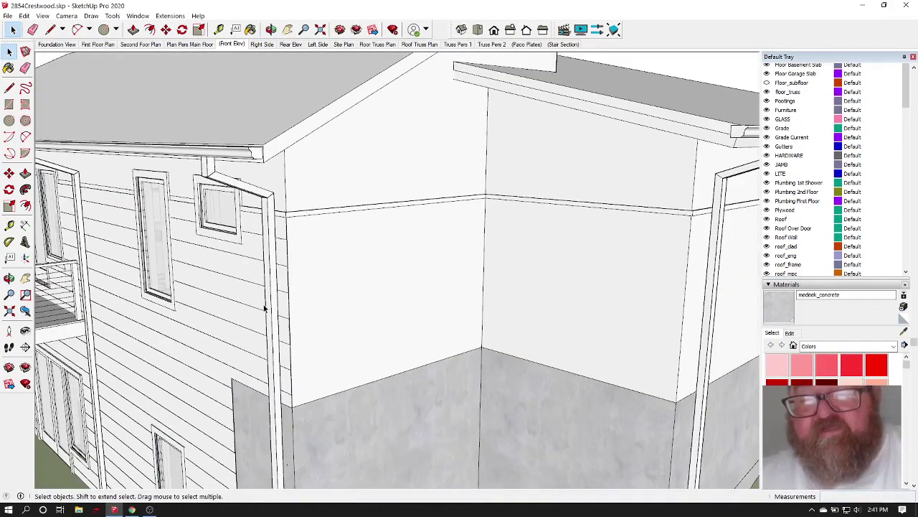
{"action": "left_click", "coordinate": [270, 30]}
{"action": "left_click_drag", "start_coordinate": [383, 77], "coordinate": [640, 265]}
{"action": "scroll", "coordinate": [640, 265], "scroll_direction": "up", "scroll_amount": 4}
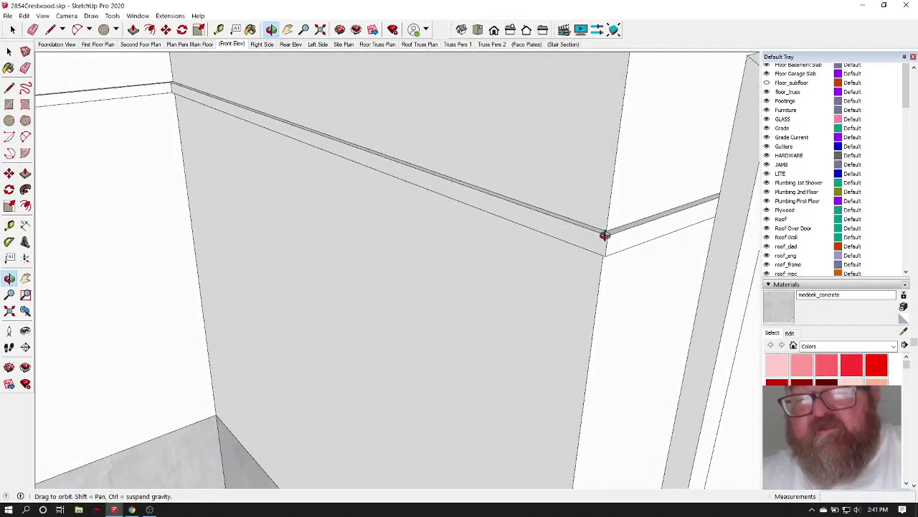
{"action": "left_click_drag", "start_coordinate": [605, 236], "coordinate": [494, 261]}
{"action": "left_click_drag", "start_coordinate": [265, 272], "coordinate": [306, 270]}
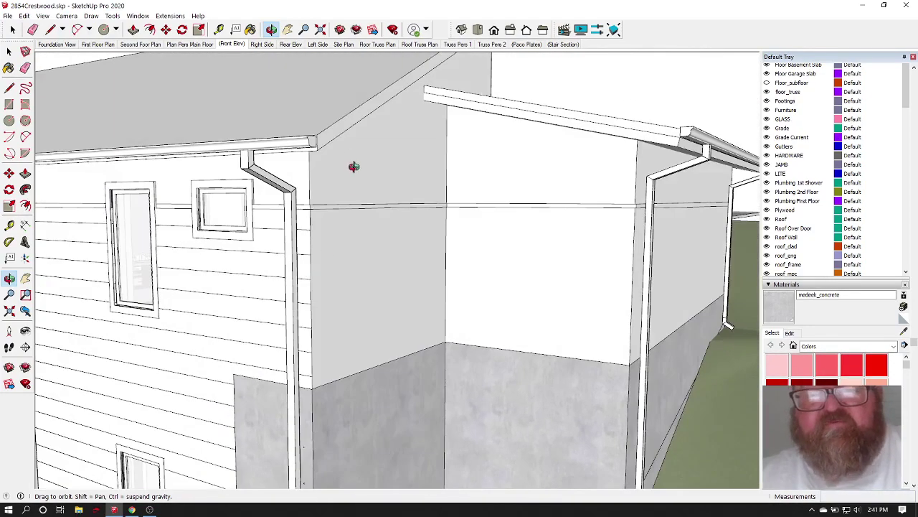
{"action": "scroll", "coordinate": [306, 260], "scroll_direction": "up", "scroll_amount": 3}
{"action": "scroll", "coordinate": [358, 236], "scroll_direction": "down", "scroll_amount": 10}
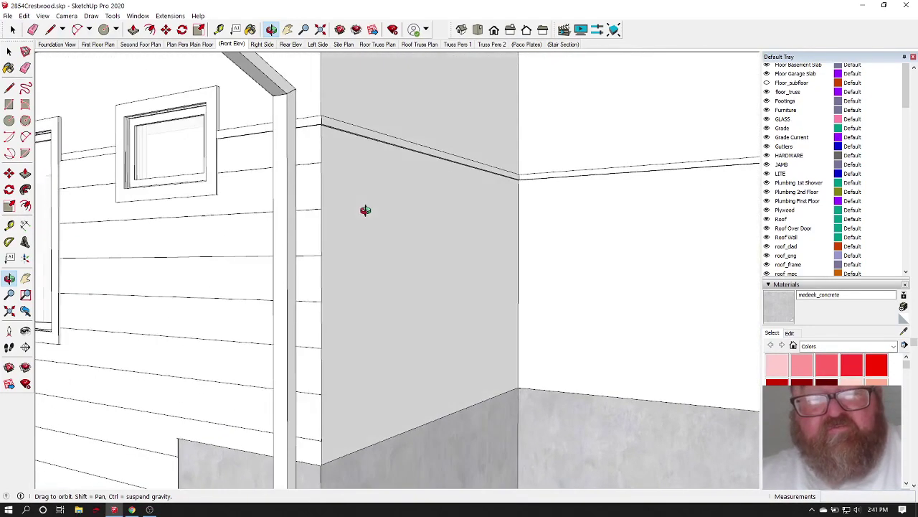
{"action": "scroll", "coordinate": [256, 388], "scroll_direction": "down", "scroll_amount": 2}
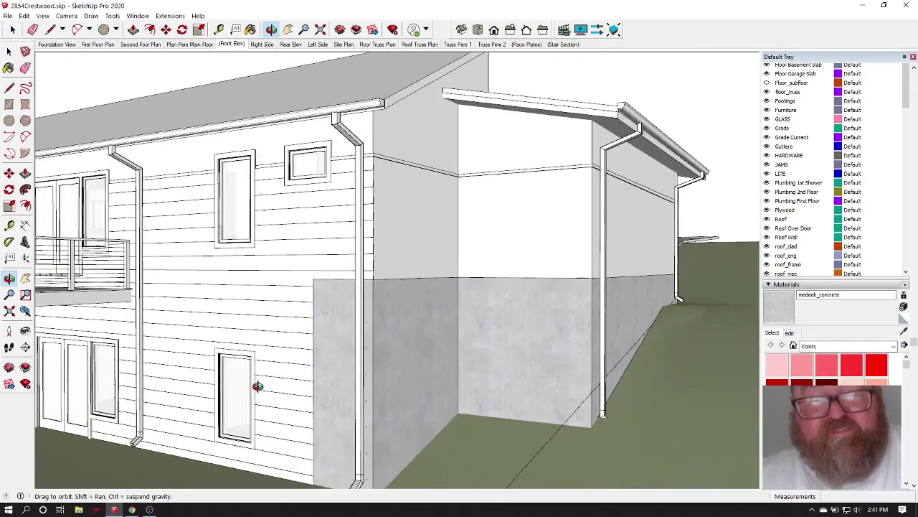
{"action": "scroll", "coordinate": [274, 356], "scroll_direction": "up", "scroll_amount": 4}
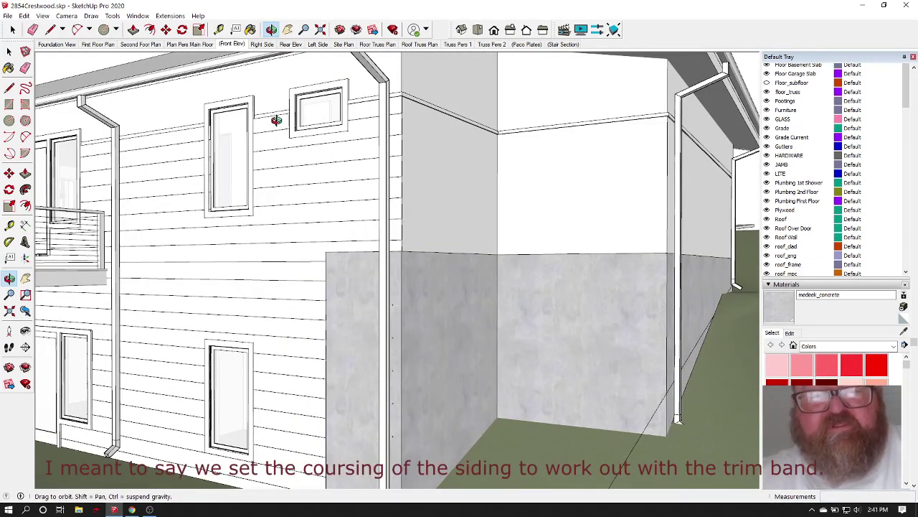
{"action": "scroll", "coordinate": [276, 124], "scroll_direction": "up", "scroll_amount": 5}
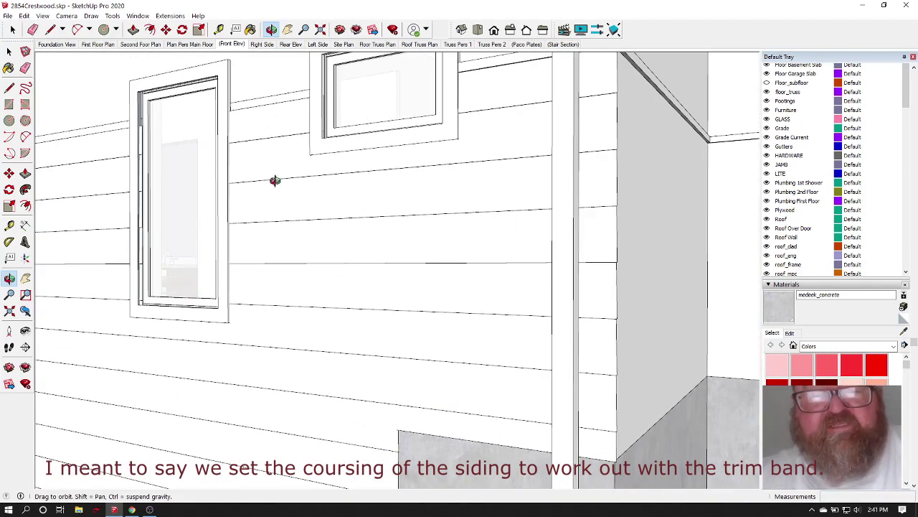
{"action": "scroll", "coordinate": [275, 180], "scroll_direction": "down", "scroll_amount": 6}
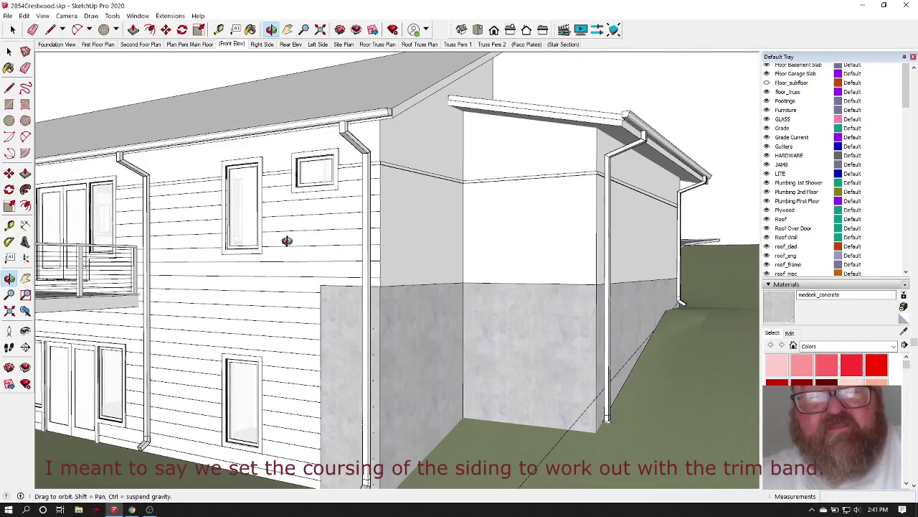
{"action": "left_click_drag", "start_coordinate": [536, 245], "coordinate": [252, 279]}
{"action": "left_click_drag", "start_coordinate": [679, 271], "coordinate": [543, 269]}
{"action": "scroll", "coordinate": [448, 279], "scroll_direction": "up", "scroll_amount": 2}
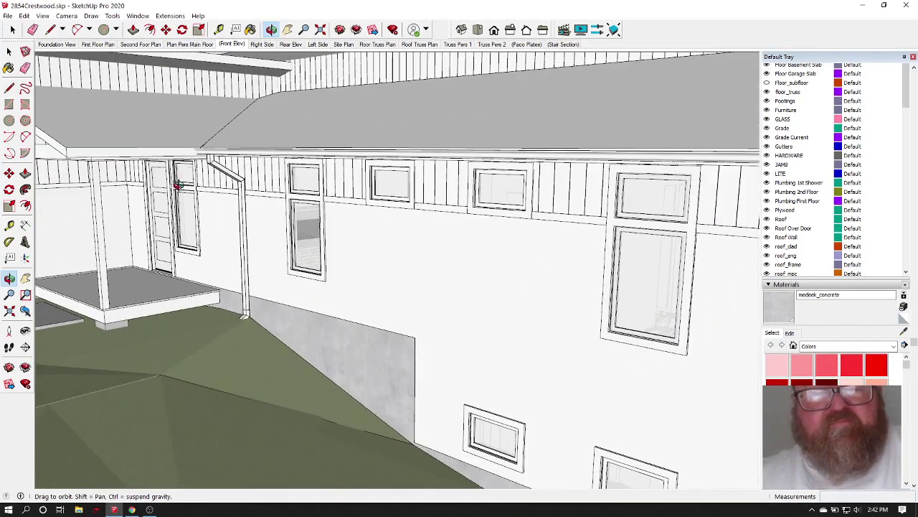
{"action": "scroll", "coordinate": [357, 219], "scroll_direction": "down", "scroll_amount": 5}
{"action": "left_click_drag", "start_coordinate": [420, 234], "coordinate": [609, 287]}
{"action": "scroll", "coordinate": [609, 287], "scroll_direction": "up", "scroll_amount": 5}
{"action": "scroll", "coordinate": [314, 288], "scroll_direction": "down", "scroll_amount": 5}
{"action": "left_click_drag", "start_coordinate": [406, 292], "coordinate": [304, 286]}
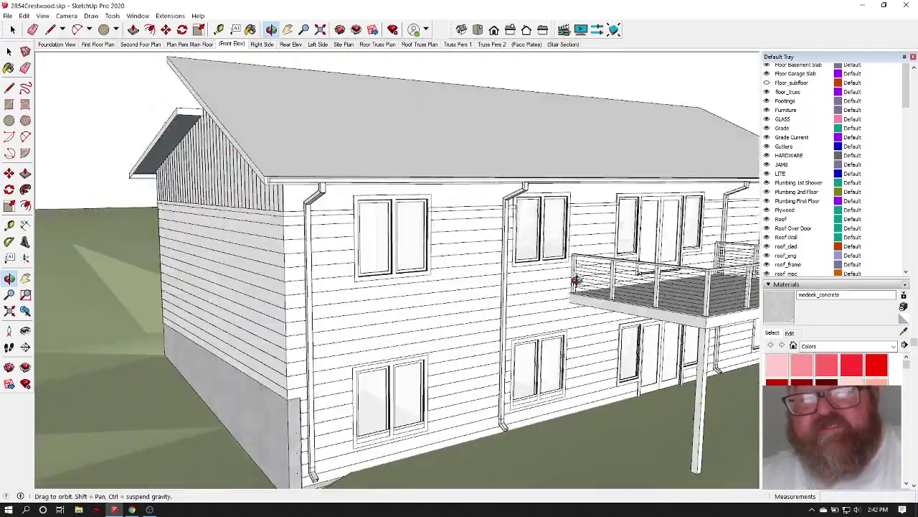
{"action": "scroll", "coordinate": [410, 287], "scroll_direction": "up", "scroll_amount": 5}
{"action": "left_click_drag", "start_coordinate": [471, 276], "coordinate": [321, 274]}
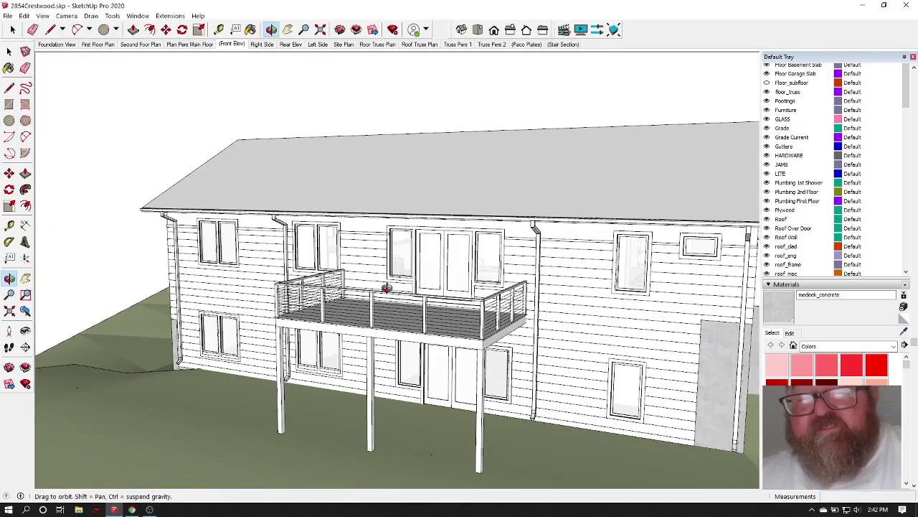
{"action": "scroll", "coordinate": [589, 322], "scroll_direction": "down", "scroll_amount": 5}
{"action": "left_click_drag", "start_coordinate": [588, 322], "coordinate": [526, 327]}
{"action": "scroll", "coordinate": [529, 285], "scroll_direction": "up", "scroll_amount": 5}
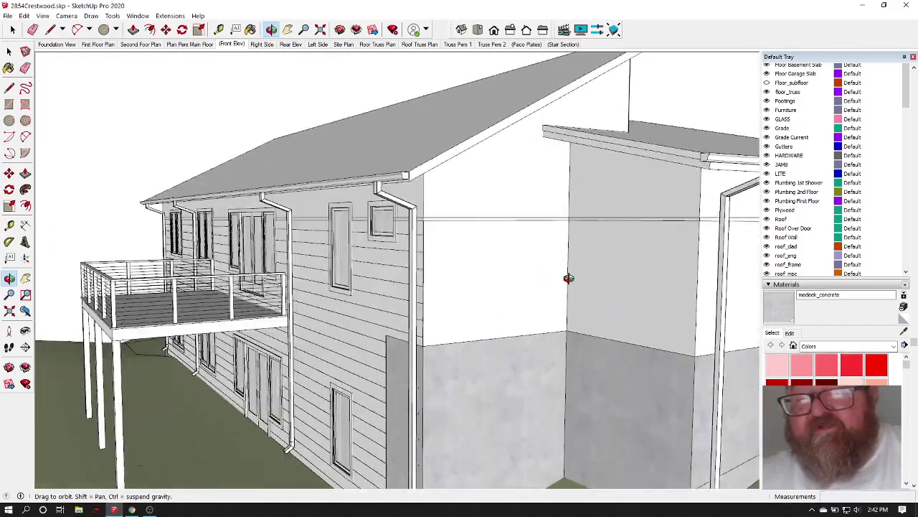
{"action": "scroll", "coordinate": [568, 278], "scroll_direction": "down", "scroll_amount": 4}
{"action": "scroll", "coordinate": [528, 310], "scroll_direction": "up", "scroll_amount": 8}
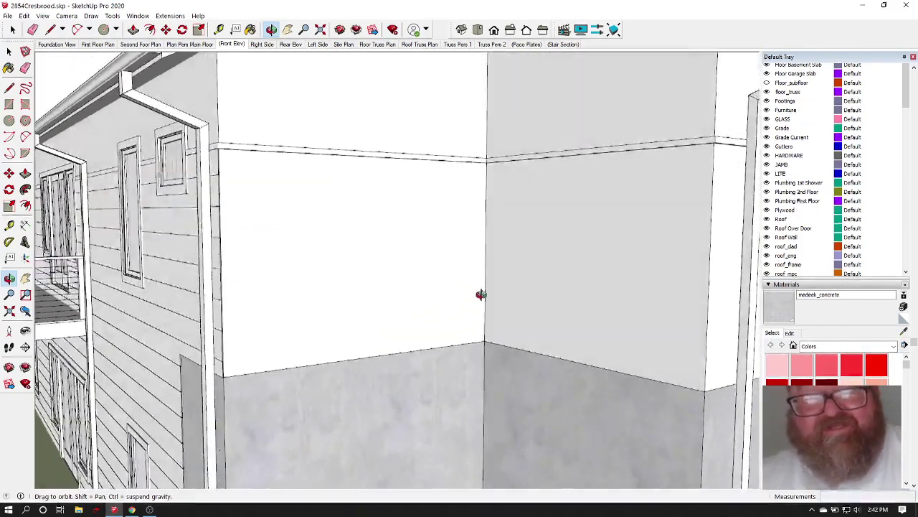
{"action": "left_click_drag", "start_coordinate": [481, 294], "coordinate": [407, 282]}
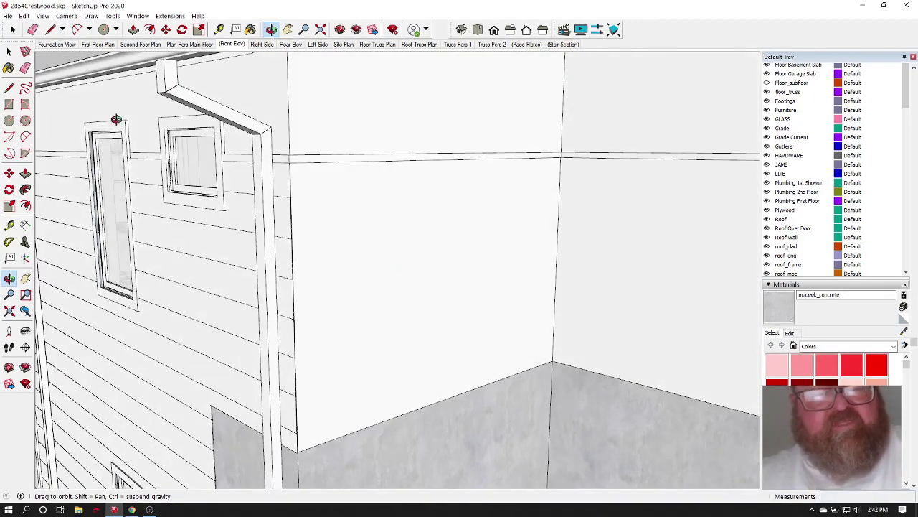
Select the three plain wall faces above the foundation at the inside corner.
{"action": "key", "text": "space"}
{"action": "left_click", "coordinate": [375, 245]}
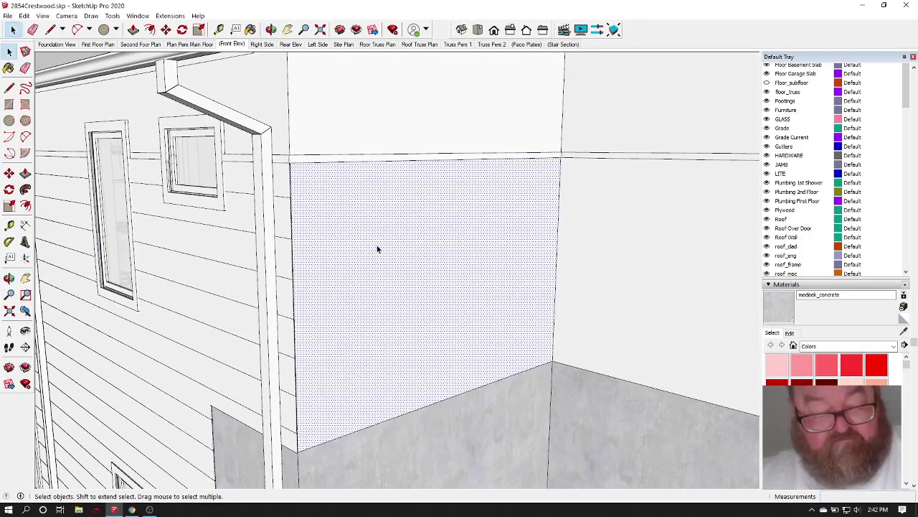
{"action": "scroll", "coordinate": [338, 261], "scroll_direction": "down", "scroll_amount": 2}
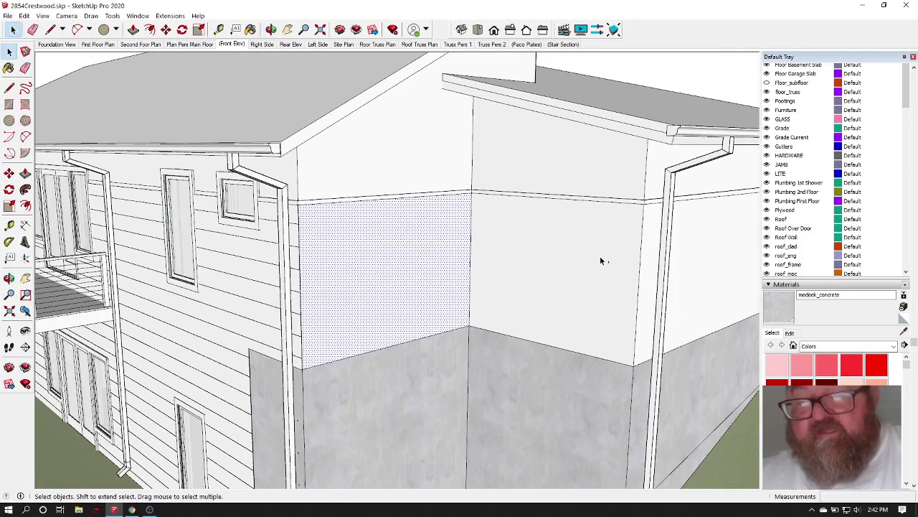
{"action": "left_click", "coordinate": [600, 257], "text": "shift"}
{"action": "scroll", "coordinate": [646, 263], "scroll_direction": "down", "scroll_amount": 2}
{"action": "left_click", "coordinate": [700, 269], "text": "shift"}
{"action": "middle_click_drag", "start_coordinate": [699, 269], "coordinate": [347, 281]}
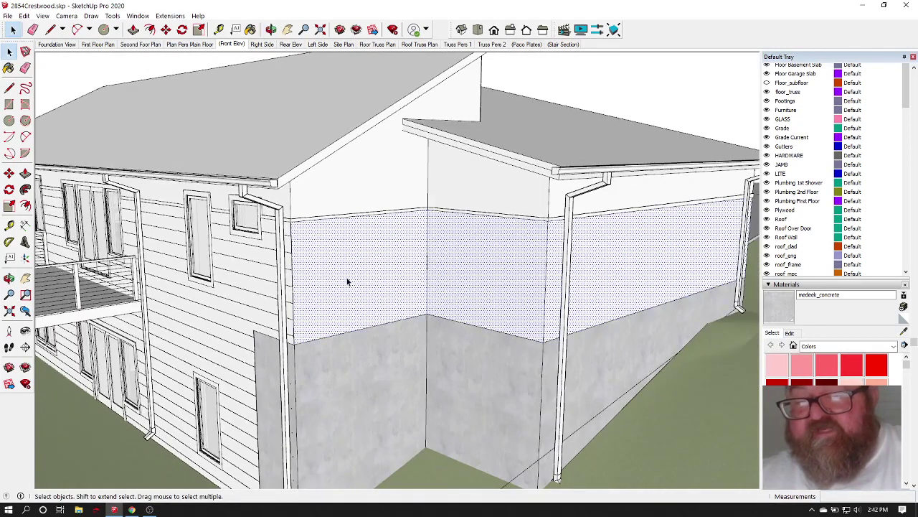
{"action": "scroll", "coordinate": [410, 280], "scroll_direction": "up", "scroll_amount": 4}
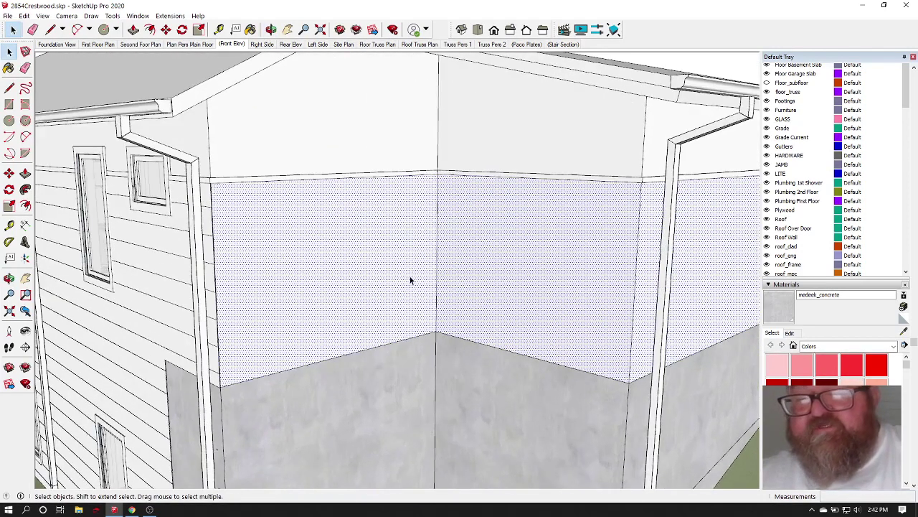
Bring up Extensions > Vali Architects > Instant Cladding with Wall Cladding showing.
{"action": "left_click", "coordinate": [170, 16]}
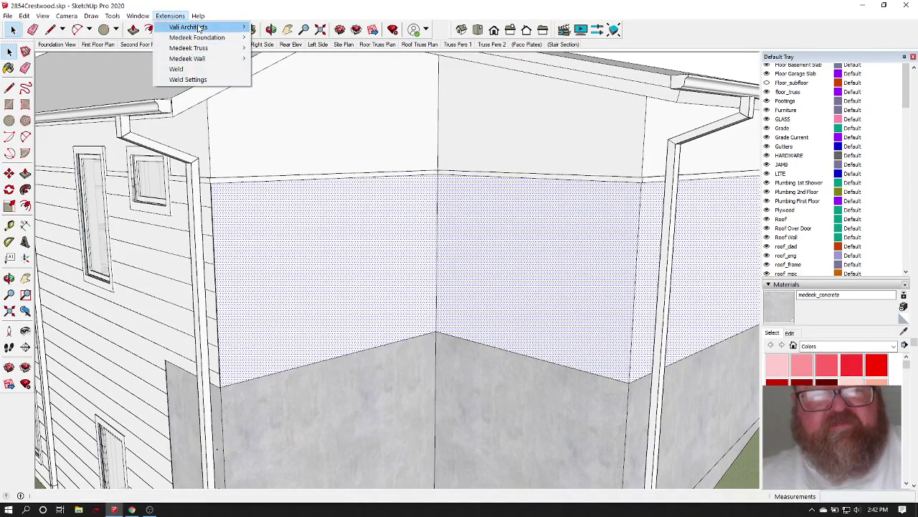
{"action": "mouse_move", "coordinate": [198, 27]}
{"action": "mouse_move", "coordinate": [305, 167]}
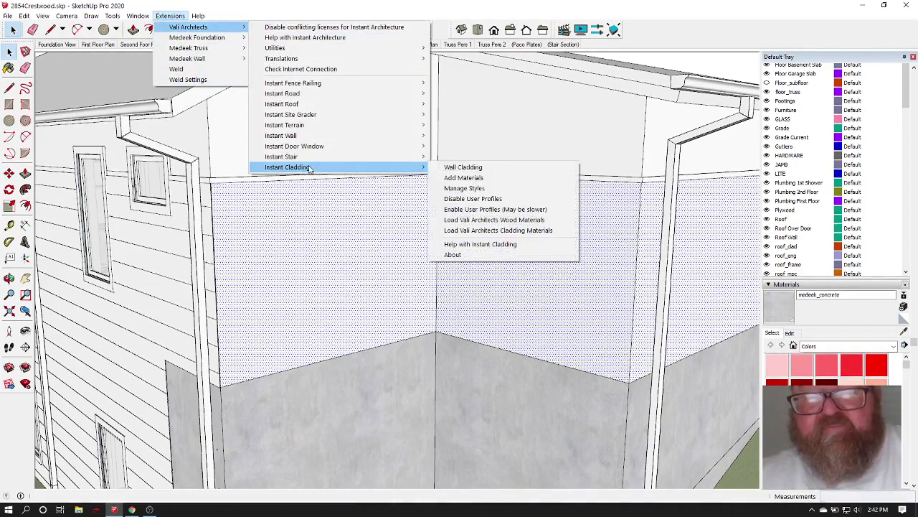
{"action": "left_click", "coordinate": [492, 168]}
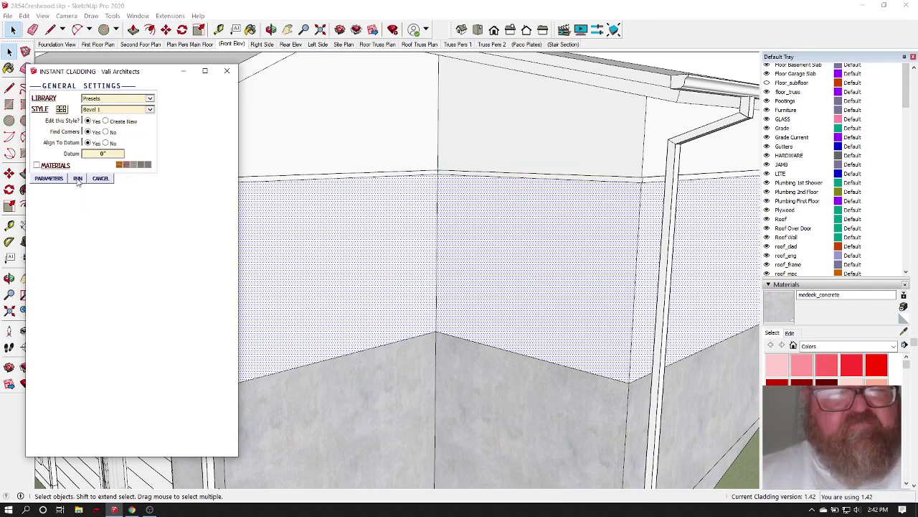
{"action": "left_click", "coordinate": [78, 178]}
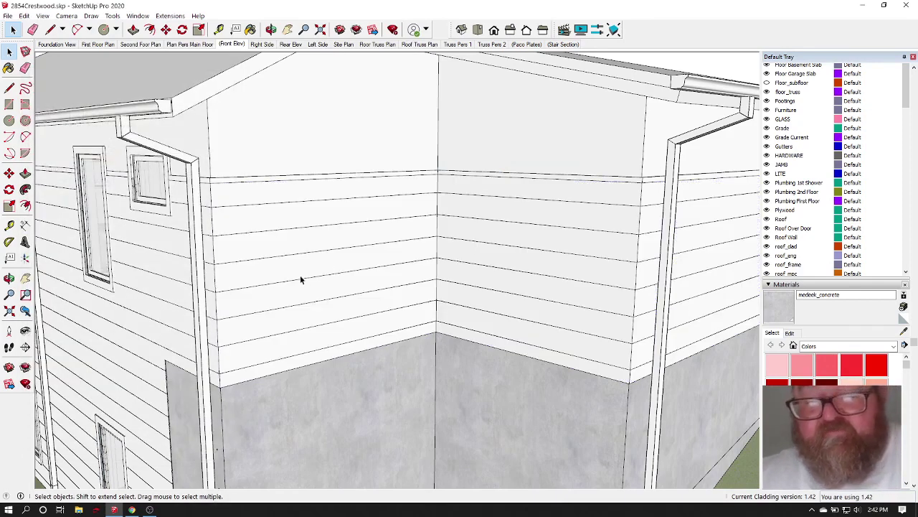
{"action": "left_click", "coordinate": [271, 29]}
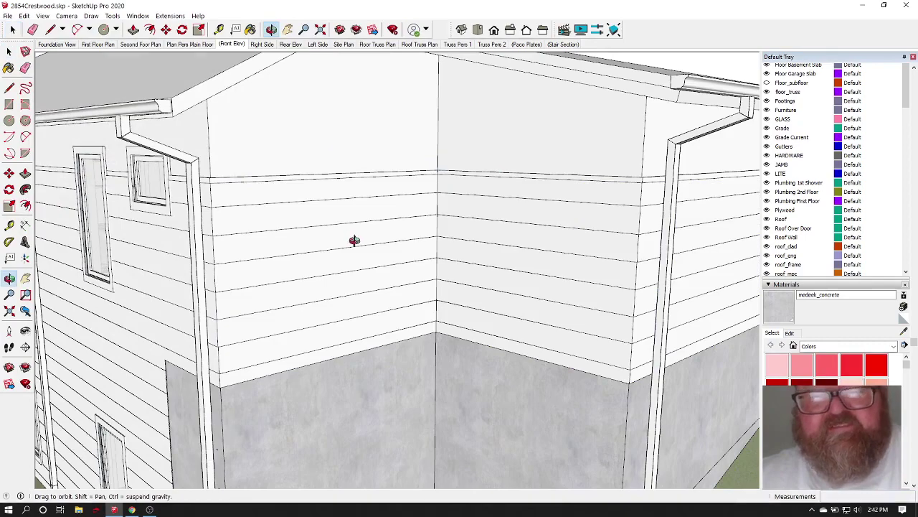
{"action": "left_click_drag", "start_coordinate": [355, 241], "coordinate": [139, 295]}
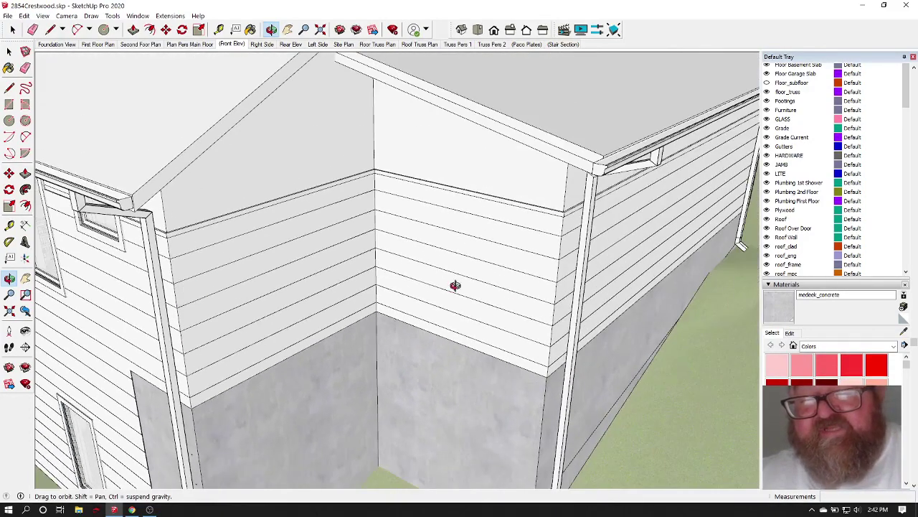
{"action": "left_click_drag", "start_coordinate": [454, 286], "coordinate": [265, 246]}
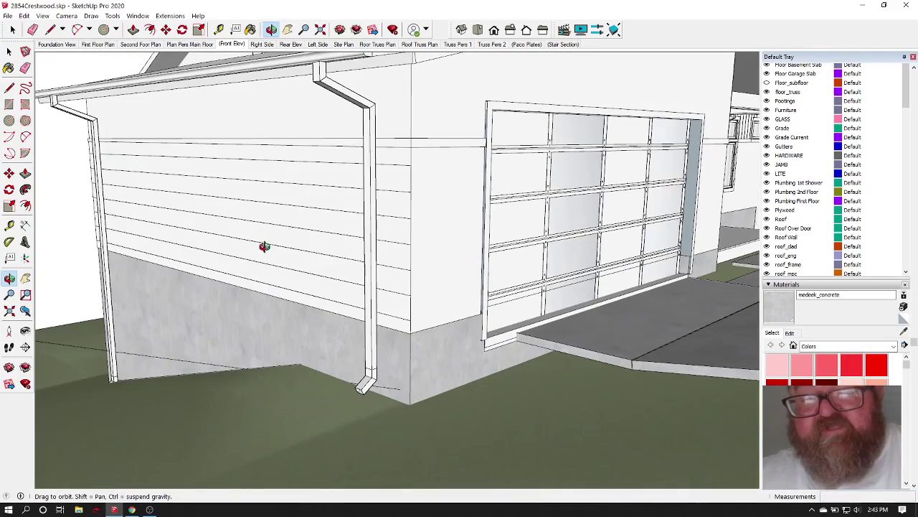
{"action": "left_click_drag", "start_coordinate": [417, 212], "coordinate": [326, 228]}
{"action": "left_click_drag", "start_coordinate": [243, 254], "coordinate": [223, 264]}
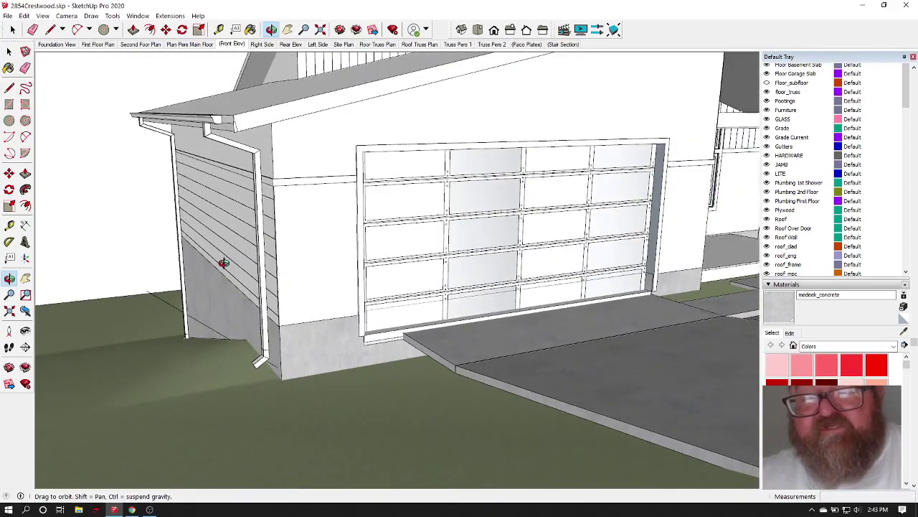
{"action": "left_click_drag", "start_coordinate": [581, 228], "coordinate": [318, 271]}
{"action": "scroll", "coordinate": [313, 269], "scroll_direction": "up", "scroll_amount": 5}
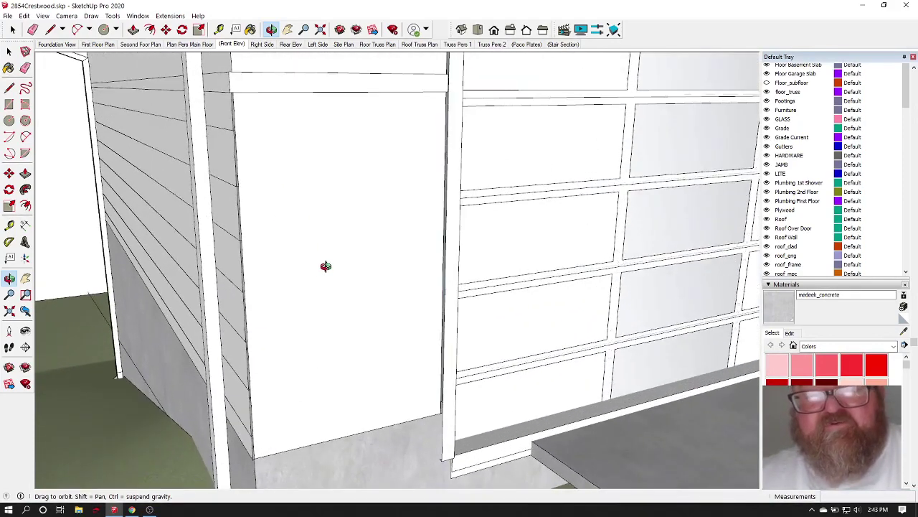
{"action": "scroll", "coordinate": [355, 295], "scroll_direction": "down", "scroll_amount": 5}
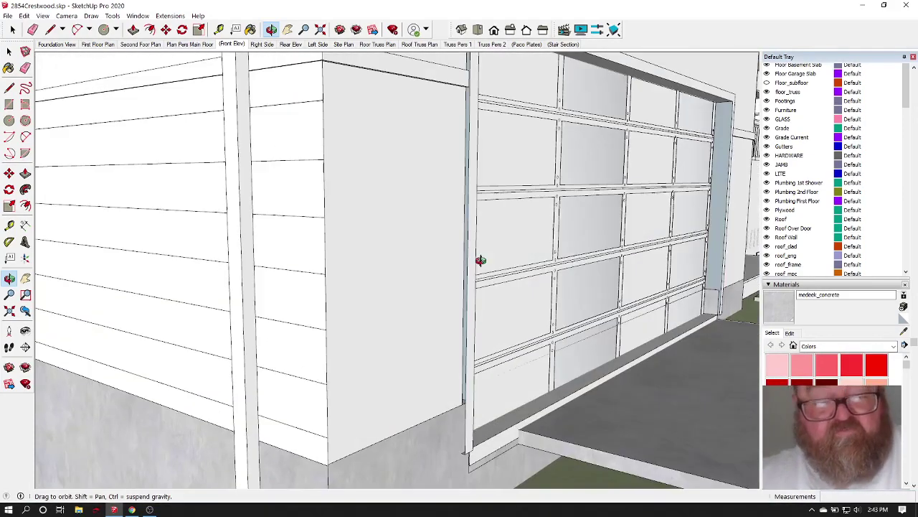
{"action": "scroll", "coordinate": [498, 272], "scroll_direction": "up", "scroll_amount": 5}
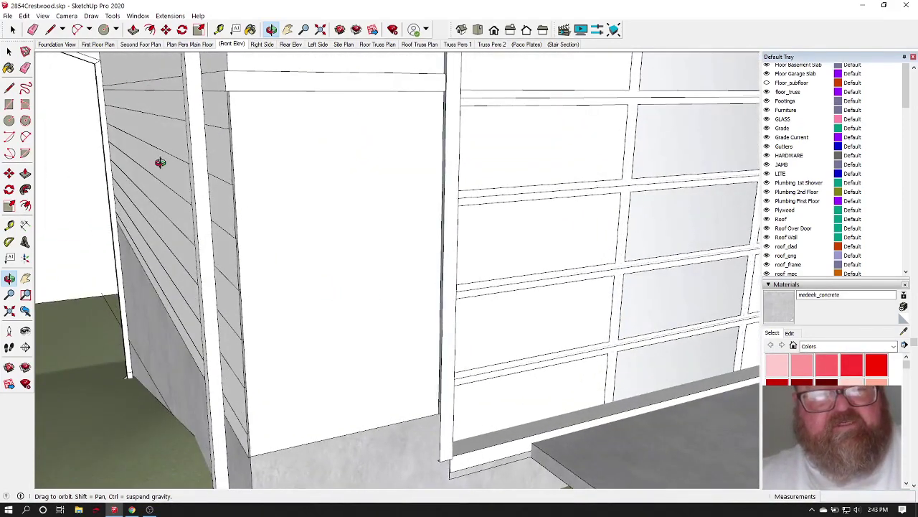
{"action": "left_click_drag", "start_coordinate": [160, 162], "coordinate": [106, 103]}
{"action": "left_click", "coordinate": [9, 51]}
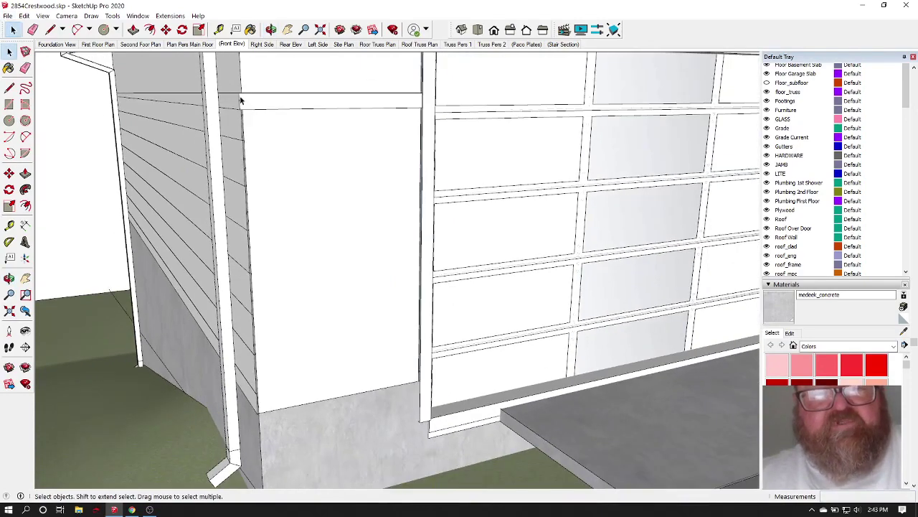
{"action": "middle_click_drag", "start_coordinate": [240, 100], "coordinate": [682, 184]}
{"action": "middle_click_drag", "start_coordinate": [445, 218], "coordinate": [425, 221]}
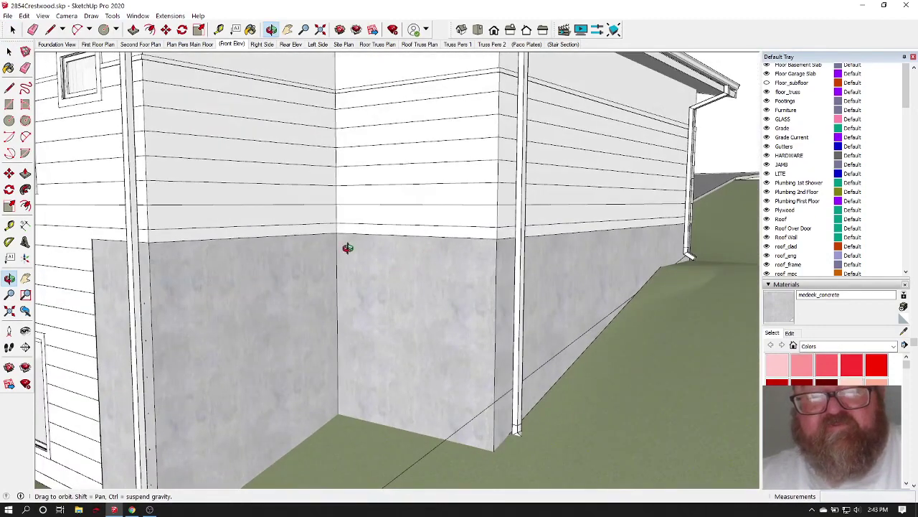
{"action": "middle_click_drag", "start_coordinate": [573, 180], "coordinate": [204, 232]}
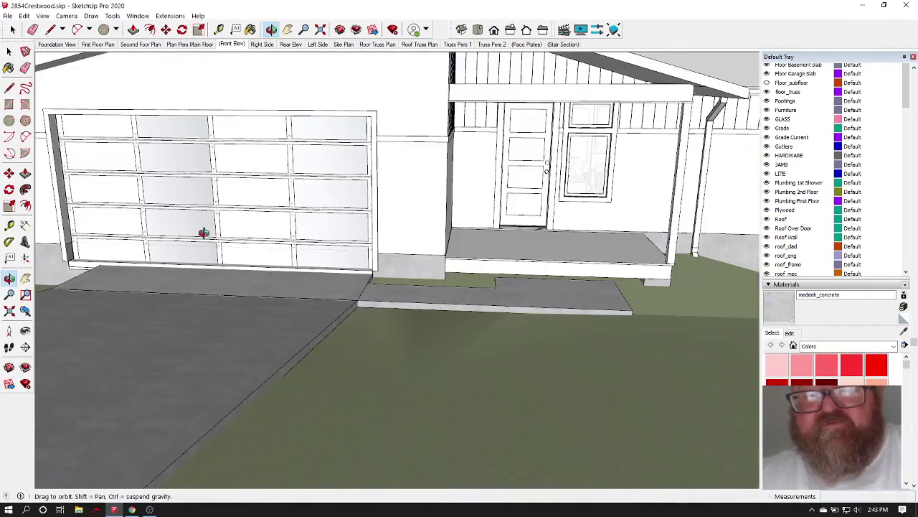
{"action": "middle_click_drag", "start_coordinate": [488, 204], "coordinate": [185, 190]}
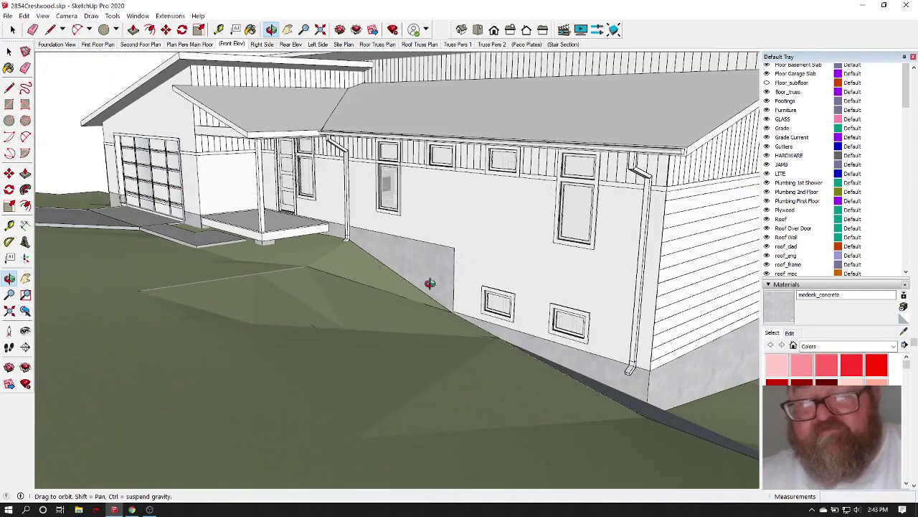
{"action": "scroll", "coordinate": [631, 299], "scroll_direction": "up", "scroll_amount": 5}
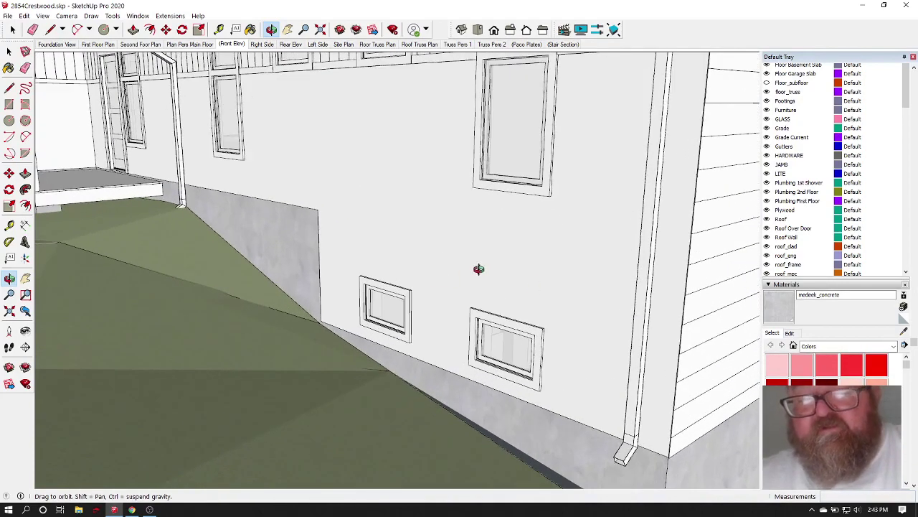
{"action": "middle_click_drag", "start_coordinate": [465, 291], "coordinate": [452, 320]}
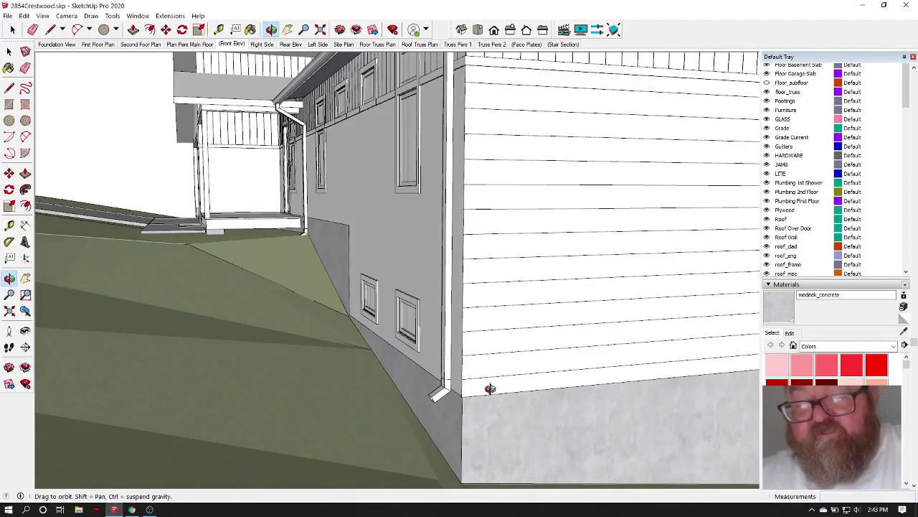
{"action": "middle_click_drag", "start_coordinate": [490, 388], "coordinate": [390, 378]}
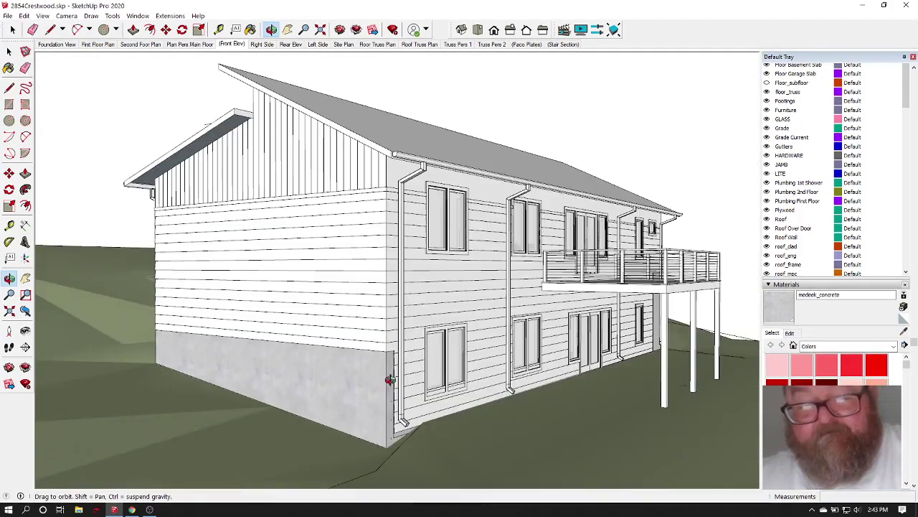
{"action": "scroll", "coordinate": [390, 378], "scroll_direction": "up", "scroll_amount": 5}
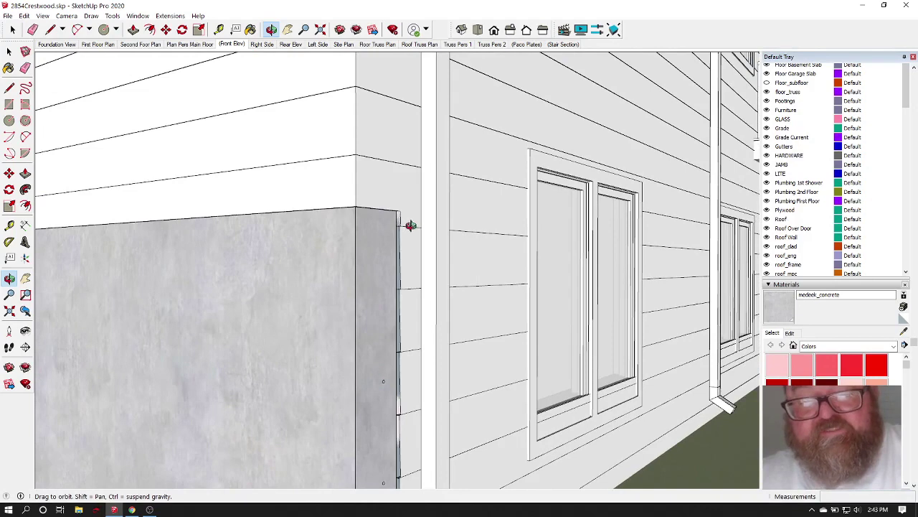
{"action": "middle_click_drag", "start_coordinate": [410, 225], "coordinate": [408, 222]}
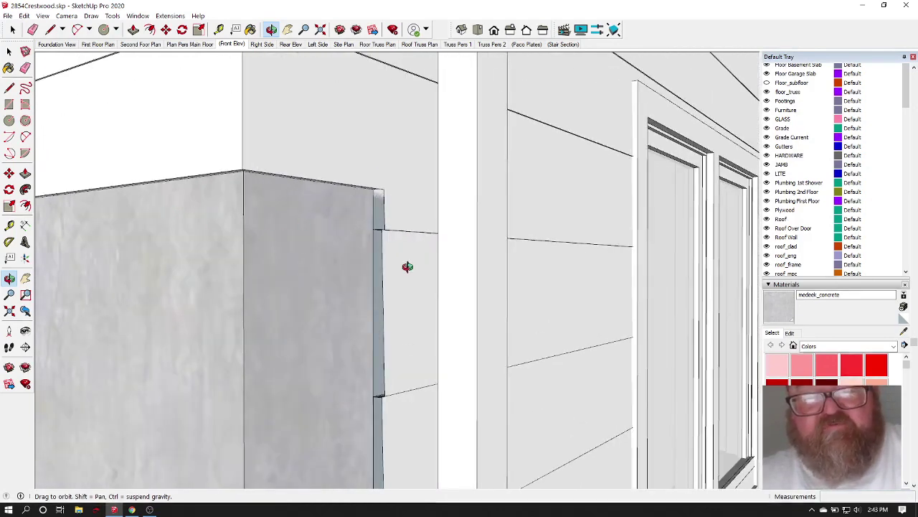
{"action": "middle_click_drag", "start_coordinate": [401, 262], "coordinate": [380, 223]}
{"action": "middle_click_drag", "start_coordinate": [151, 213], "coordinate": [242, 215]}
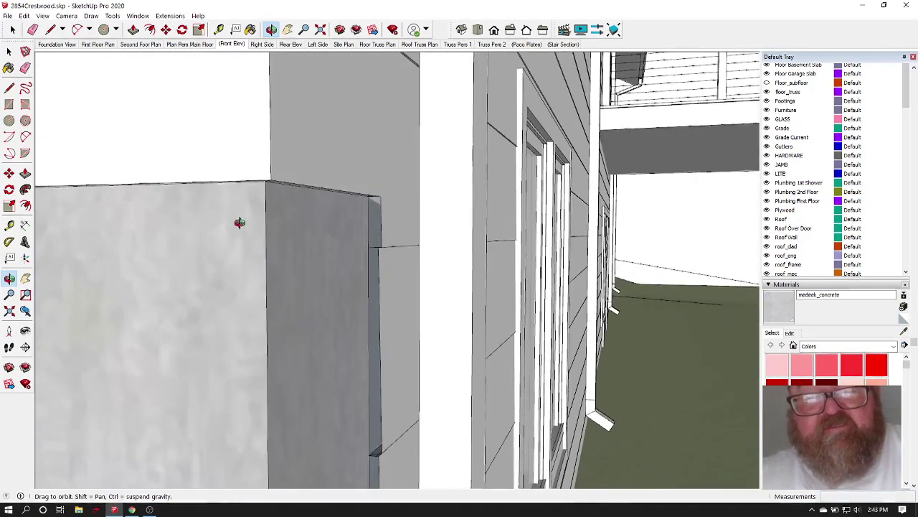
{"action": "middle_click_drag", "start_coordinate": [404, 222], "coordinate": [311, 230]}
Select the small face at the foundation corner and Push/Pull it outward.
{"action": "left_click", "coordinate": [11, 30]}
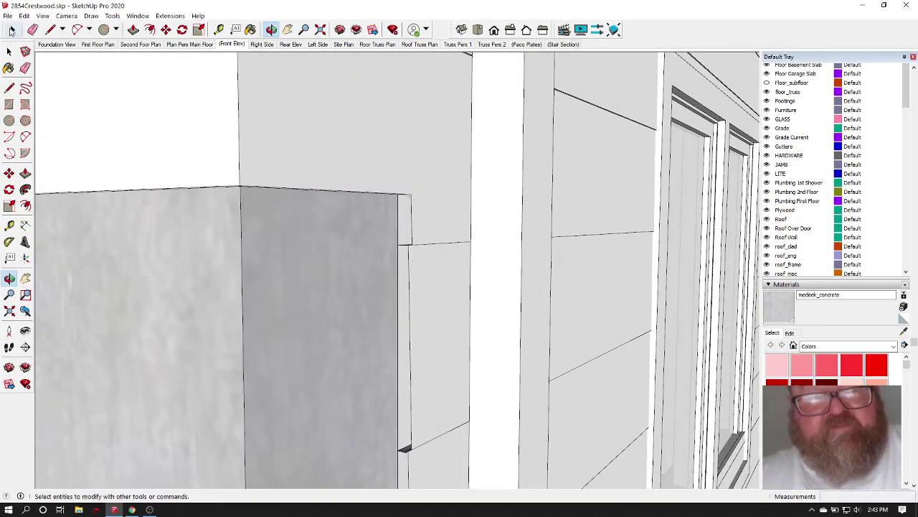
{"action": "triple_click", "coordinate": [436, 189]}
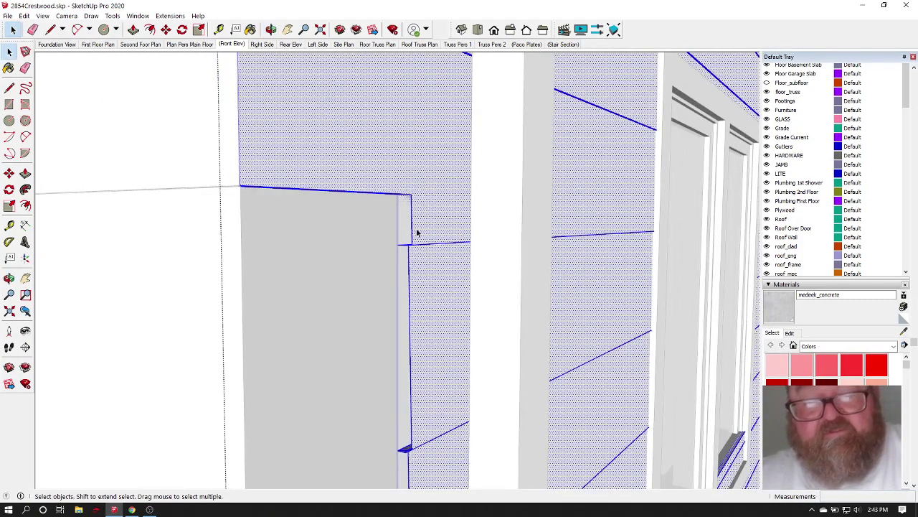
{"action": "left_click", "coordinate": [407, 220]}
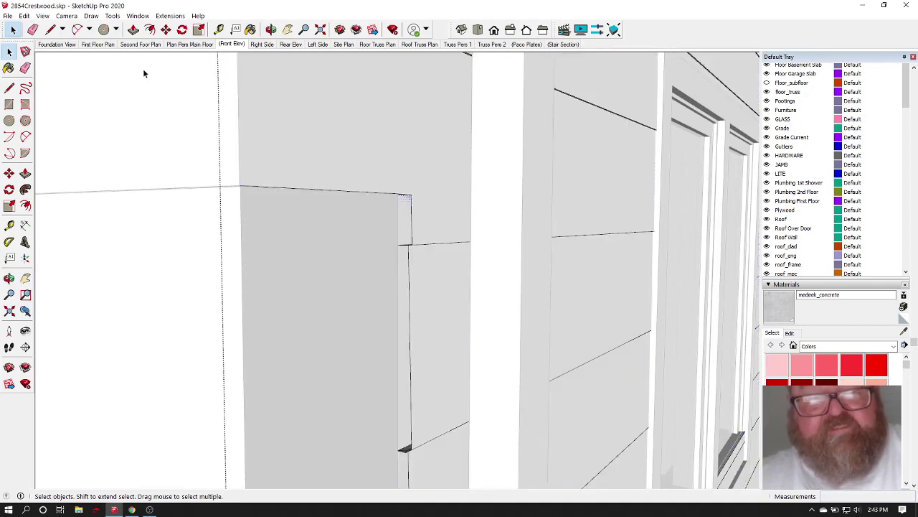
{"action": "left_click", "coordinate": [133, 30]}
{"action": "mouse_move", "coordinate": [404, 225]}
{"action": "left_mouse_down"}
{"action": "mouse_move", "coordinate": [383, 221]}
{"action": "mouse_move", "coordinate": [391, 237]}
{"action": "left_mouse_up"}
Draw a line from the face corner up to the wall corner to close the notch.
{"action": "key", "text": "l"}
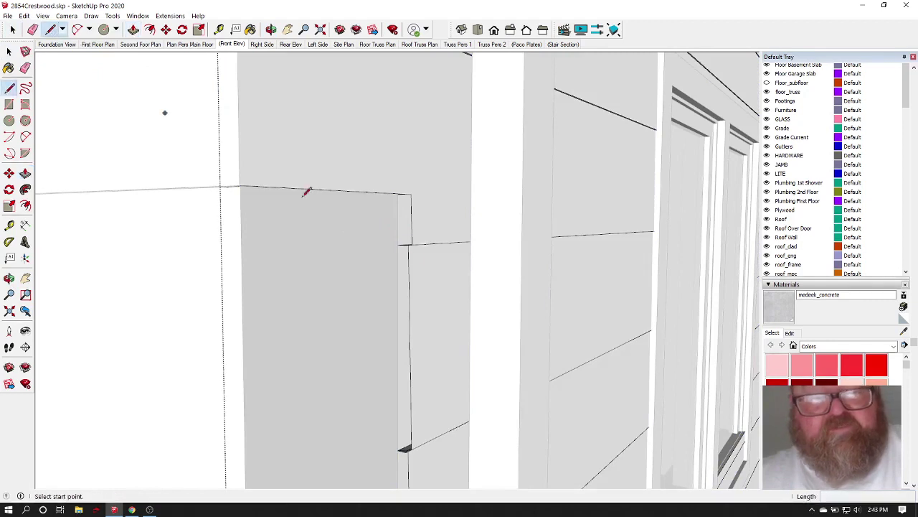
{"action": "left_click", "coordinate": [398, 243]}
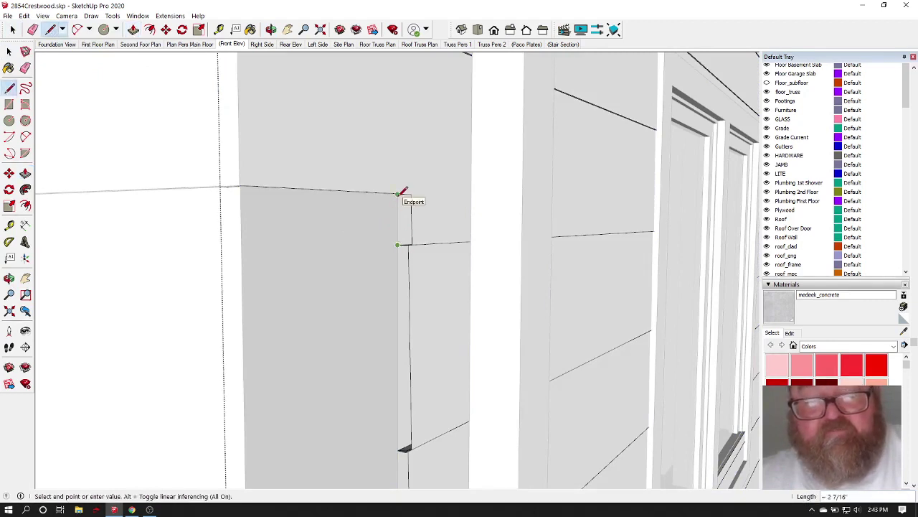
{"action": "left_click", "coordinate": [398, 194]}
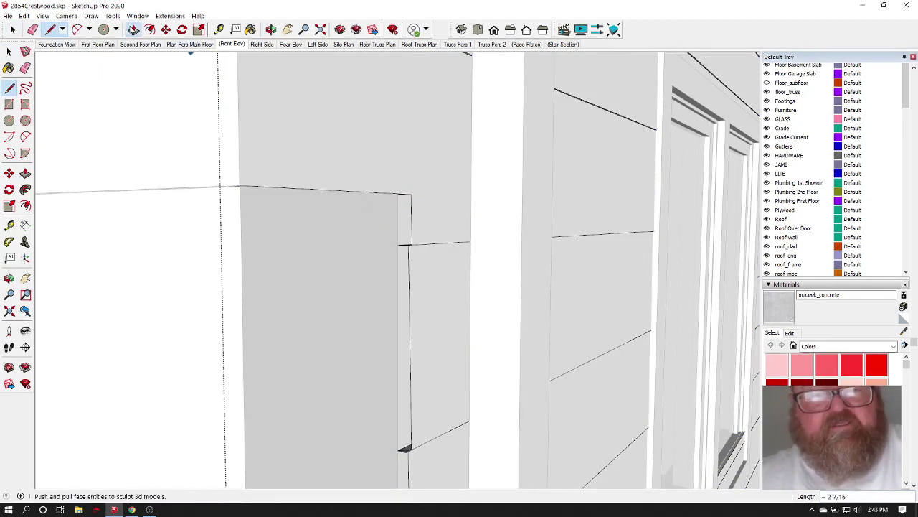
{"action": "left_click", "coordinate": [133, 29]}
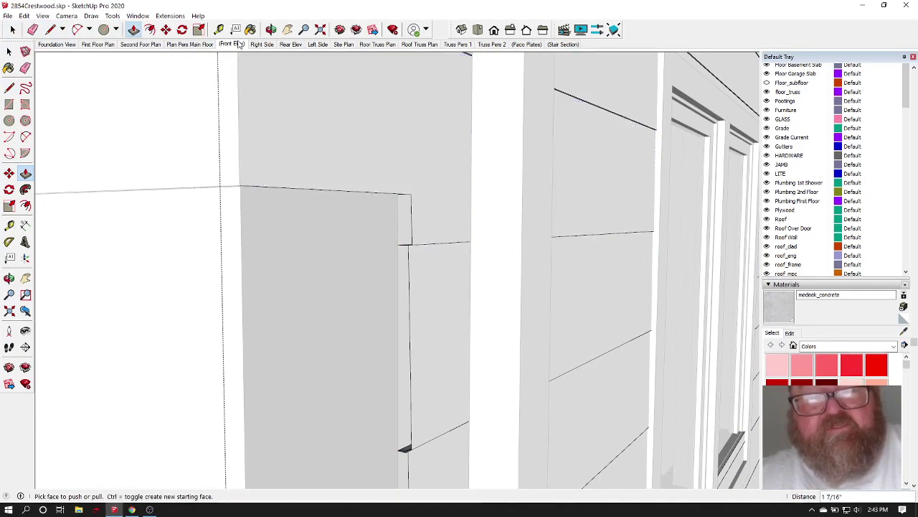
{"action": "left_click", "coordinate": [271, 29]}
{"action": "left_click_drag", "start_coordinate": [409, 259], "coordinate": [437, 318]}
Select the bare end wall face above the sloping concrete foundation.
{"action": "left_click", "coordinate": [9, 52]}
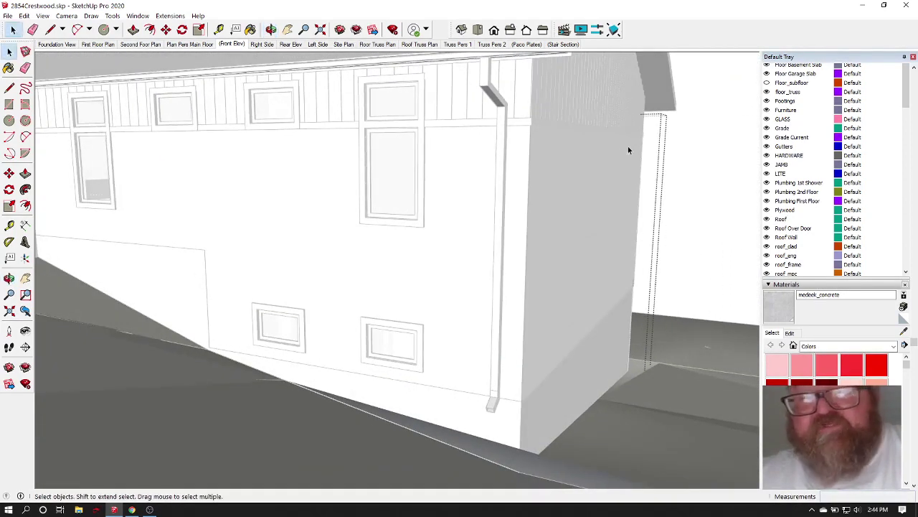
{"action": "scroll", "coordinate": [558, 256], "scroll_direction": "down", "scroll_amount": 5}
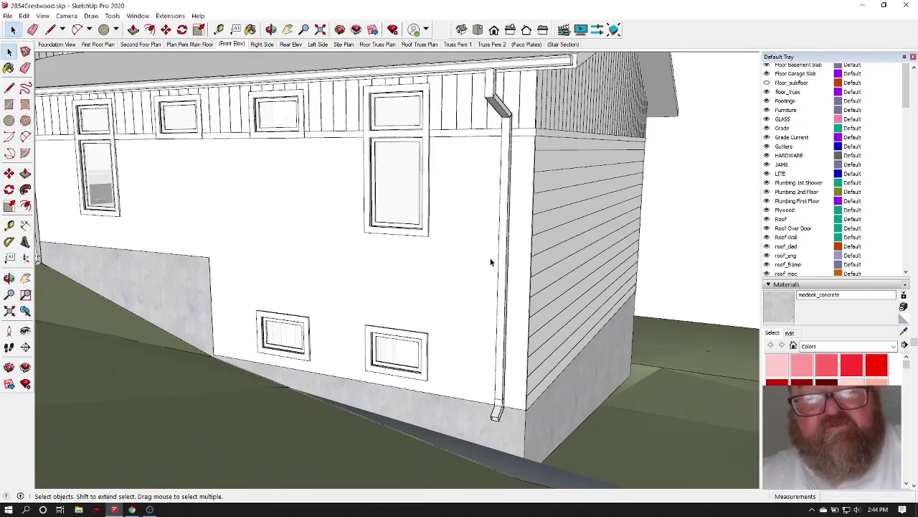
{"action": "scroll", "coordinate": [361, 275], "scroll_direction": "down", "scroll_amount": 2}
{"action": "left_click", "coordinate": [350, 257]}
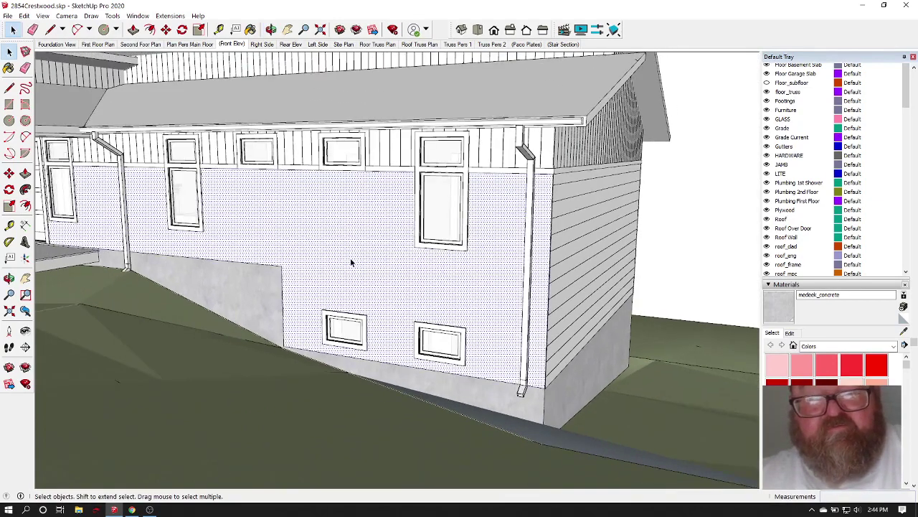
{"action": "scroll", "coordinate": [485, 290], "scroll_direction": "up", "scroll_amount": 2}
{"action": "scroll", "coordinate": [480, 287], "scroll_direction": "down", "scroll_amount": 2}
{"action": "scroll", "coordinate": [422, 269], "scroll_direction": "up", "scroll_amount": 4}
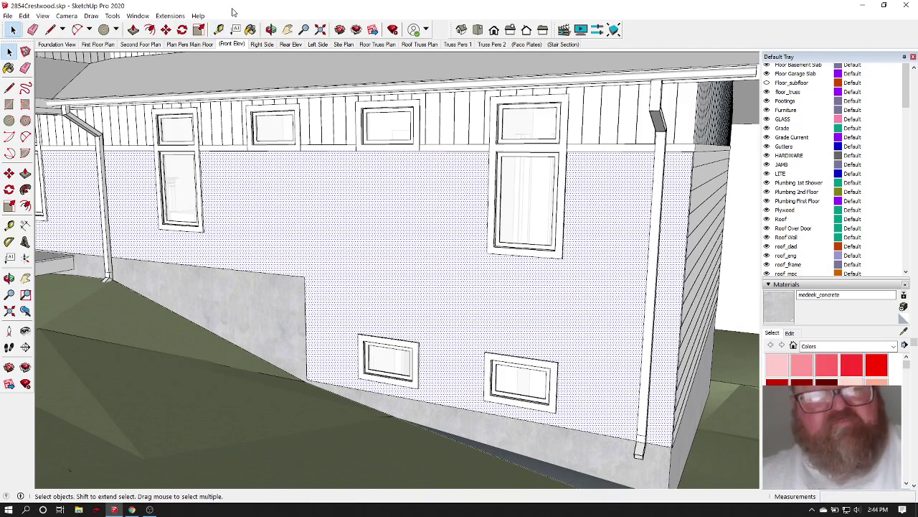
{"action": "left_click", "coordinate": [171, 16]}
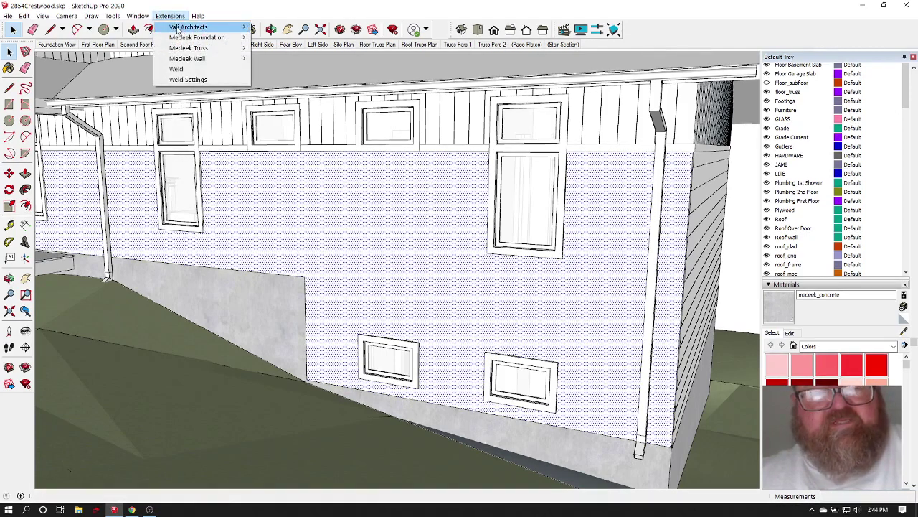
{"action": "mouse_move", "coordinate": [178, 30]}
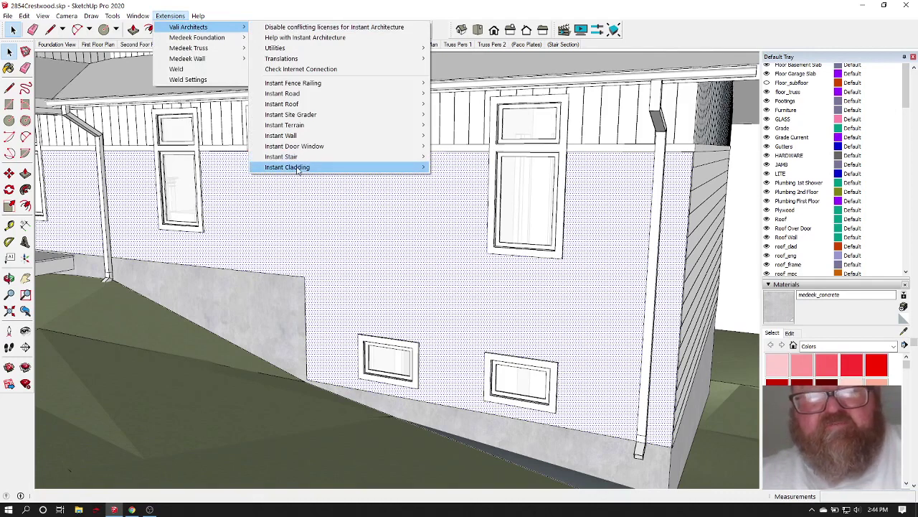
{"action": "mouse_move", "coordinate": [298, 170]}
{"action": "left_click", "coordinate": [463, 167]}
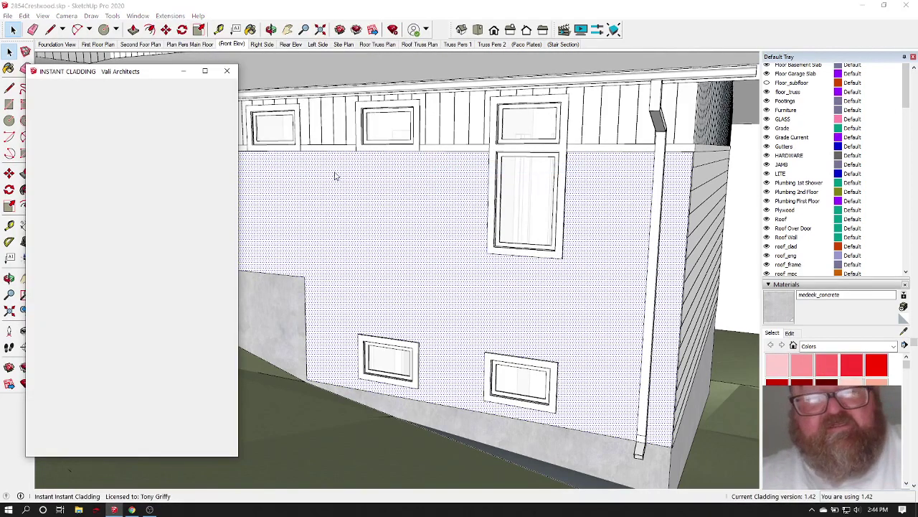
{"action": "left_click", "coordinate": [78, 179]}
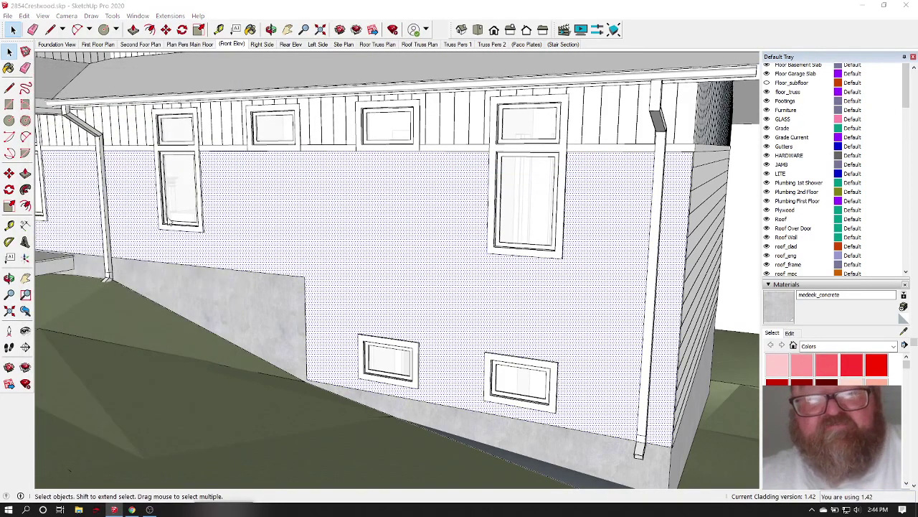
{"action": "middle_click_drag", "start_coordinate": [390, 254], "coordinate": [360, 251]}
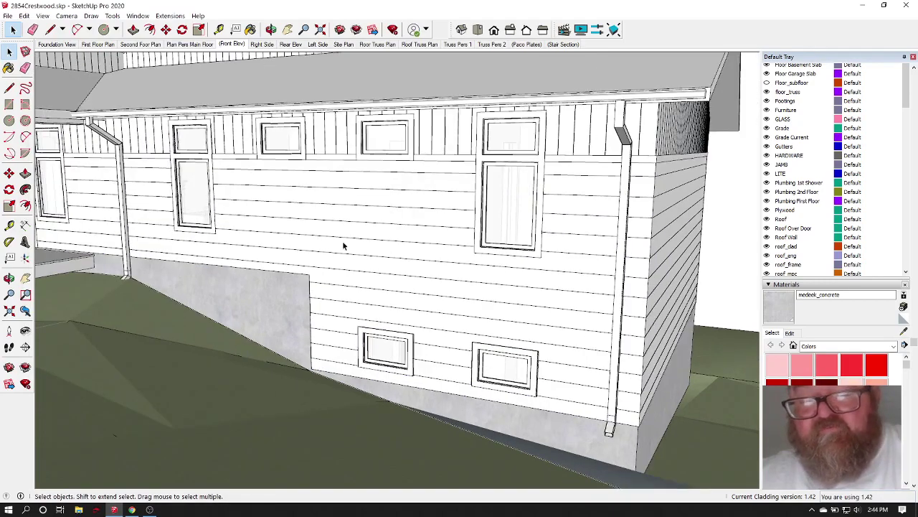
{"action": "left_click", "coordinate": [271, 29]}
{"action": "left_click_drag", "start_coordinate": [482, 285], "coordinate": [632, 352]}
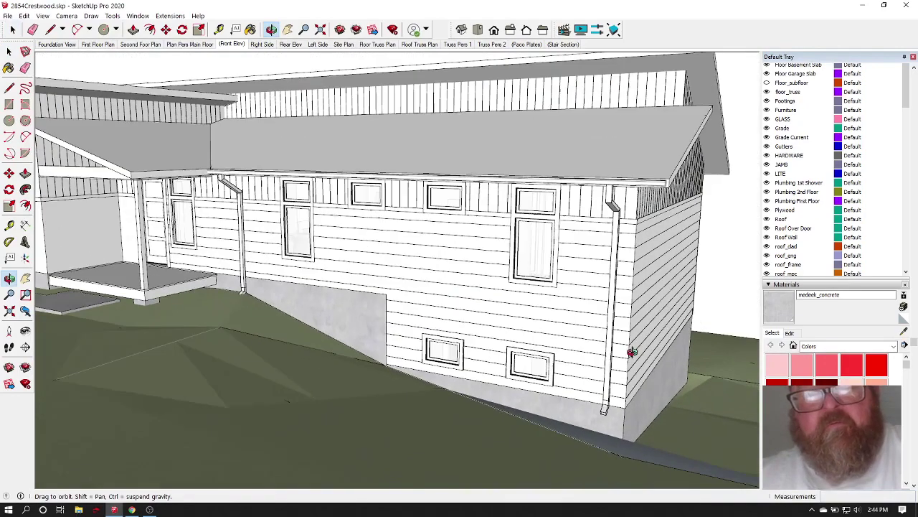
{"action": "left_click_drag", "start_coordinate": [218, 215], "coordinate": [297, 219]}
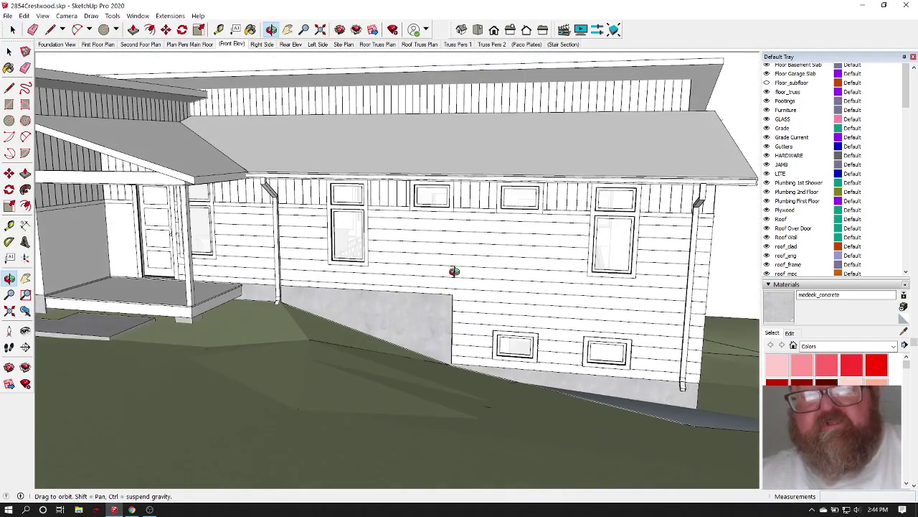
{"action": "left_click_drag", "start_coordinate": [455, 271], "coordinate": [565, 289]}
{"action": "left_click_drag", "start_coordinate": [251, 235], "coordinate": [319, 193]}
{"action": "left_click_drag", "start_coordinate": [441, 213], "coordinate": [315, 214]}
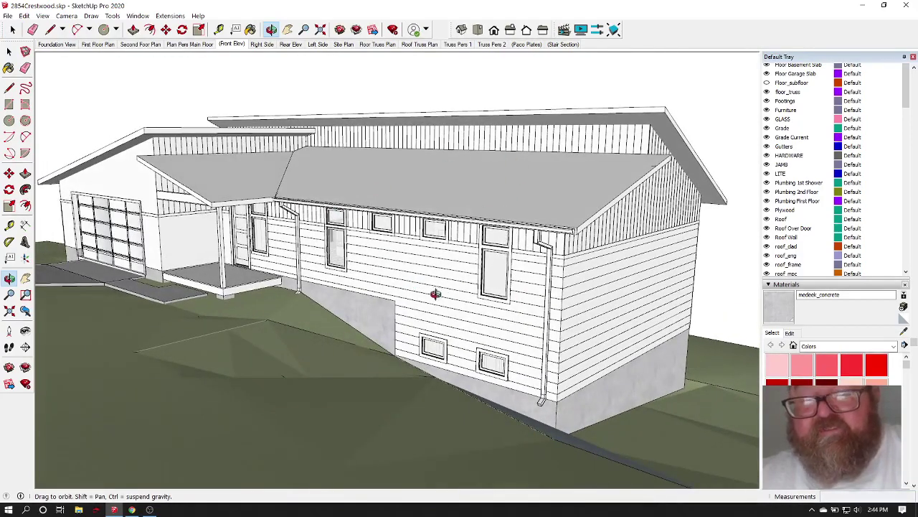
{"action": "left_click_drag", "start_coordinate": [435, 294], "coordinate": [113, 243]}
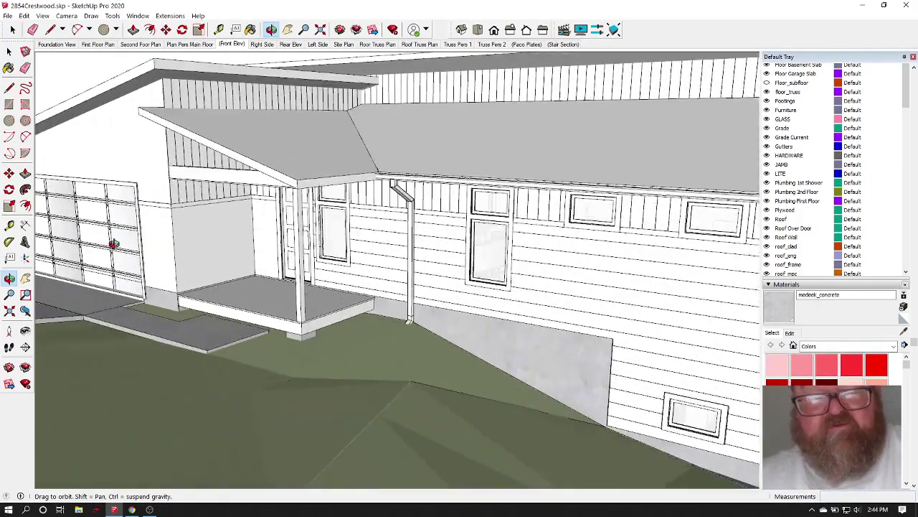
{"action": "scroll", "coordinate": [139, 237], "scroll_direction": "up", "scroll_amount": 15}
Select the three plain porch wall faces beside the garage and by the door.
{"action": "left_click", "coordinate": [8, 50]}
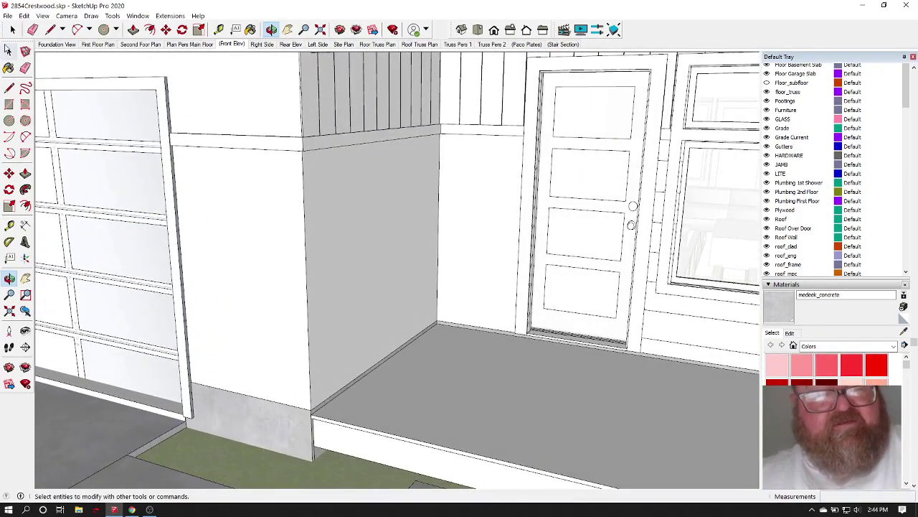
{"action": "left_click", "coordinate": [9, 50]}
{"action": "left_click", "coordinate": [270, 209]}
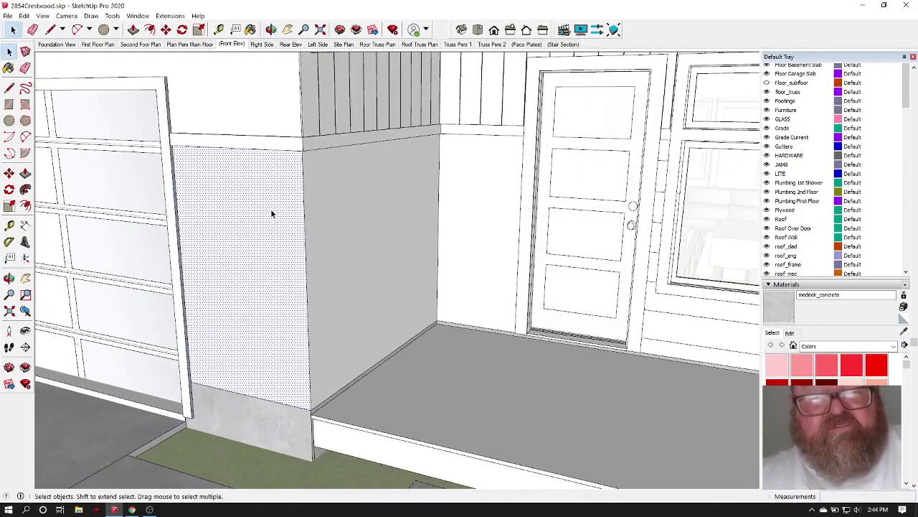
{"action": "left_click", "coordinate": [347, 224], "text": "shift"}
{"action": "left_click", "coordinate": [486, 206], "text": "shift"}
{"action": "middle_click_drag", "start_coordinate": [426, 220], "coordinate": [275, 251]}
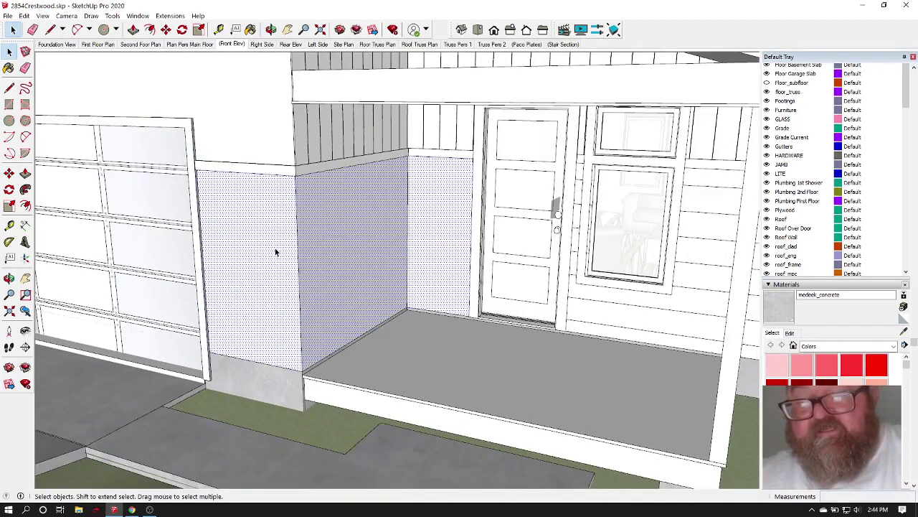
{"action": "scroll", "coordinate": [276, 251], "scroll_direction": "down", "scroll_amount": 4}
{"action": "scroll", "coordinate": [407, 251], "scroll_direction": "up", "scroll_amount": 2}
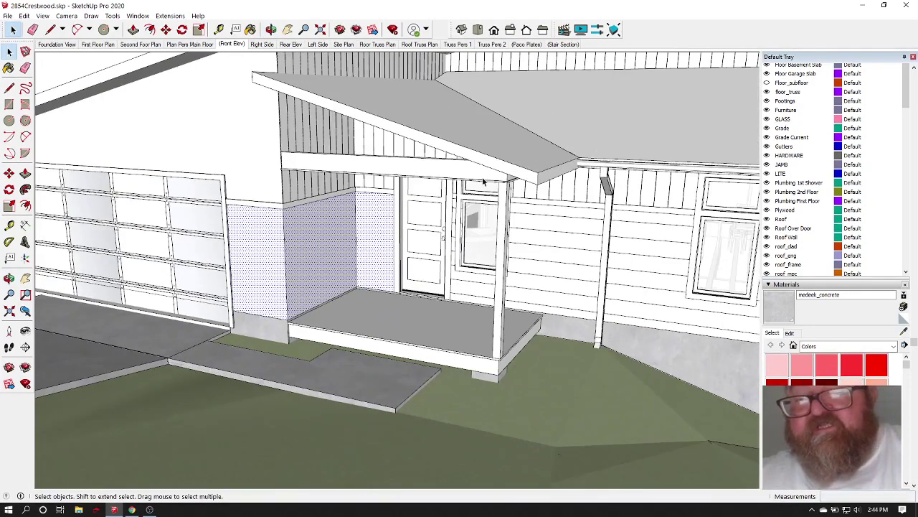
{"action": "scroll", "coordinate": [249, 235], "scroll_direction": "up", "scroll_amount": 1}
{"action": "right_click", "coordinate": [300, 249]}
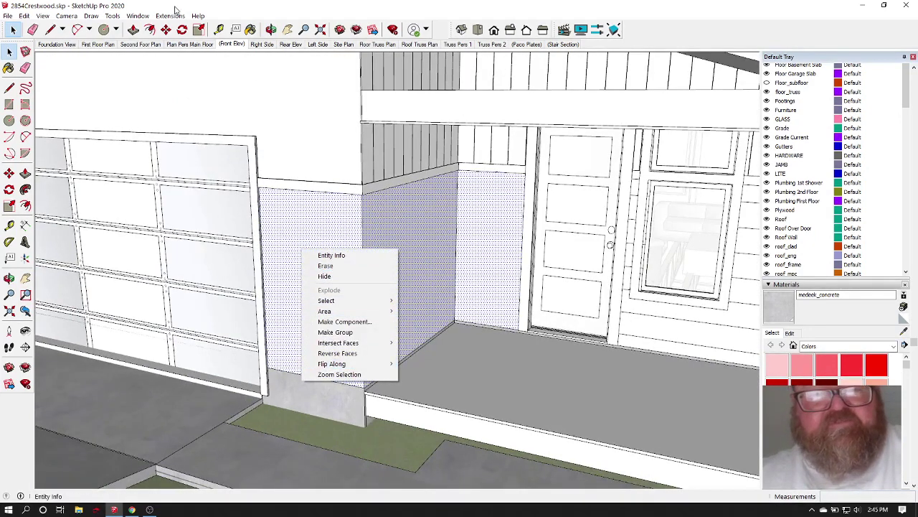
Run Wall Cladding with the Bevel 1 preset on the selected porch walls.
{"action": "left_click", "coordinate": [171, 15]}
{"action": "mouse_move", "coordinate": [188, 27]}
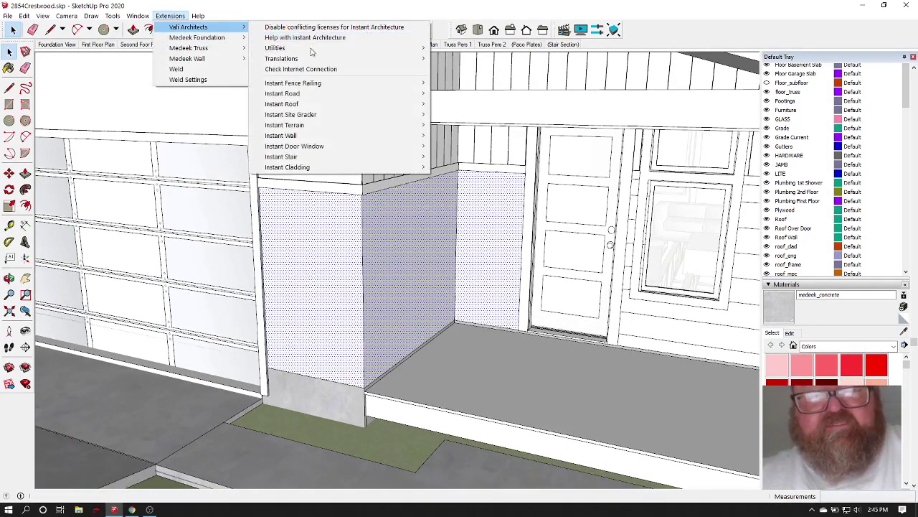
{"action": "mouse_move", "coordinate": [307, 172]}
{"action": "left_click", "coordinate": [473, 169]}
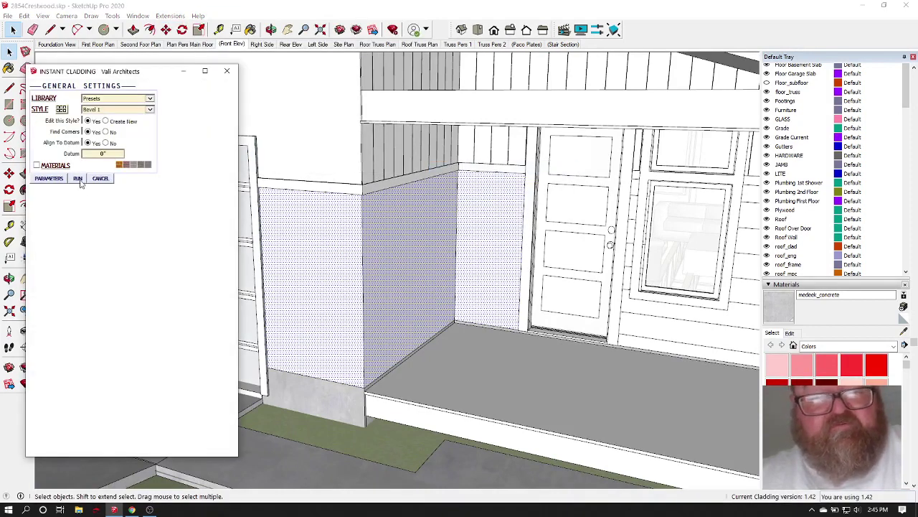
{"action": "left_click", "coordinate": [79, 179]}
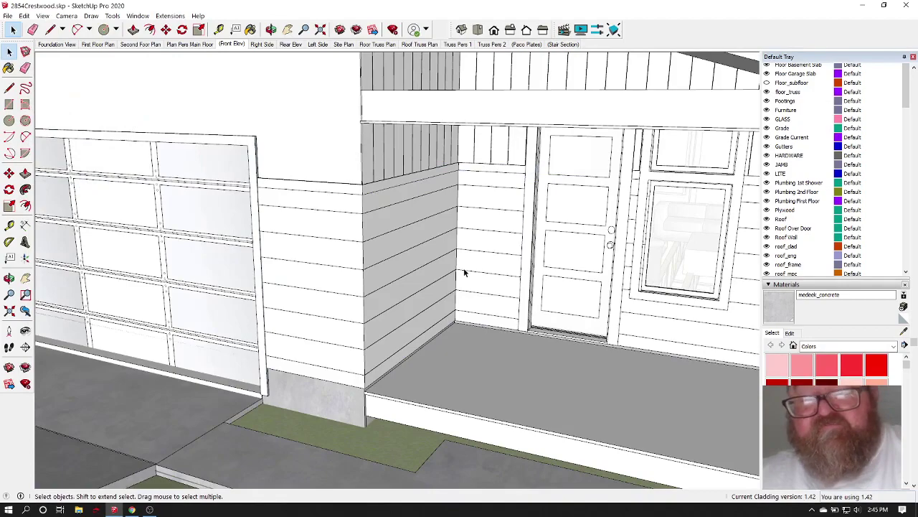
{"action": "left_click", "coordinate": [270, 29]}
{"action": "left_click_drag", "start_coordinate": [319, 225], "coordinate": [421, 269]}
{"action": "scroll", "coordinate": [422, 268], "scroll_direction": "up", "scroll_amount": 10}
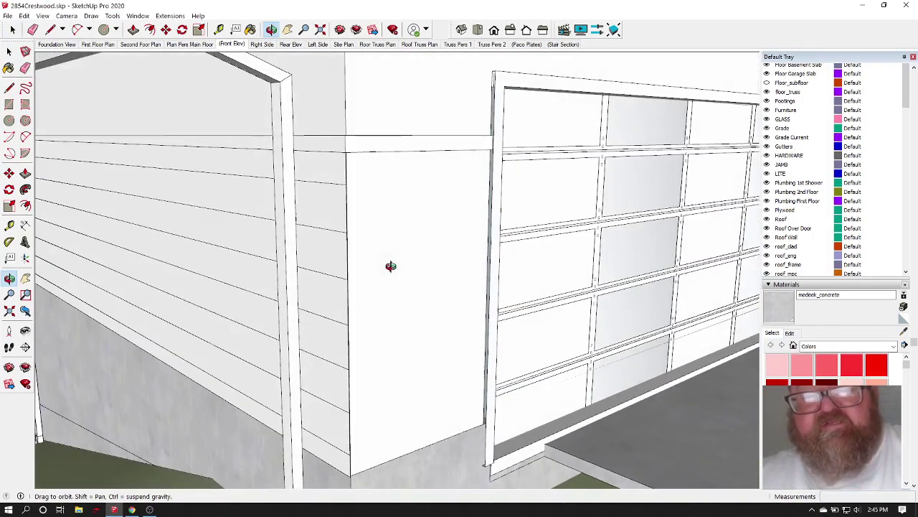
{"action": "scroll", "coordinate": [355, 262], "scroll_direction": "down", "scroll_amount": 3}
{"action": "left_click_drag", "start_coordinate": [256, 247], "coordinate": [283, 241]}
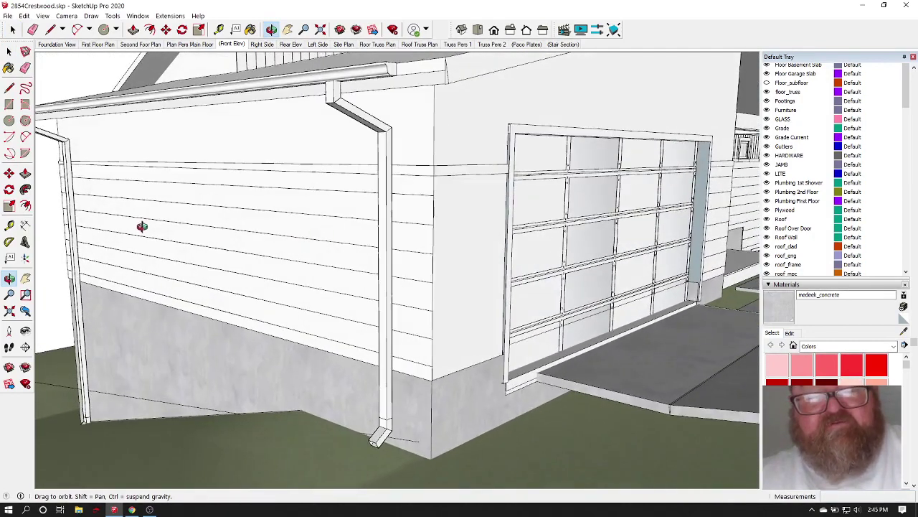
{"action": "scroll", "coordinate": [272, 291], "scroll_direction": "down", "scroll_amount": 5}
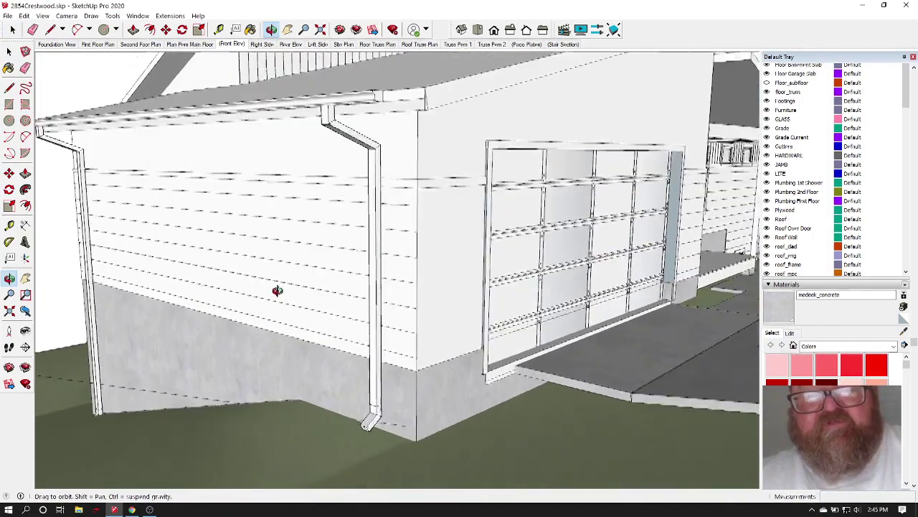
{"action": "left_click_drag", "start_coordinate": [231, 273], "coordinate": [416, 197]}
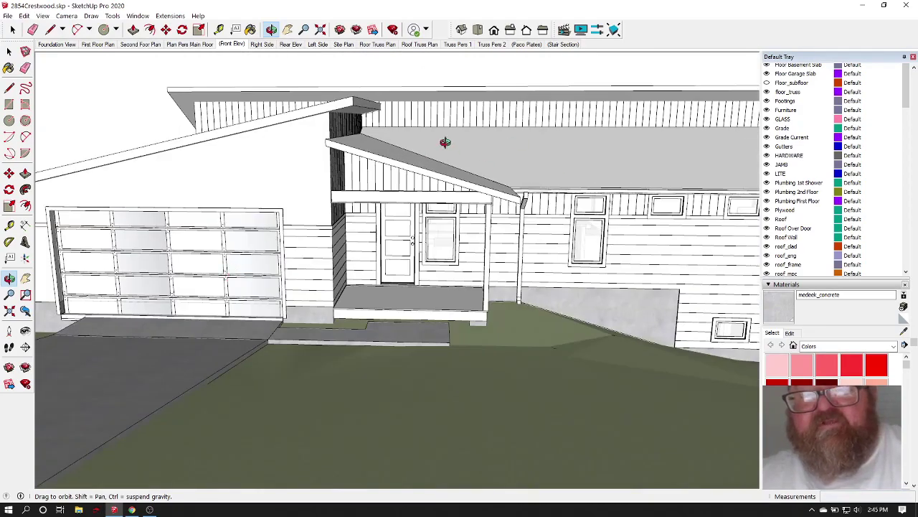
{"action": "left_click_drag", "start_coordinate": [492, 195], "coordinate": [328, 195]}
{"action": "scroll", "coordinate": [236, 192], "scroll_direction": "up", "scroll_amount": 5}
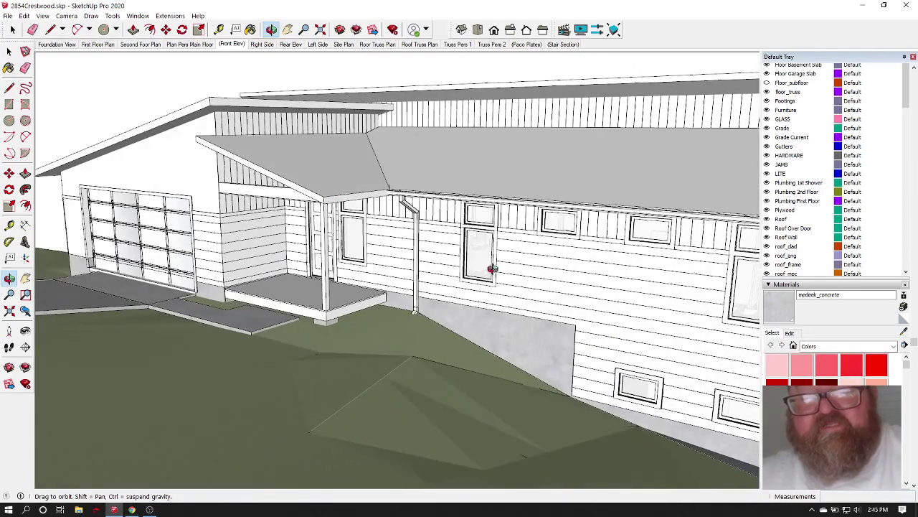
{"action": "left_click_drag", "start_coordinate": [161, 209], "coordinate": [530, 241]}
{"action": "scroll", "coordinate": [330, 228], "scroll_direction": "up", "scroll_amount": 2}
{"action": "scroll", "coordinate": [283, 262], "scroll_direction": "up", "scroll_amount": 4}
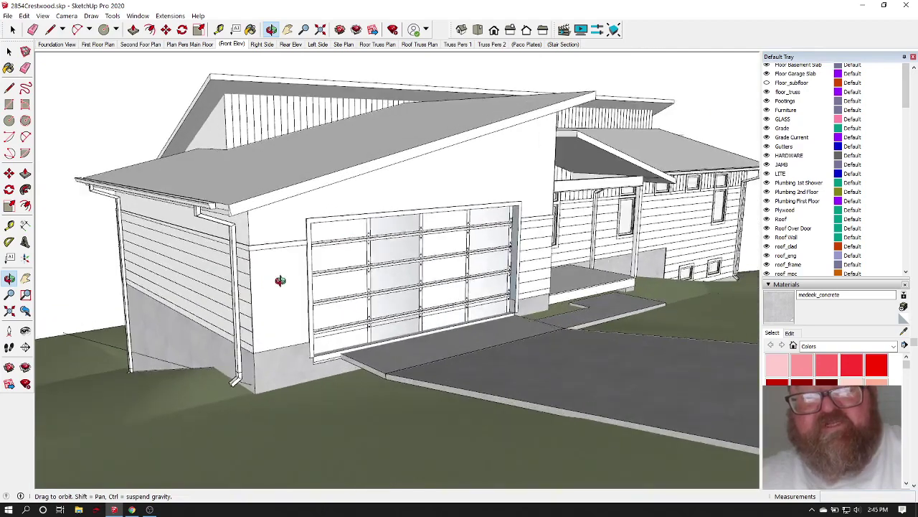
Select the plain wall face left of the garage door.
{"action": "left_click", "coordinate": [11, 31]}
{"action": "scroll", "coordinate": [276, 314], "scroll_direction": "up", "scroll_amount": 5}
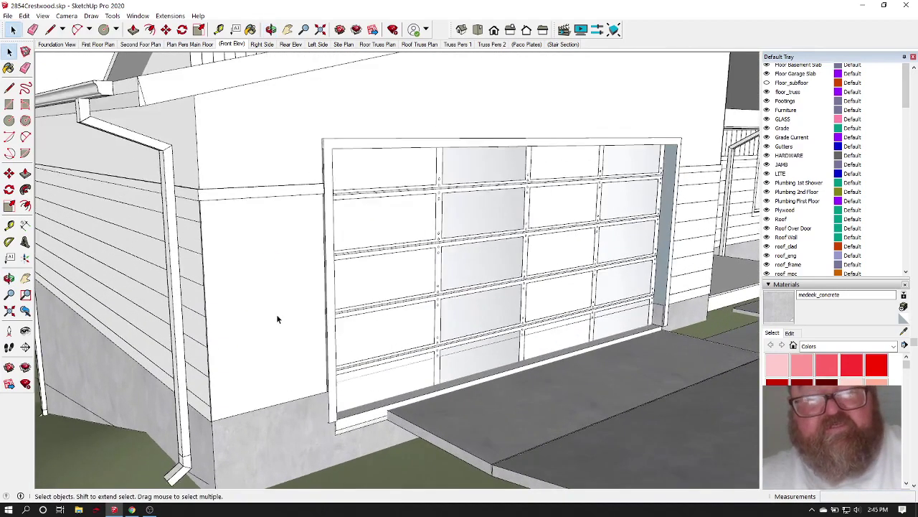
{"action": "left_click", "coordinate": [263, 287]}
{"action": "scroll", "coordinate": [173, 304], "scroll_direction": "down", "scroll_amount": 2}
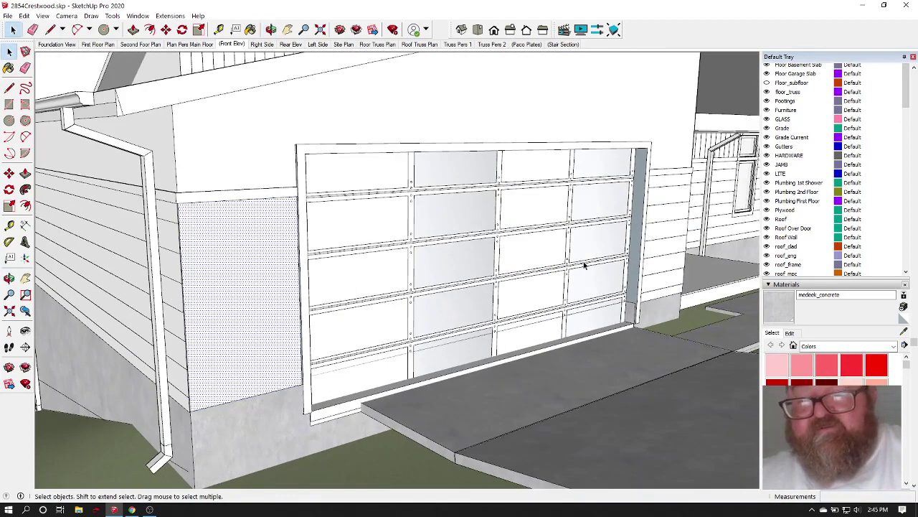
{"action": "right_click", "coordinate": [260, 271]}
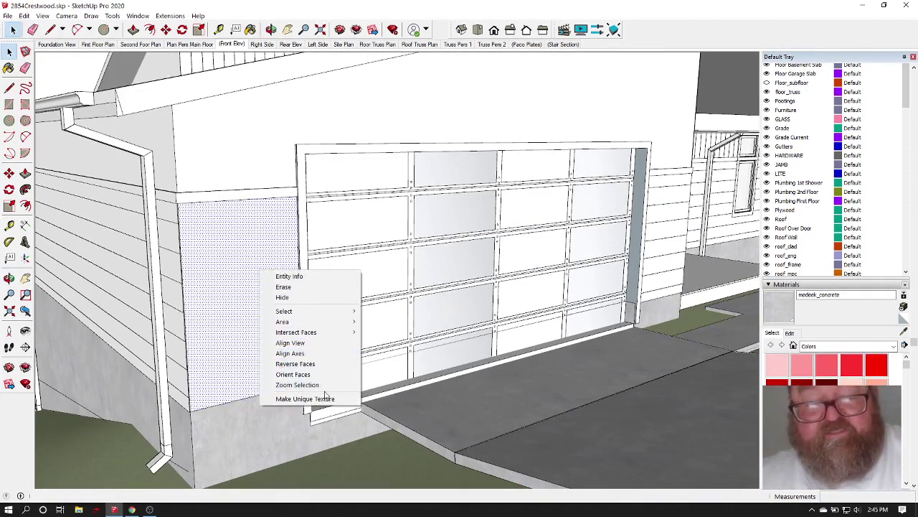
Run Wall Cladding with the Bevel 1 preset on that garage wall face.
{"action": "left_click", "coordinate": [170, 16]}
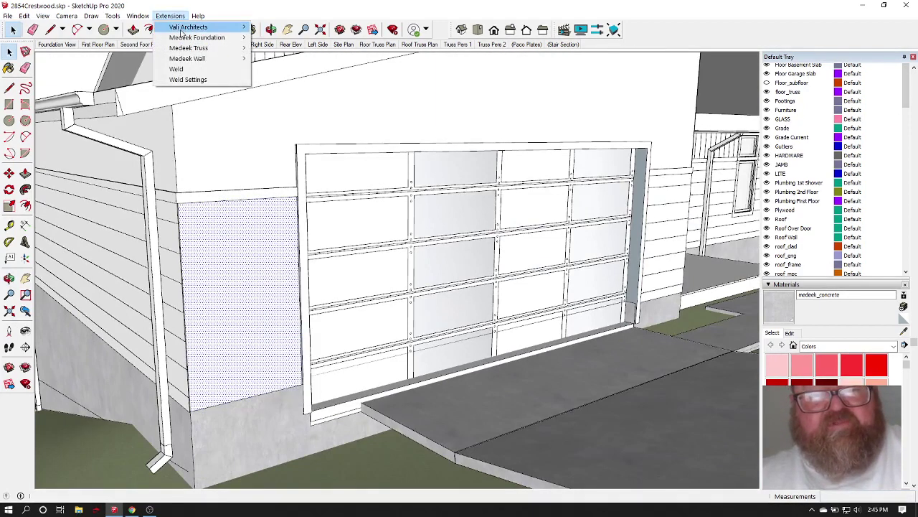
{"action": "mouse_move", "coordinate": [188, 29]}
{"action": "mouse_move", "coordinate": [305, 167]}
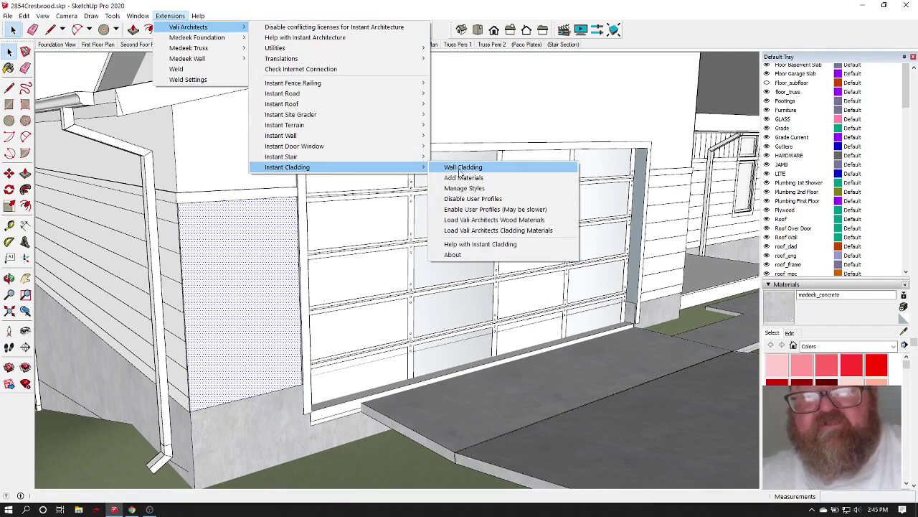
{"action": "left_click", "coordinate": [459, 170]}
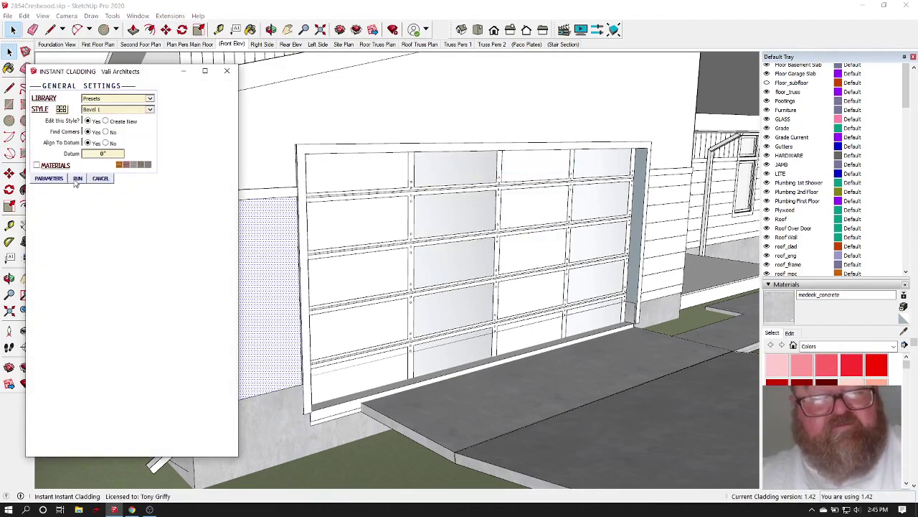
{"action": "left_click", "coordinate": [78, 178]}
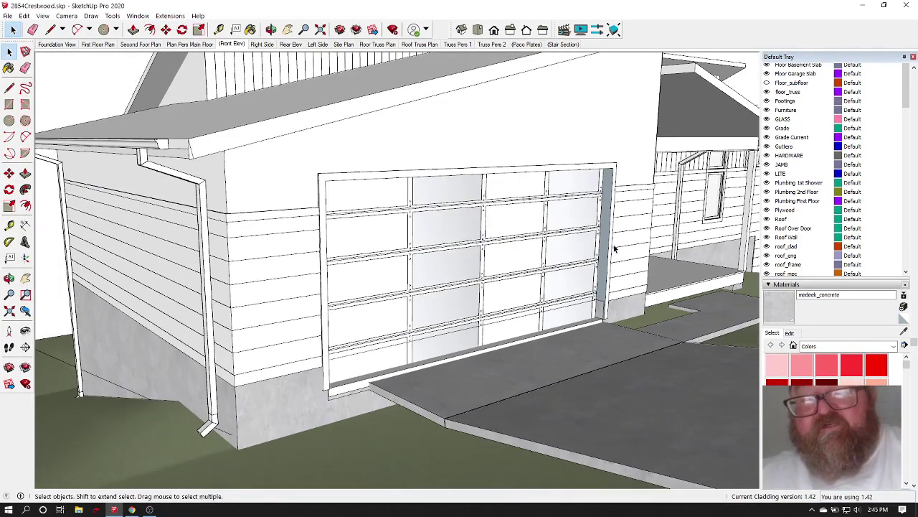
{"action": "left_click", "coordinate": [271, 30]}
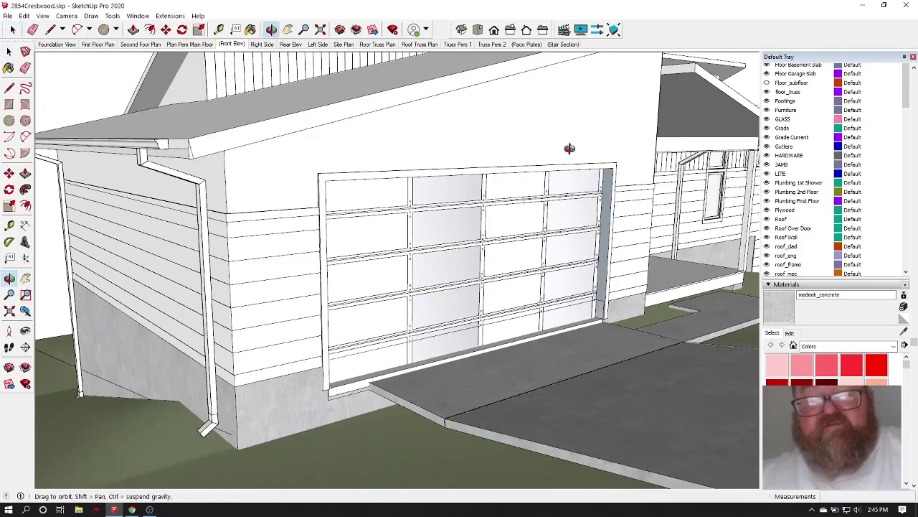
{"action": "left_click_drag", "start_coordinate": [567, 146], "coordinate": [255, 149]}
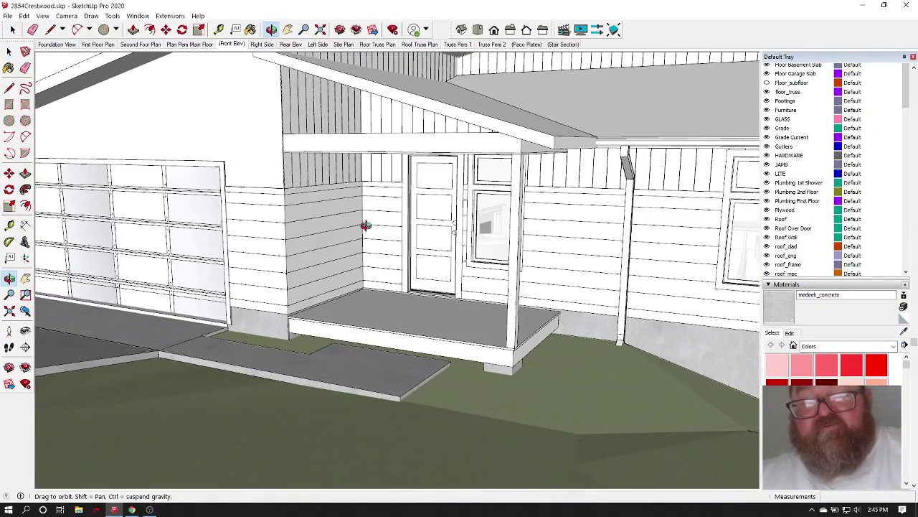
{"action": "left_click_drag", "start_coordinate": [366, 226], "coordinate": [455, 214]}
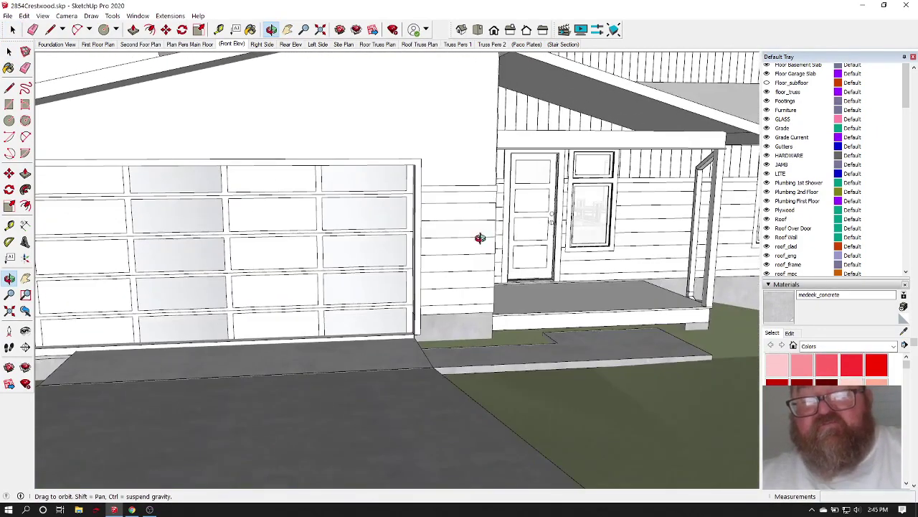
{"action": "scroll", "coordinate": [480, 238], "scroll_direction": "up", "scroll_amount": 12}
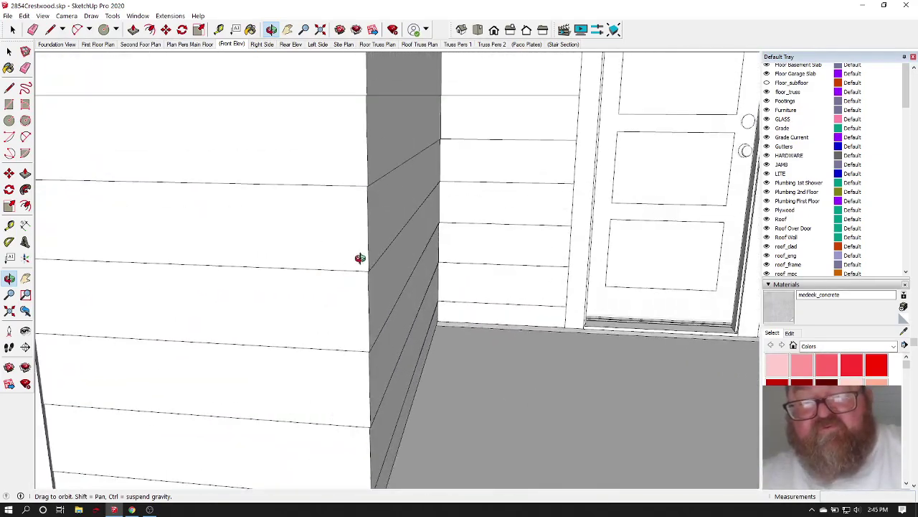
{"action": "left_click_drag", "start_coordinate": [360, 258], "coordinate": [282, 293]}
{"action": "scroll", "coordinate": [423, 308], "scroll_direction": "down", "scroll_amount": 8}
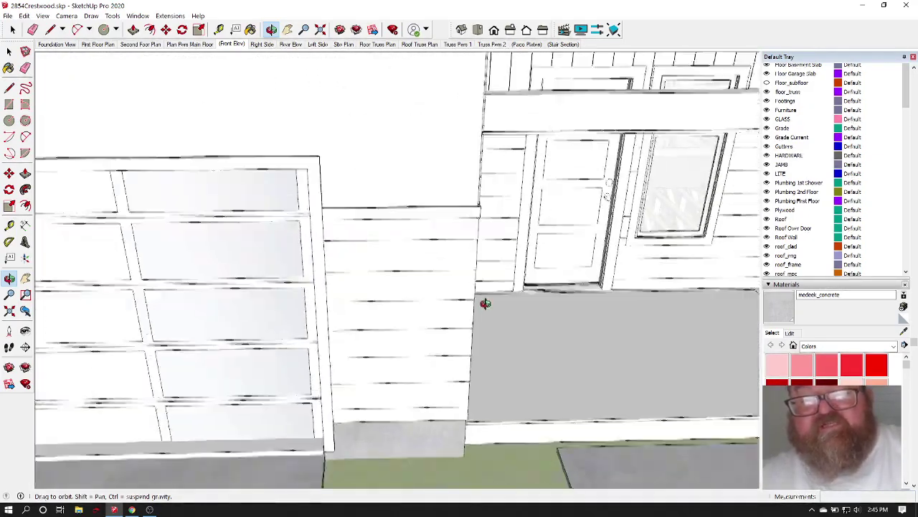
{"action": "scroll", "coordinate": [486, 302], "scroll_direction": "down", "scroll_amount": 5}
{"action": "left_click_drag", "start_coordinate": [360, 266], "coordinate": [437, 247]}
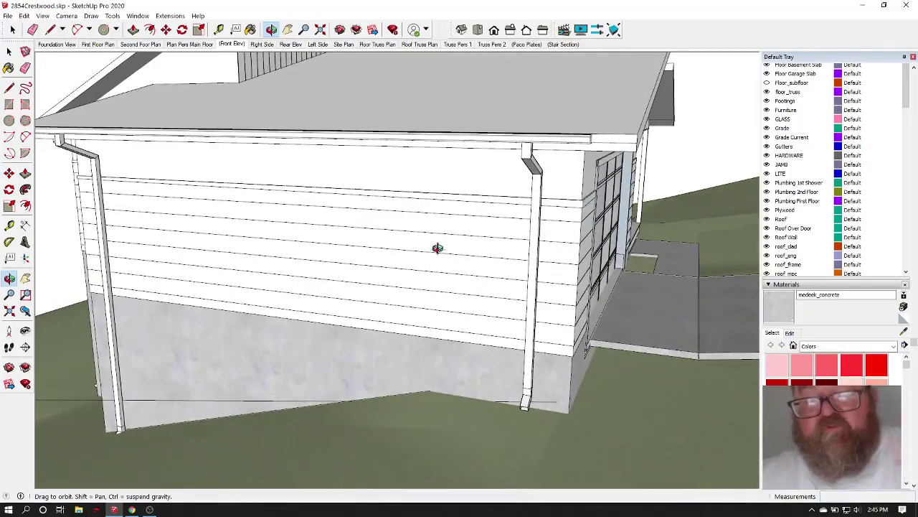
{"action": "left_click_drag", "start_coordinate": [283, 256], "coordinate": [246, 238]}
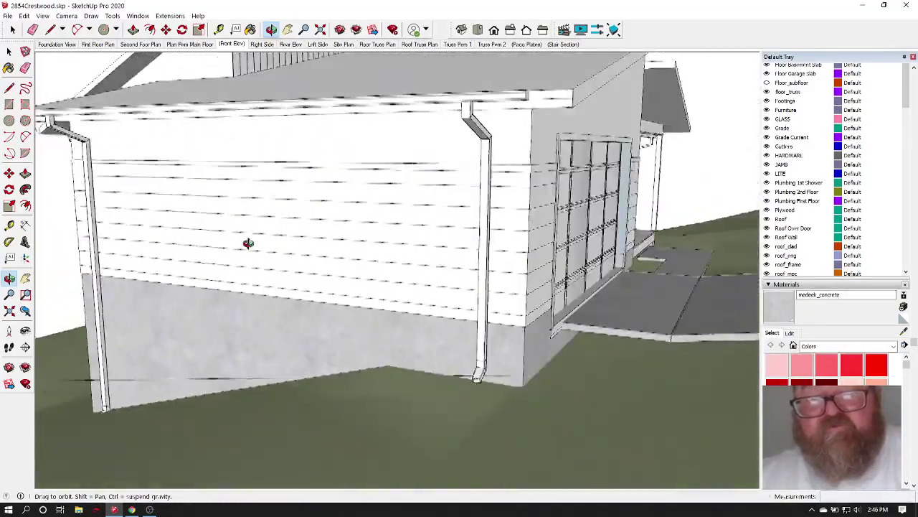
{"action": "left_click_drag", "start_coordinate": [394, 260], "coordinate": [330, 160]}
{"action": "scroll", "coordinate": [332, 176], "scroll_direction": "up", "scroll_amount": 6}
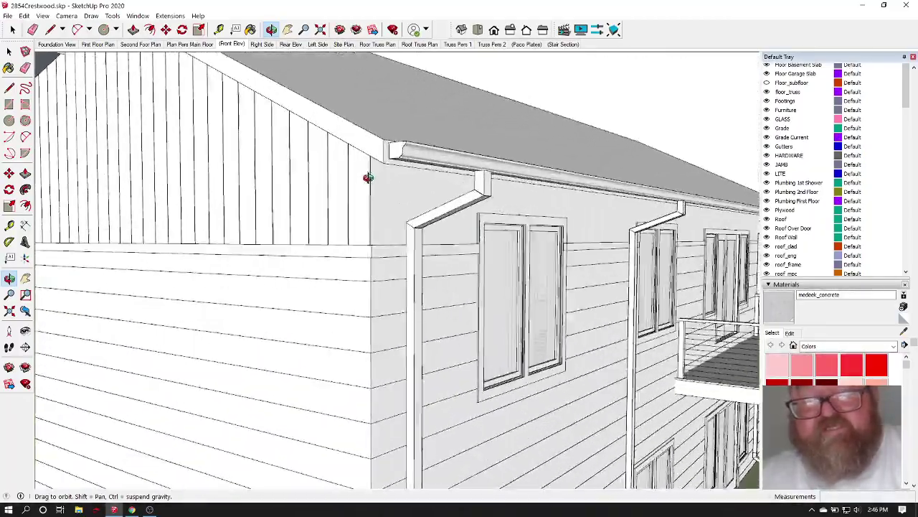
{"action": "left_click_drag", "start_coordinate": [386, 197], "coordinate": [244, 104]}
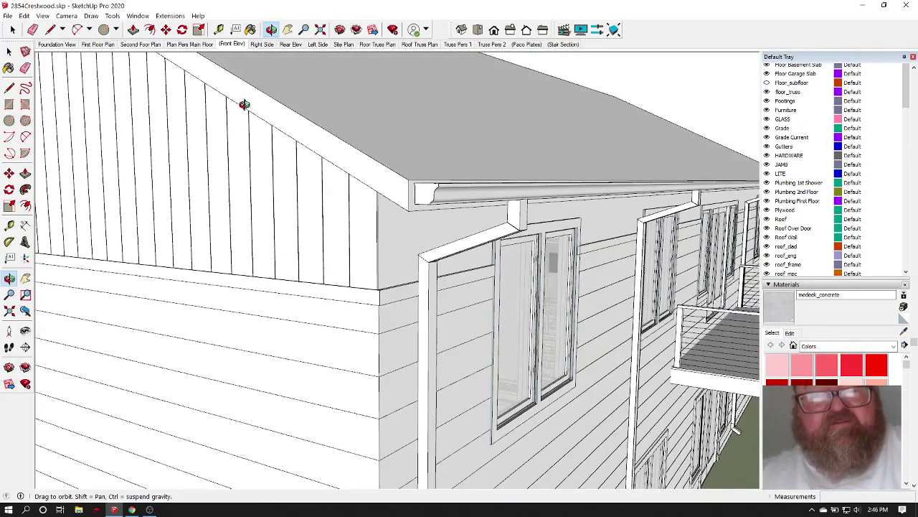
Apply the Vertical Groove Wall Cladding preset to the upper wall beneath the eave.
{"action": "left_click", "coordinate": [175, 15]}
{"action": "mouse_move", "coordinate": [188, 26]}
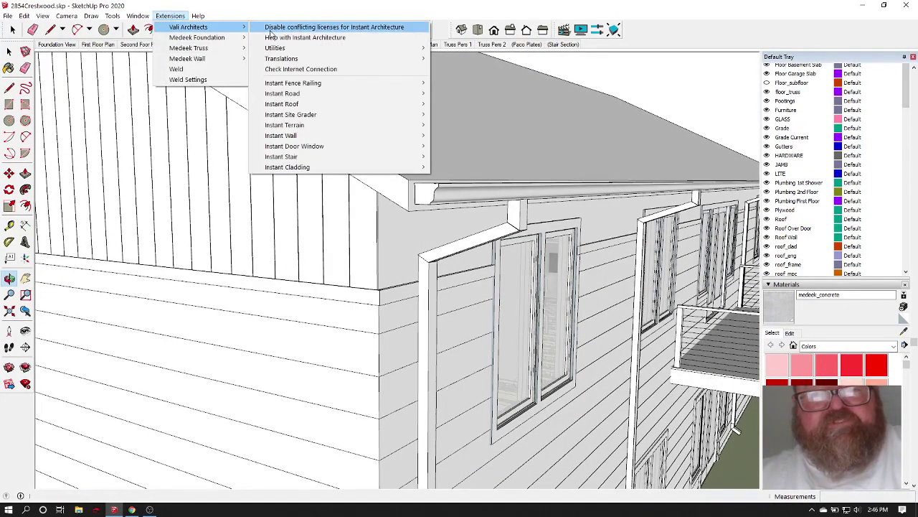
{"action": "mouse_move", "coordinate": [321, 167]}
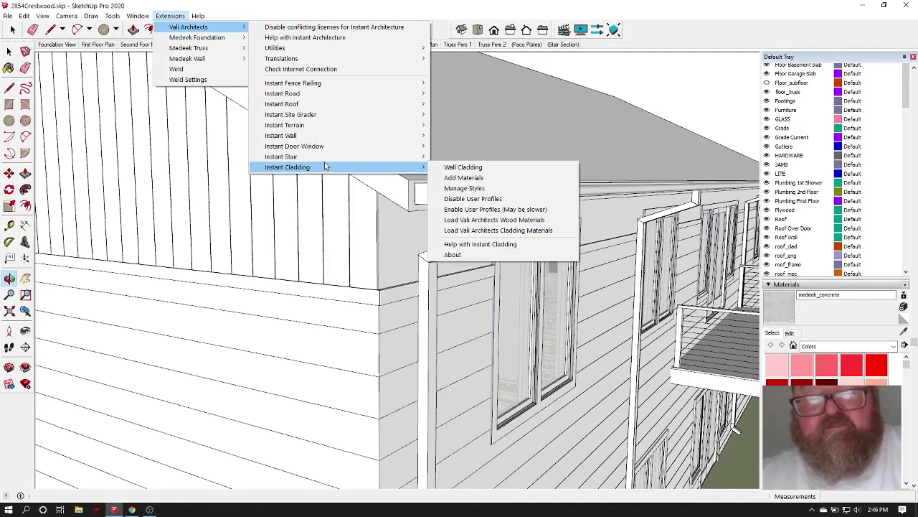
{"action": "left_click", "coordinate": [534, 168]}
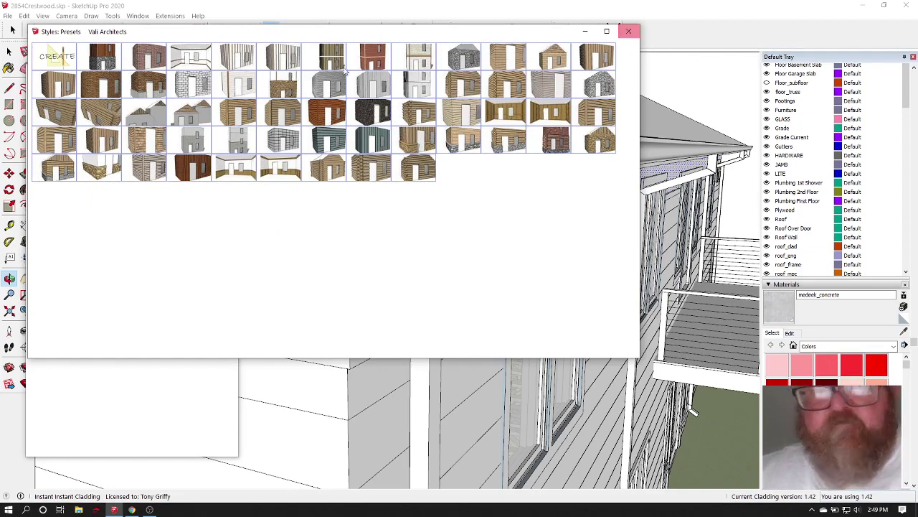
{"action": "left_click", "coordinate": [629, 31]}
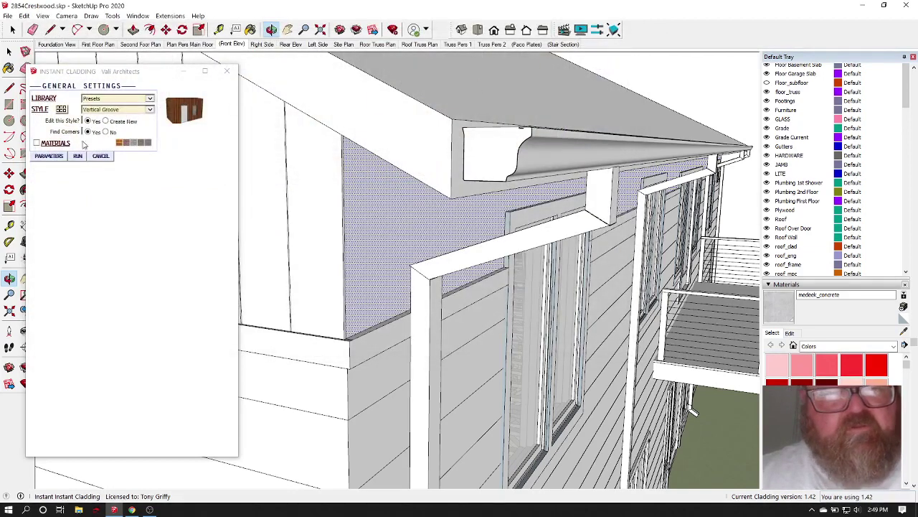
{"action": "left_click", "coordinate": [77, 157]}
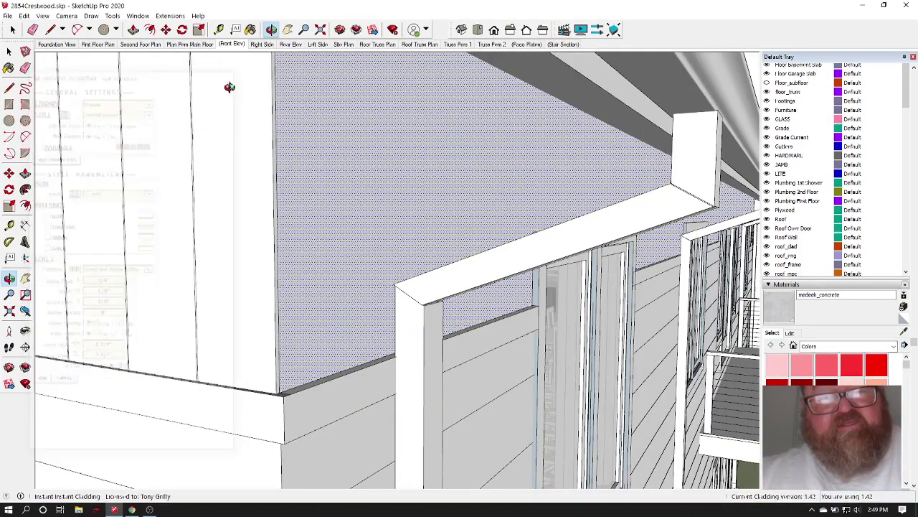
{"action": "left_click_drag", "start_coordinate": [232, 86], "coordinate": [251, 383]}
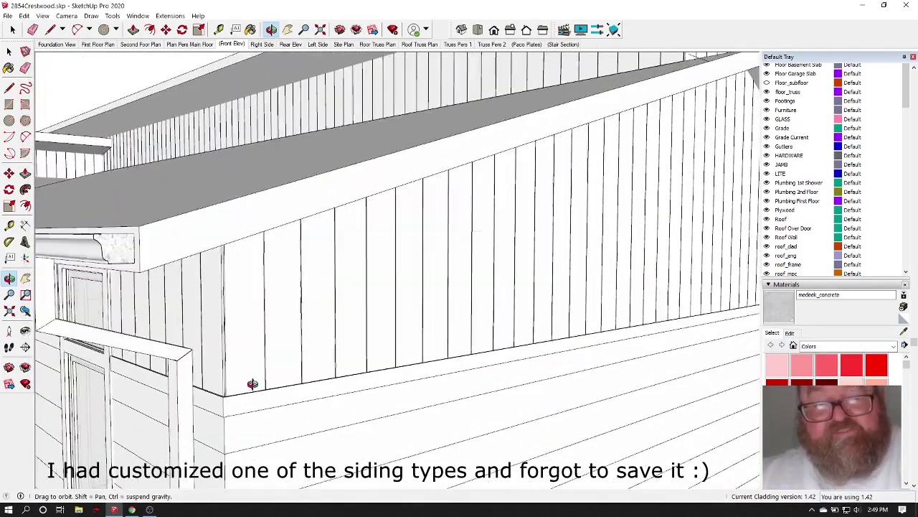
{"action": "scroll", "coordinate": [223, 349], "scroll_direction": "up", "scroll_amount": 5}
{"action": "scroll", "coordinate": [271, 345], "scroll_direction": "up", "scroll_amount": 3}
{"action": "mouse_move", "coordinate": [270, 345]}
{"action": "left_mouse_down"}
{"action": "mouse_move", "coordinate": [305, 351]}
{"action": "mouse_move", "coordinate": [151, 349]}
{"action": "mouse_move", "coordinate": [153, 358]}
{"action": "mouse_move", "coordinate": [213, 381]}
{"action": "mouse_move", "coordinate": [430, 381]}
{"action": "mouse_move", "coordinate": [365, 330]}
{"action": "mouse_move", "coordinate": [375, 318]}
{"action": "mouse_move", "coordinate": [365, 328]}
{"action": "mouse_move", "coordinate": [378, 265]}
{"action": "left_mouse_up"}
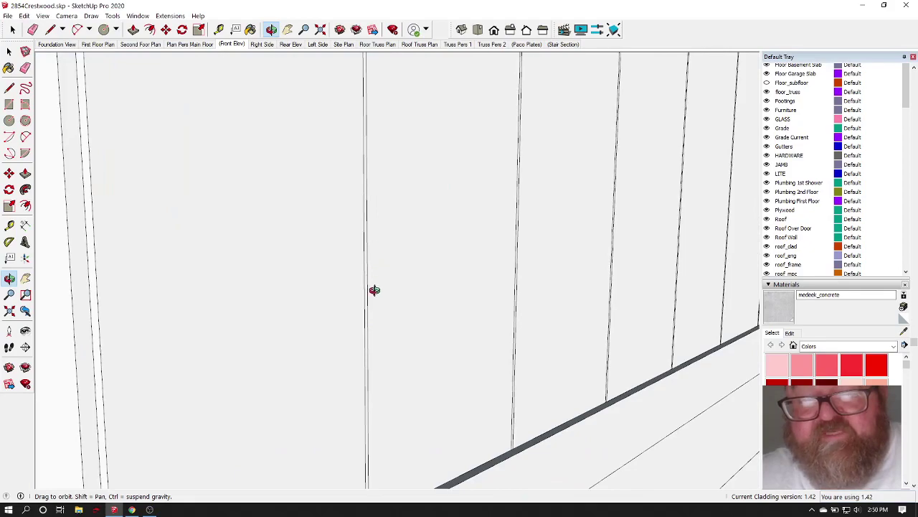
{"action": "scroll", "coordinate": [396, 349], "scroll_direction": "down", "scroll_amount": 8}
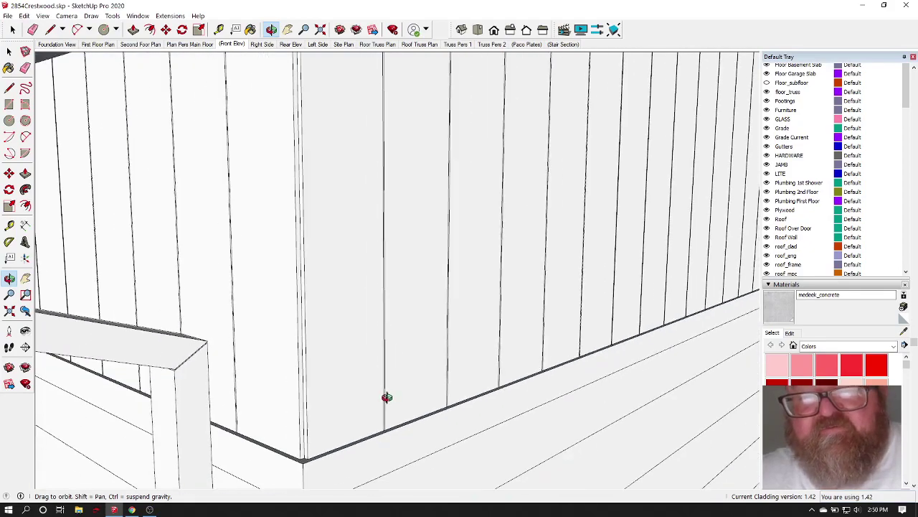
{"action": "mouse_move", "coordinate": [387, 323]}
{"action": "left_mouse_down"}
{"action": "mouse_move", "coordinate": [332, 299]}
{"action": "mouse_move", "coordinate": [324, 308]}
{"action": "mouse_move", "coordinate": [334, 365]}
{"action": "mouse_move", "coordinate": [375, 341]}
{"action": "mouse_move", "coordinate": [274, 347]}
{"action": "mouse_move", "coordinate": [420, 318]}
{"action": "mouse_move", "coordinate": [430, 303]}
{"action": "mouse_move", "coordinate": [511, 376]}
{"action": "left_mouse_up"}
{"action": "left_click_drag", "start_coordinate": [360, 353], "coordinate": [453, 336]}
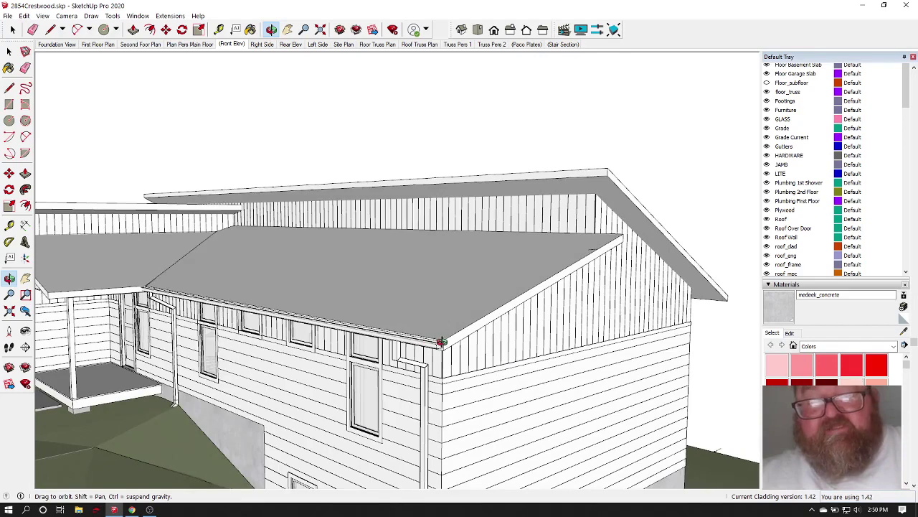
{"action": "left_click_drag", "start_coordinate": [286, 304], "coordinate": [366, 313]}
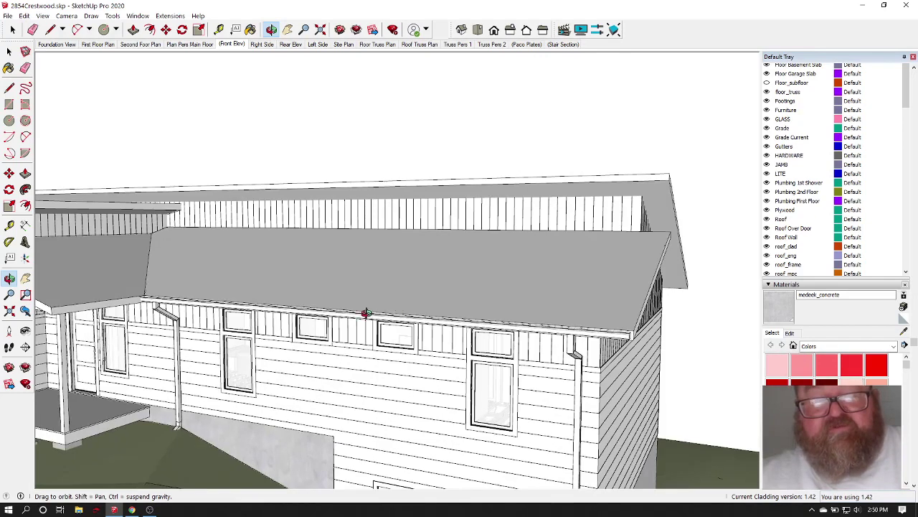
{"action": "left_click_drag", "start_coordinate": [419, 351], "coordinate": [264, 309]}
{"action": "left_click_drag", "start_coordinate": [366, 319], "coordinate": [332, 316]}
{"action": "scroll", "coordinate": [420, 345], "scroll_direction": "up", "scroll_amount": 5}
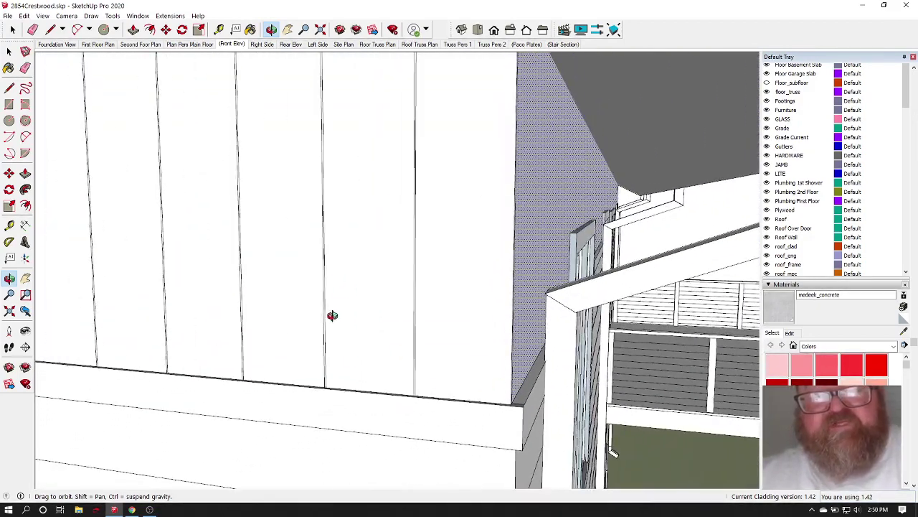
{"action": "left_click_drag", "start_coordinate": [398, 350], "coordinate": [307, 261]}
{"action": "scroll", "coordinate": [419, 259], "scroll_direction": "down", "scroll_amount": 5}
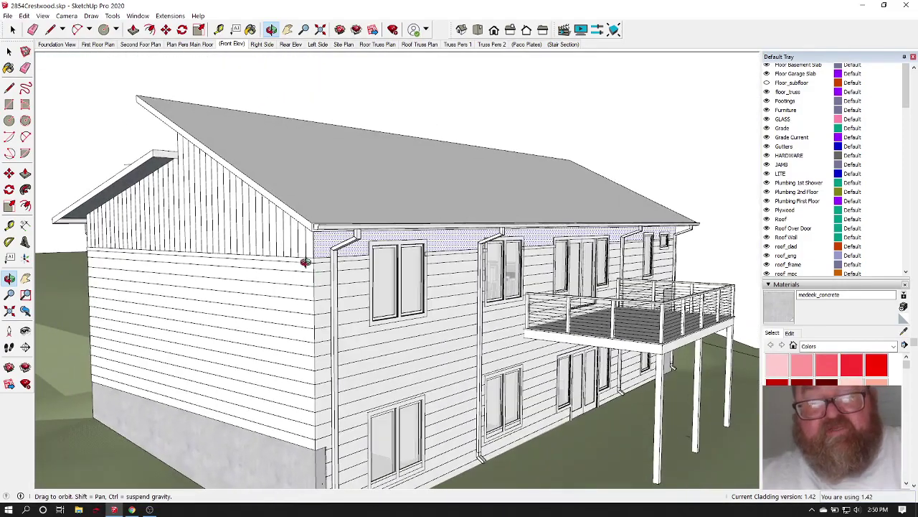
{"action": "scroll", "coordinate": [304, 255], "scroll_direction": "up", "scroll_amount": 5}
{"action": "scroll", "coordinate": [304, 249], "scroll_direction": "up", "scroll_amount": 4}
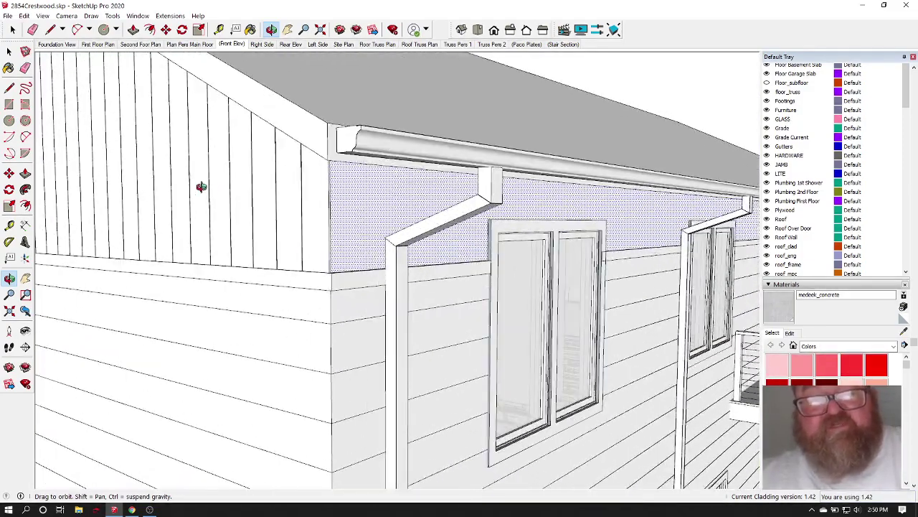
{"action": "scroll", "coordinate": [381, 279], "scroll_direction": "down", "scroll_amount": 6}
{"action": "left_click_drag", "start_coordinate": [335, 311], "coordinate": [502, 321]}
{"action": "scroll", "coordinate": [572, 384], "scroll_direction": "up", "scroll_amount": 3}
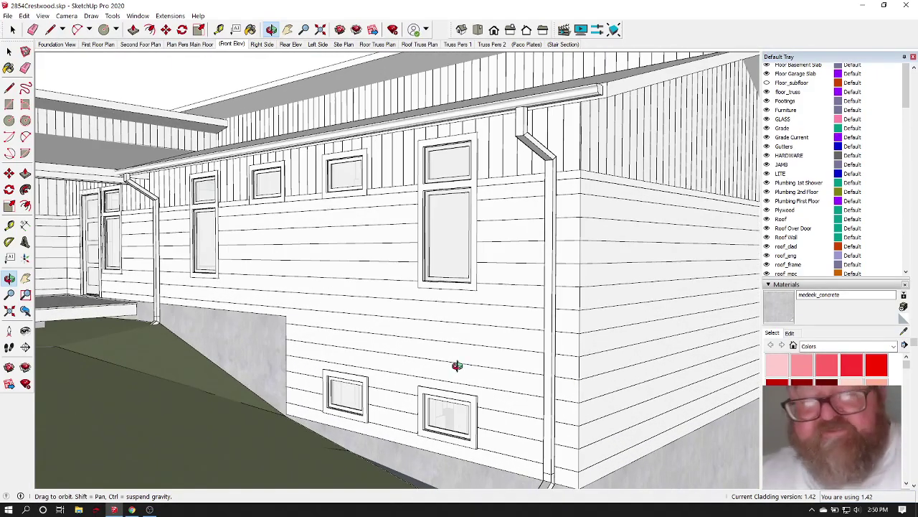
{"action": "left_click_drag", "start_coordinate": [572, 362], "coordinate": [488, 370]}
{"action": "scroll", "coordinate": [213, 369], "scroll_direction": "down", "scroll_amount": 3}
{"action": "scroll", "coordinate": [300, 352], "scroll_direction": "down", "scroll_amount": 3}
{"action": "scroll", "coordinate": [498, 367], "scroll_direction": "up", "scroll_amount": 3}
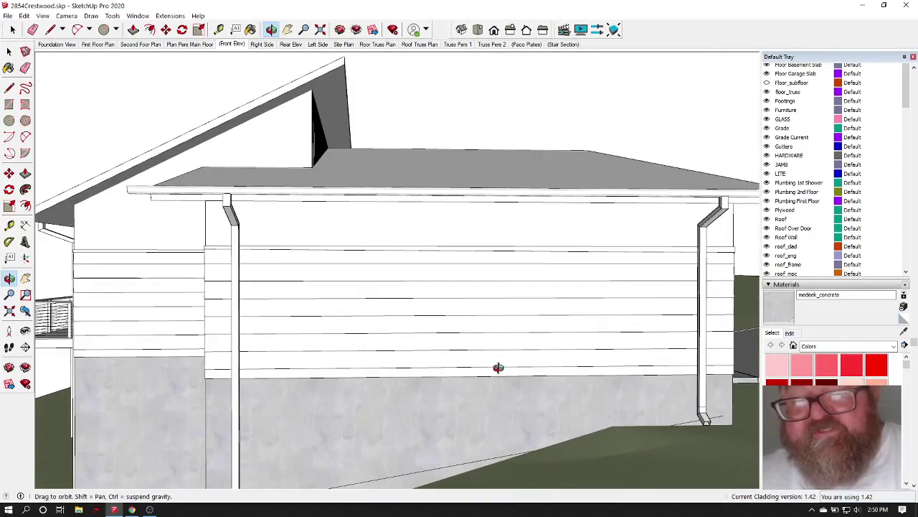
{"action": "scroll", "coordinate": [543, 361], "scroll_direction": "down", "scroll_amount": 3}
{"action": "left_click_drag", "start_coordinate": [542, 362], "coordinate": [446, 337]}
{"action": "left_click_drag", "start_coordinate": [272, 336], "coordinate": [578, 344]}
{"action": "scroll", "coordinate": [578, 345], "scroll_direction": "down", "scroll_amount": 1}
{"action": "scroll", "coordinate": [574, 365], "scroll_direction": "up", "scroll_amount": 3}
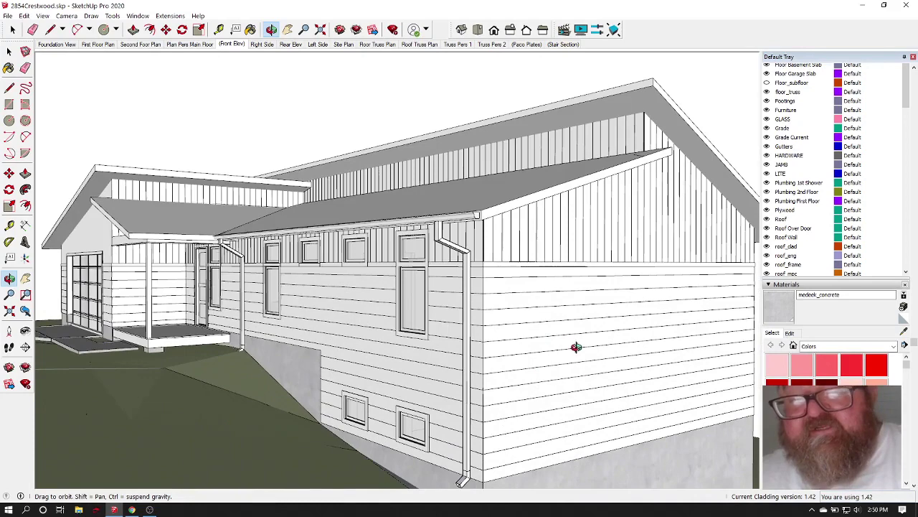
{"action": "scroll", "coordinate": [473, 320], "scroll_direction": "down", "scroll_amount": 3}
{"action": "left_click_drag", "start_coordinate": [483, 317], "coordinate": [528, 329]}
{"action": "scroll", "coordinate": [528, 328], "scroll_direction": "up", "scroll_amount": 3}
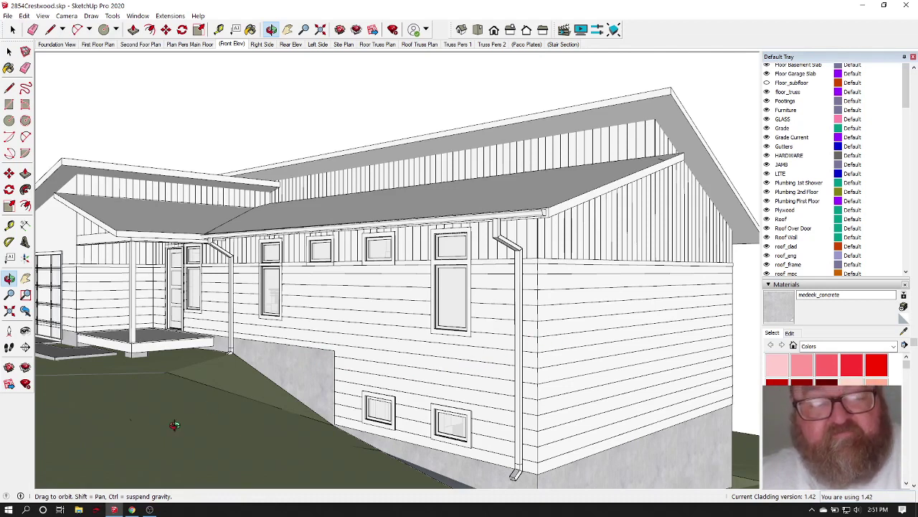
{"action": "left_click", "coordinate": [170, 15]}
{"action": "left_click", "coordinate": [190, 4]}
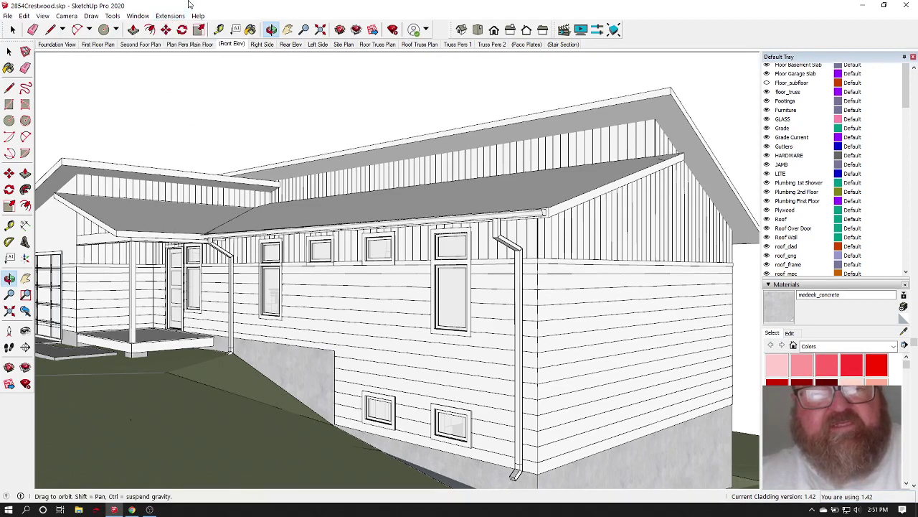
Return to Chrome and browse the Vali Architects page's nine extensions and $118.00 yearly subscription.
{"action": "left_click", "coordinate": [132, 510]}
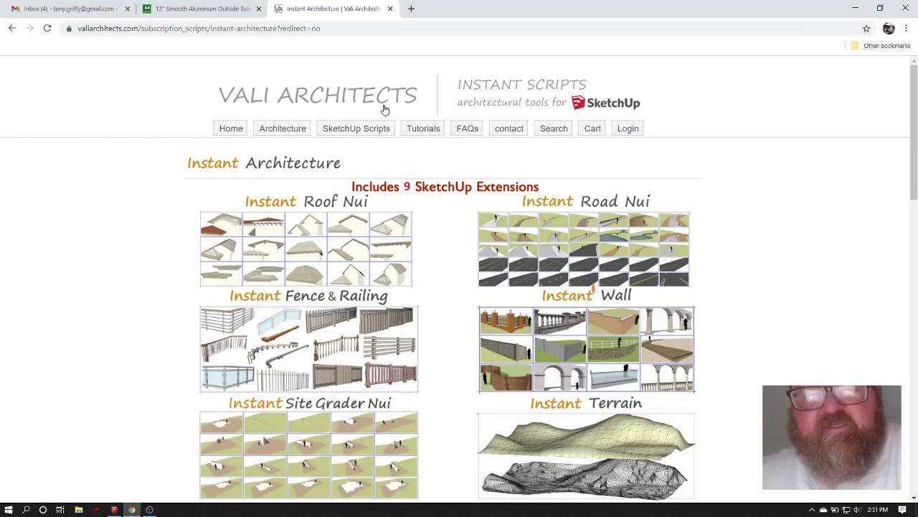
{"action": "scroll", "coordinate": [135, 339], "scroll_direction": "down", "scroll_amount": 4}
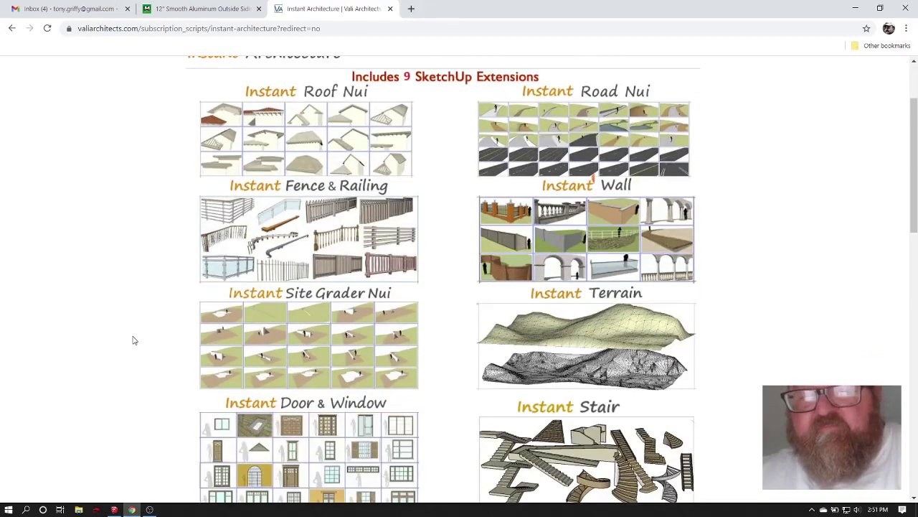
{"action": "scroll", "coordinate": [135, 341], "scroll_direction": "down", "scroll_amount": 2}
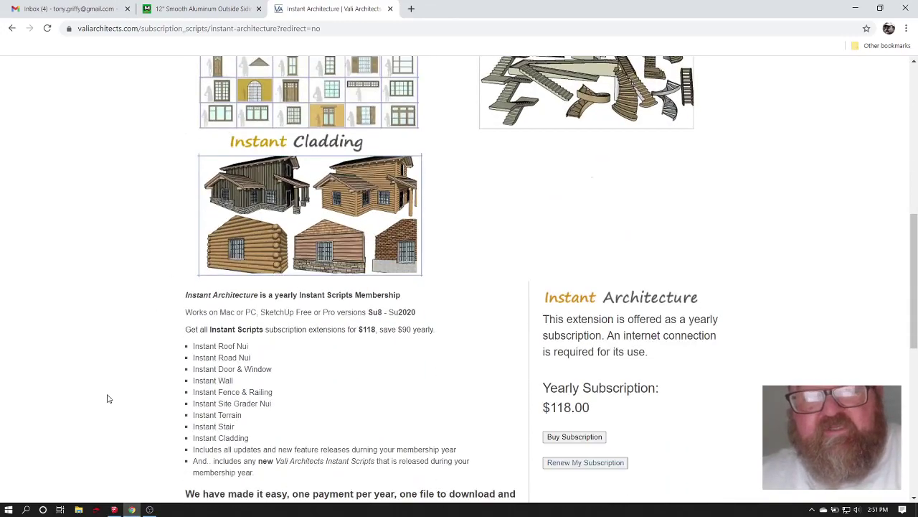
{"action": "scroll", "coordinate": [109, 395], "scroll_direction": "up", "scroll_amount": 5}
{"action": "scroll", "coordinate": [109, 395], "scroll_direction": "down", "scroll_amount": 5}
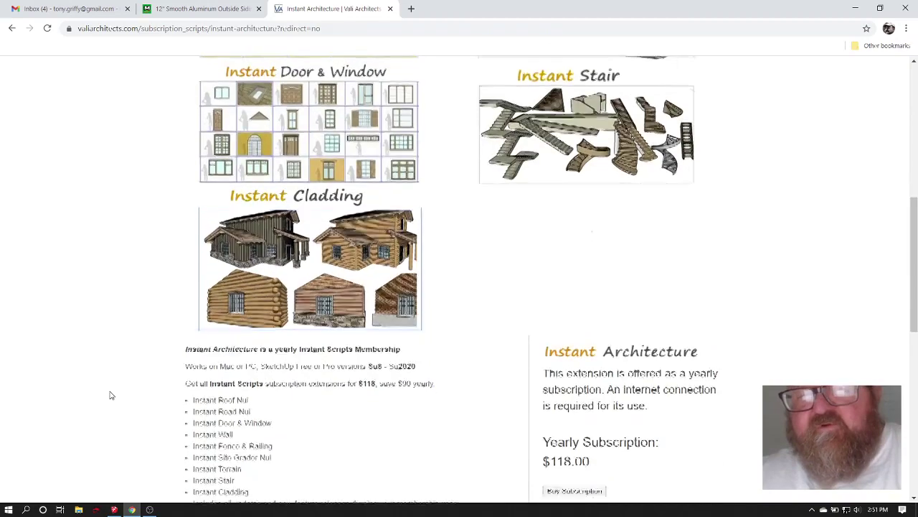
{"action": "scroll", "coordinate": [93, 312], "scroll_direction": "up", "scroll_amount": 8}
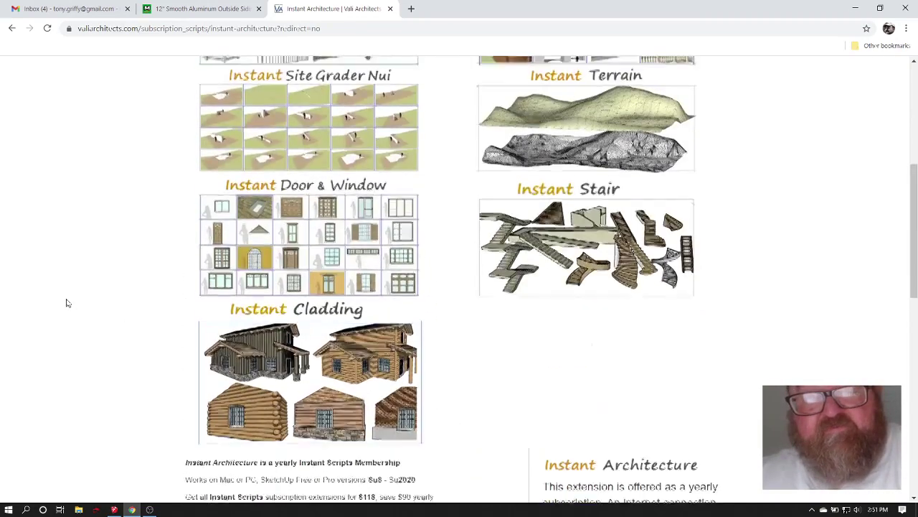
{"action": "scroll", "coordinate": [92, 313], "scroll_direction": "down", "scroll_amount": 2}
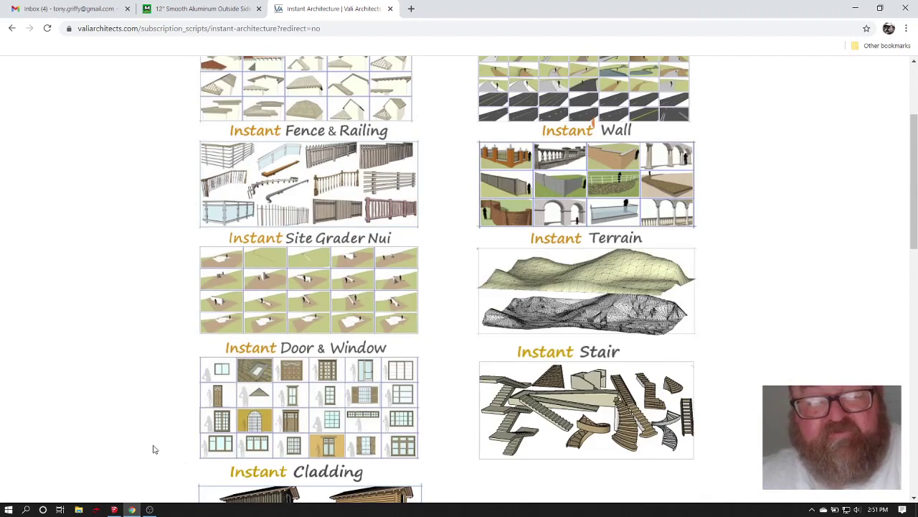
{"action": "scroll", "coordinate": [130, 453], "scroll_direction": "up", "scroll_amount": 2}
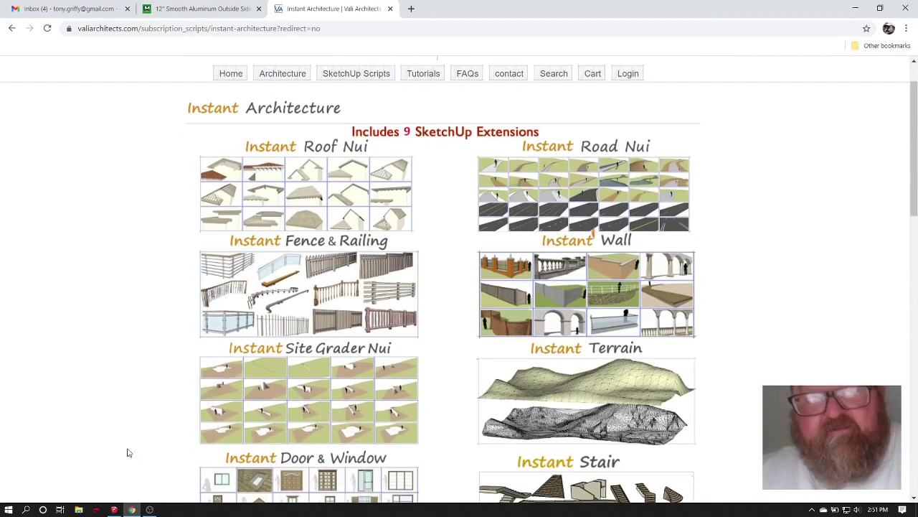